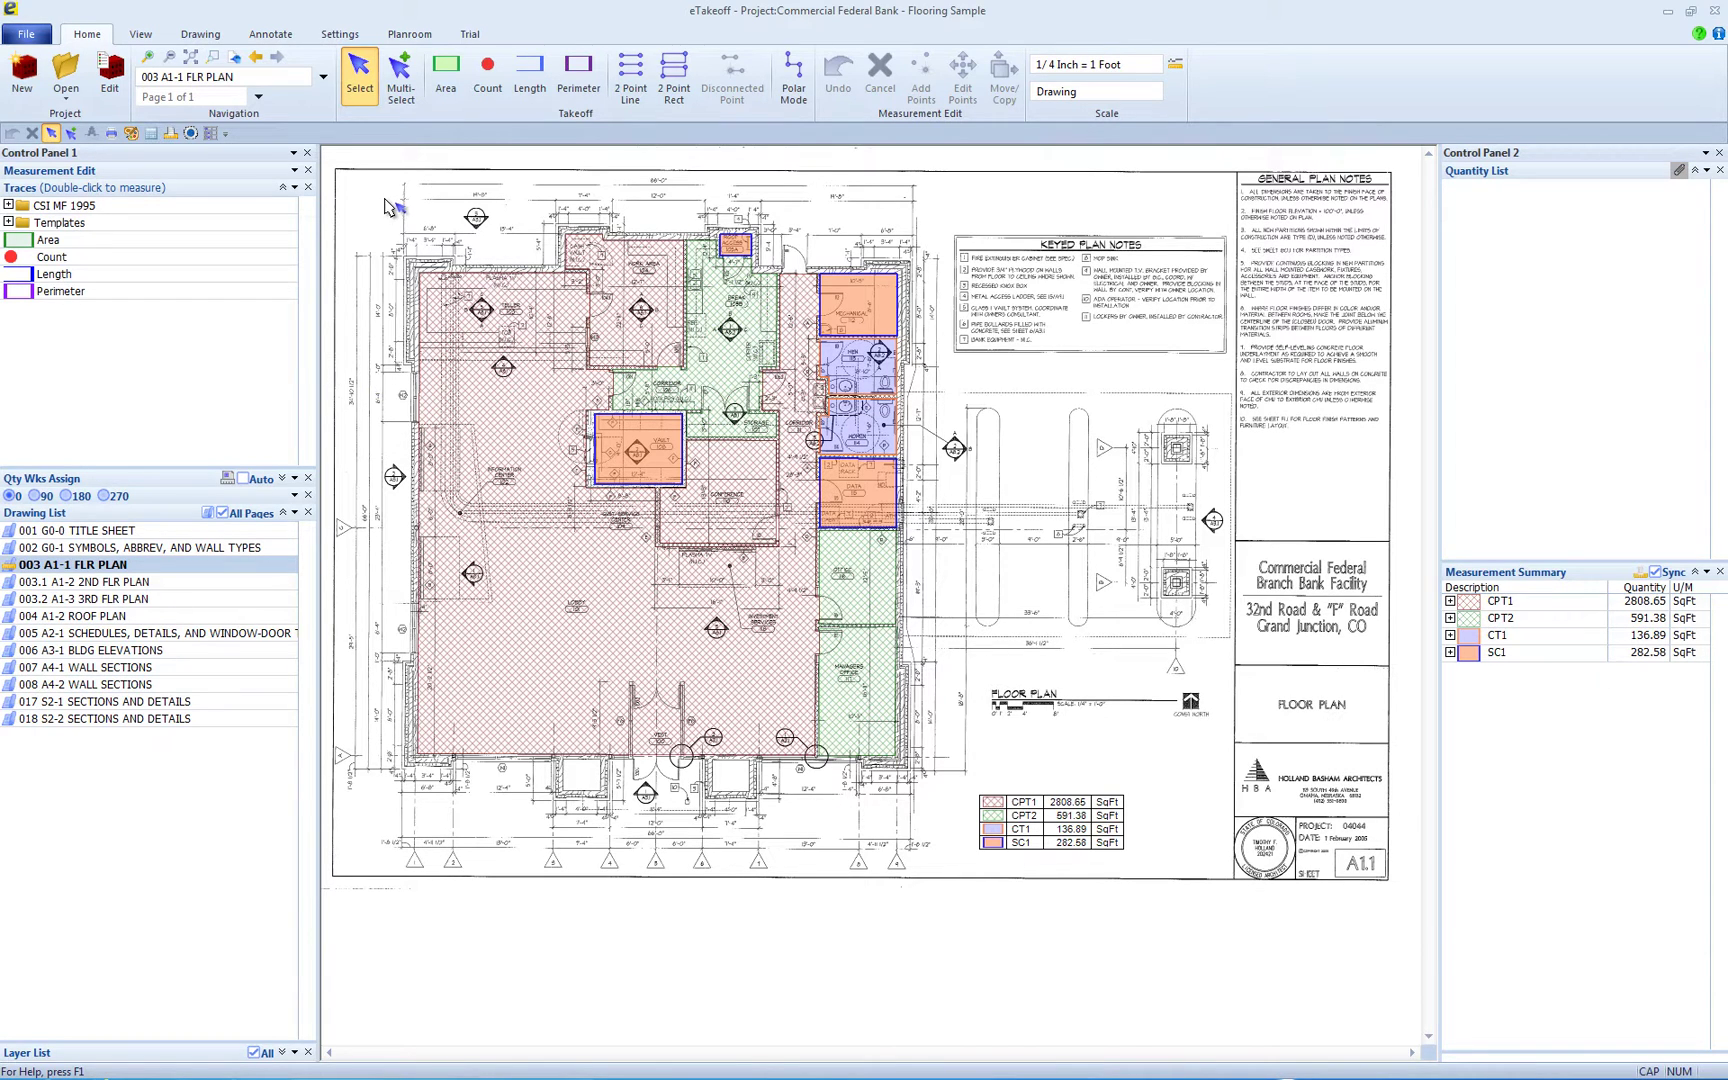
Open User Preferences on the Bid Codes tab, showing allowed code lengths of 1 to 40 characters
left_click(337, 36)
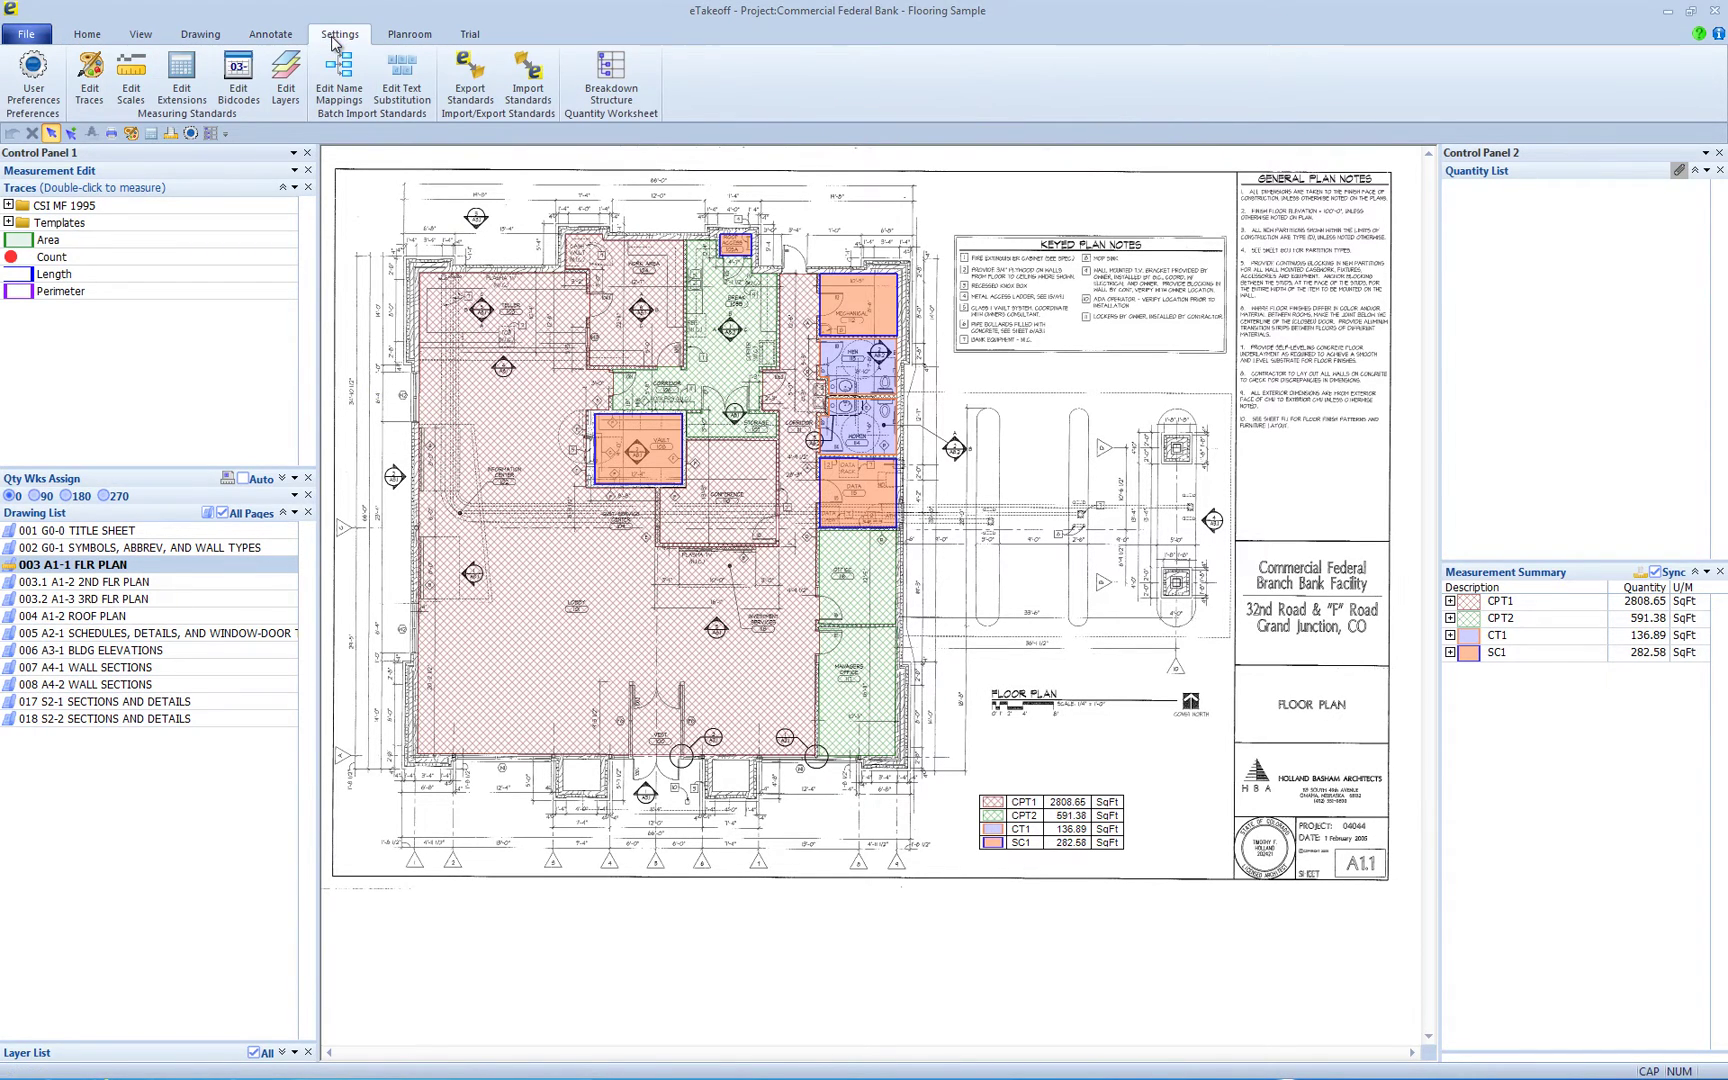
left_click(35, 76)
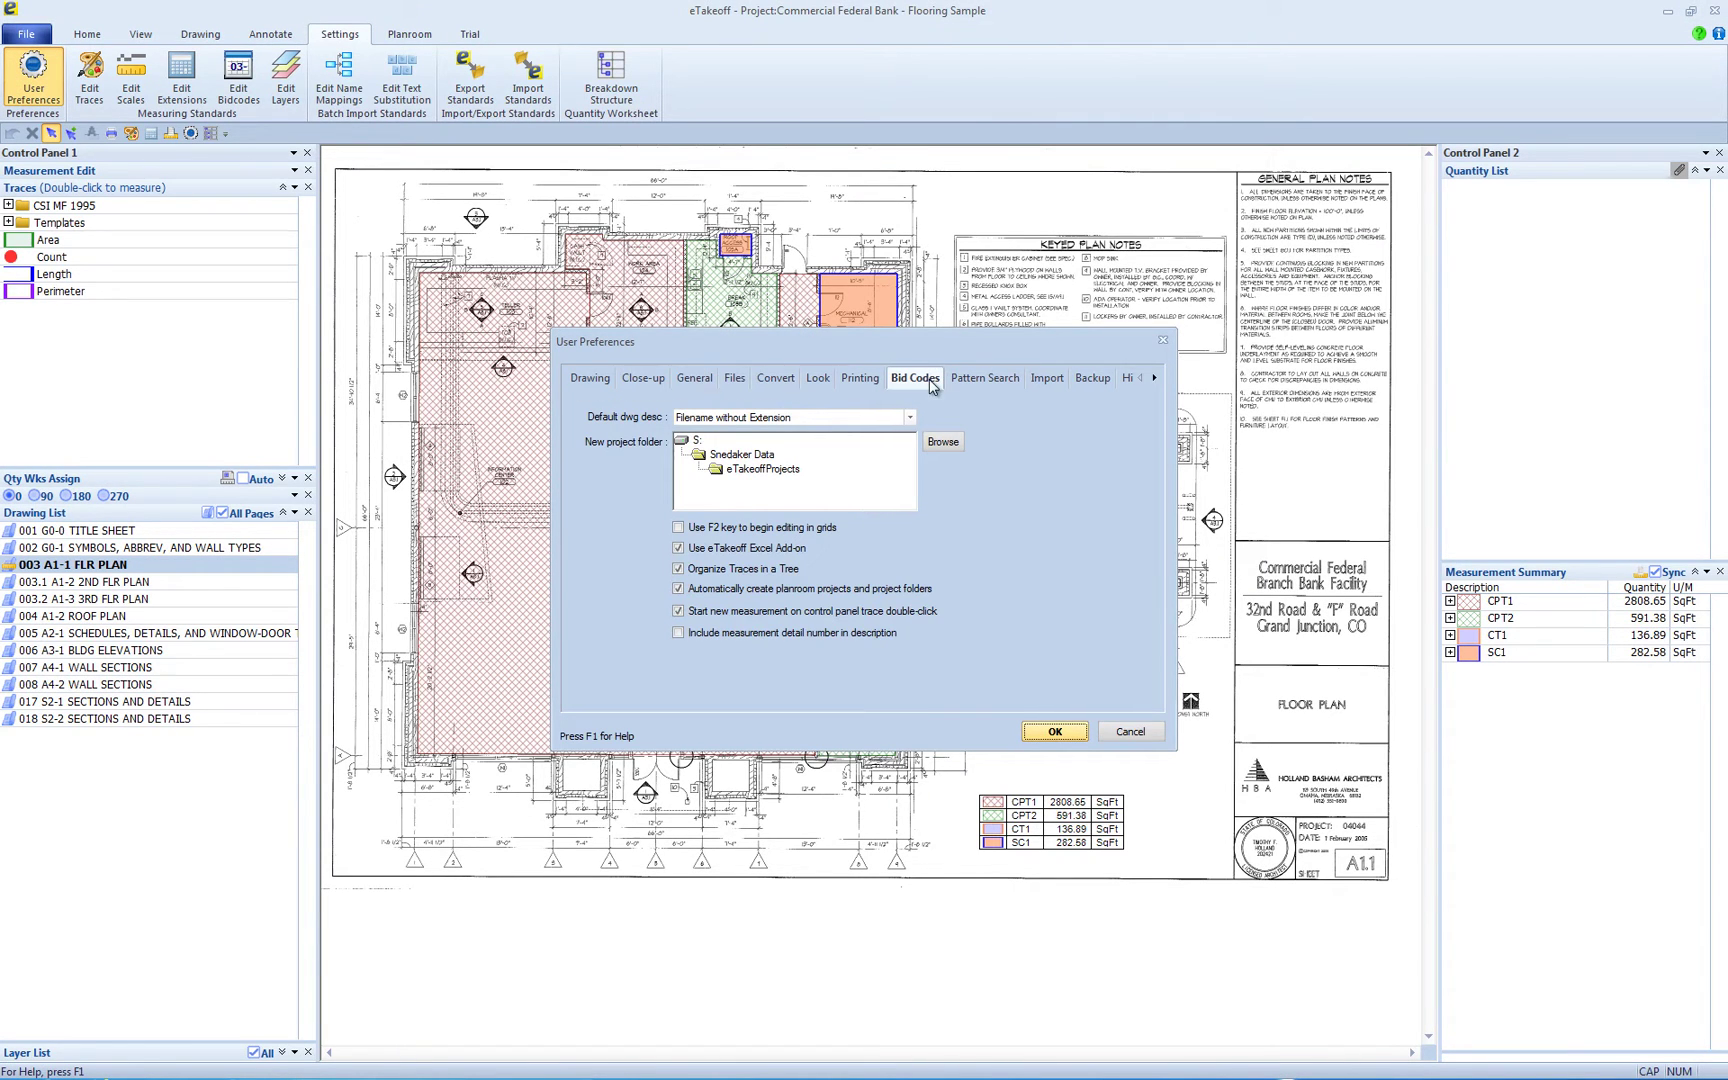
left_click(929, 379)
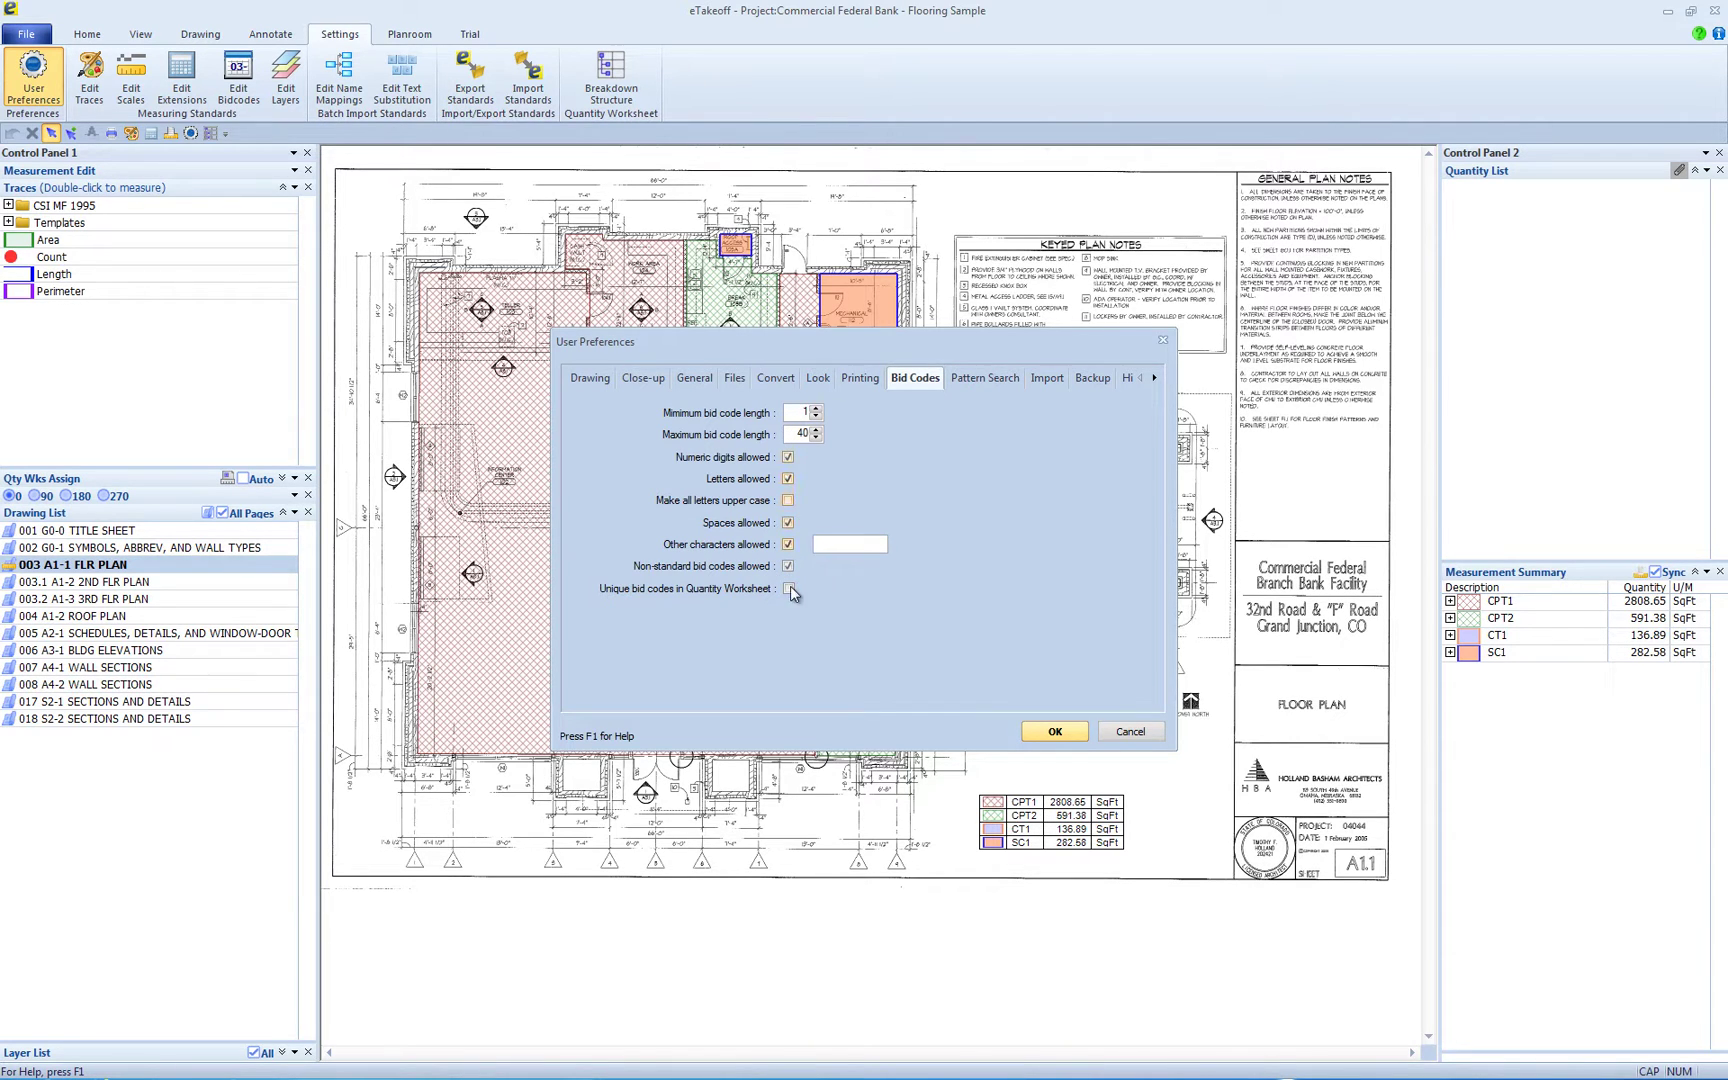
Accept the preferences and bring up the Standard Bid Code List with Edit Bidcodes
left_click(1056, 732)
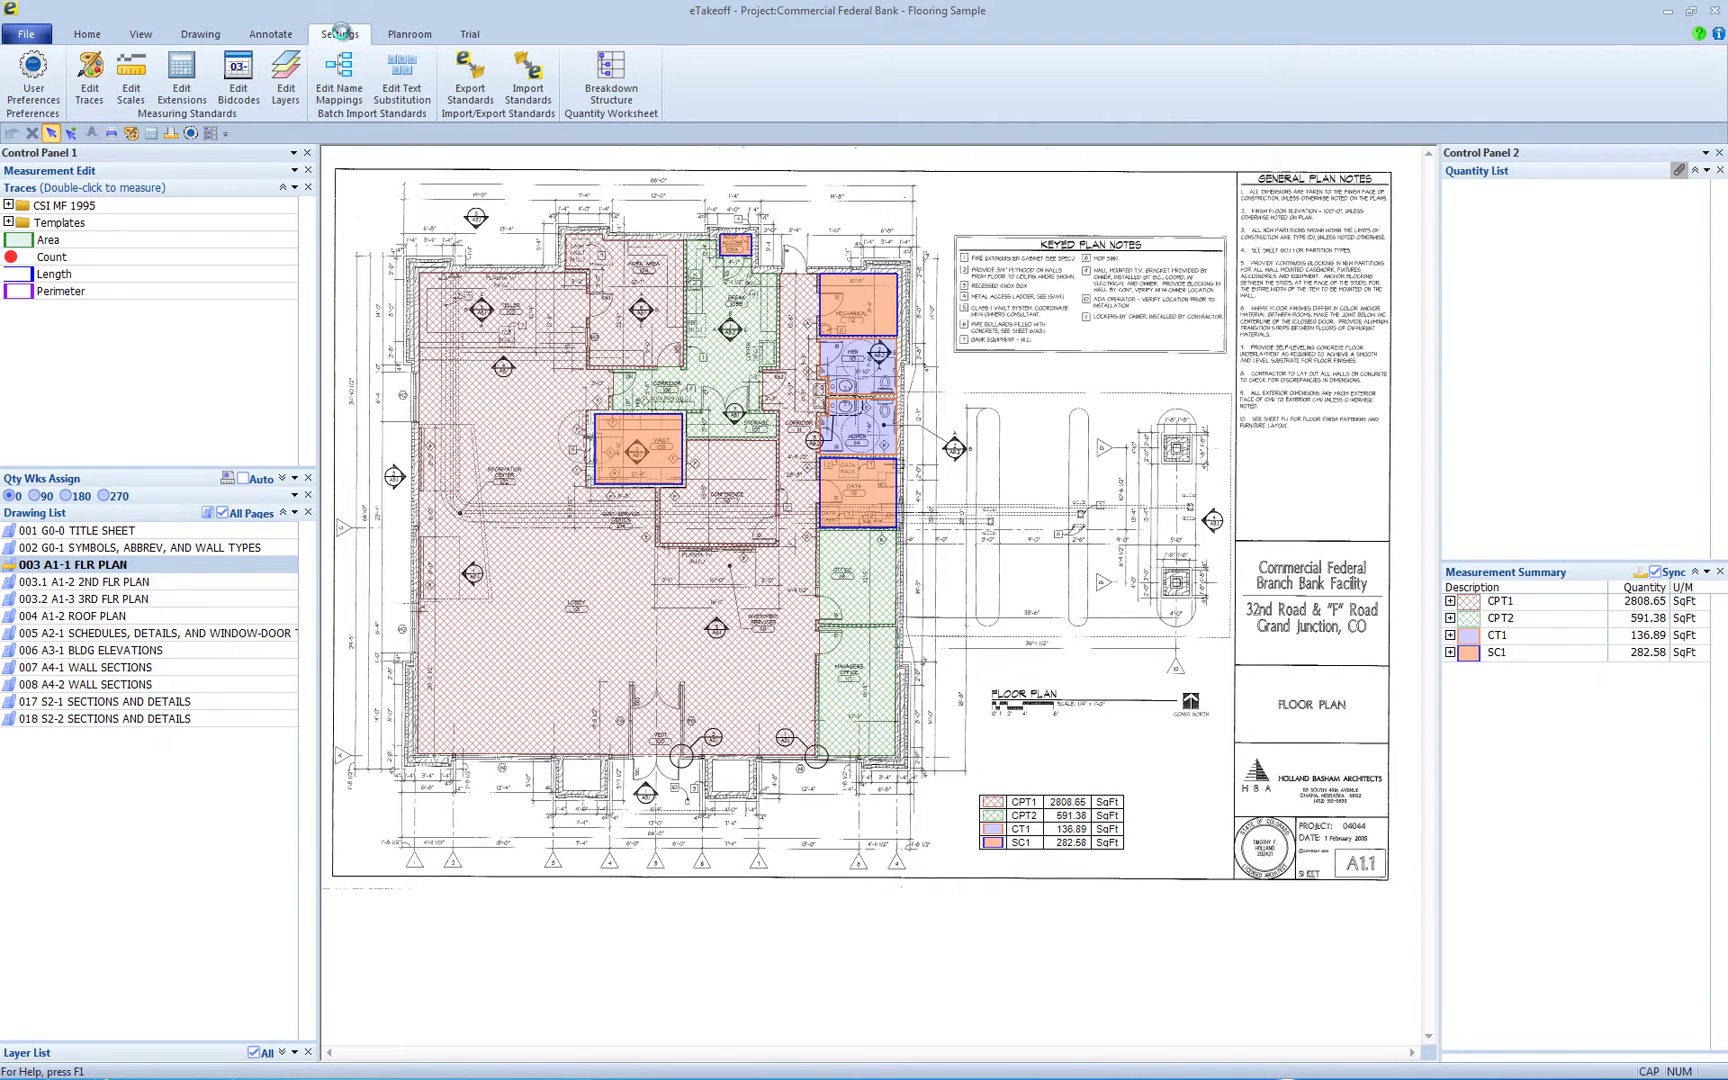
left_click(240, 75)
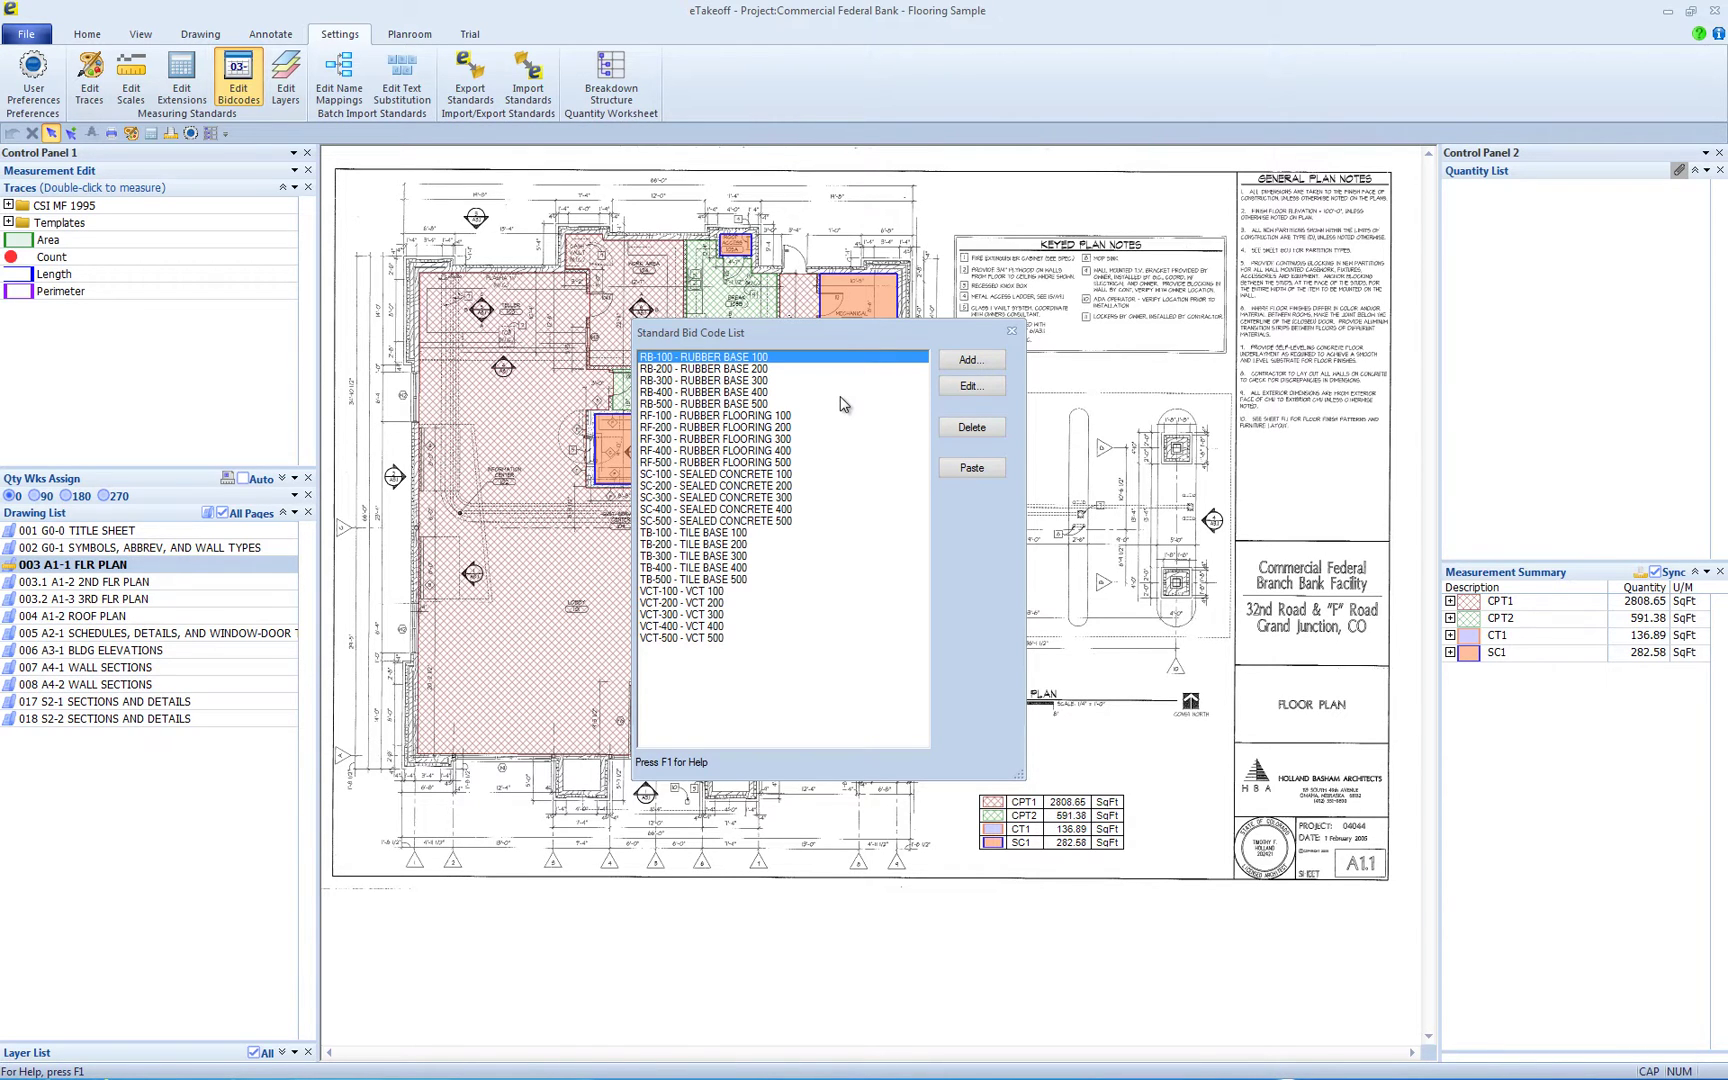
Add bid code 123 with description 'New Code' to the standard list
left_click(981, 360)
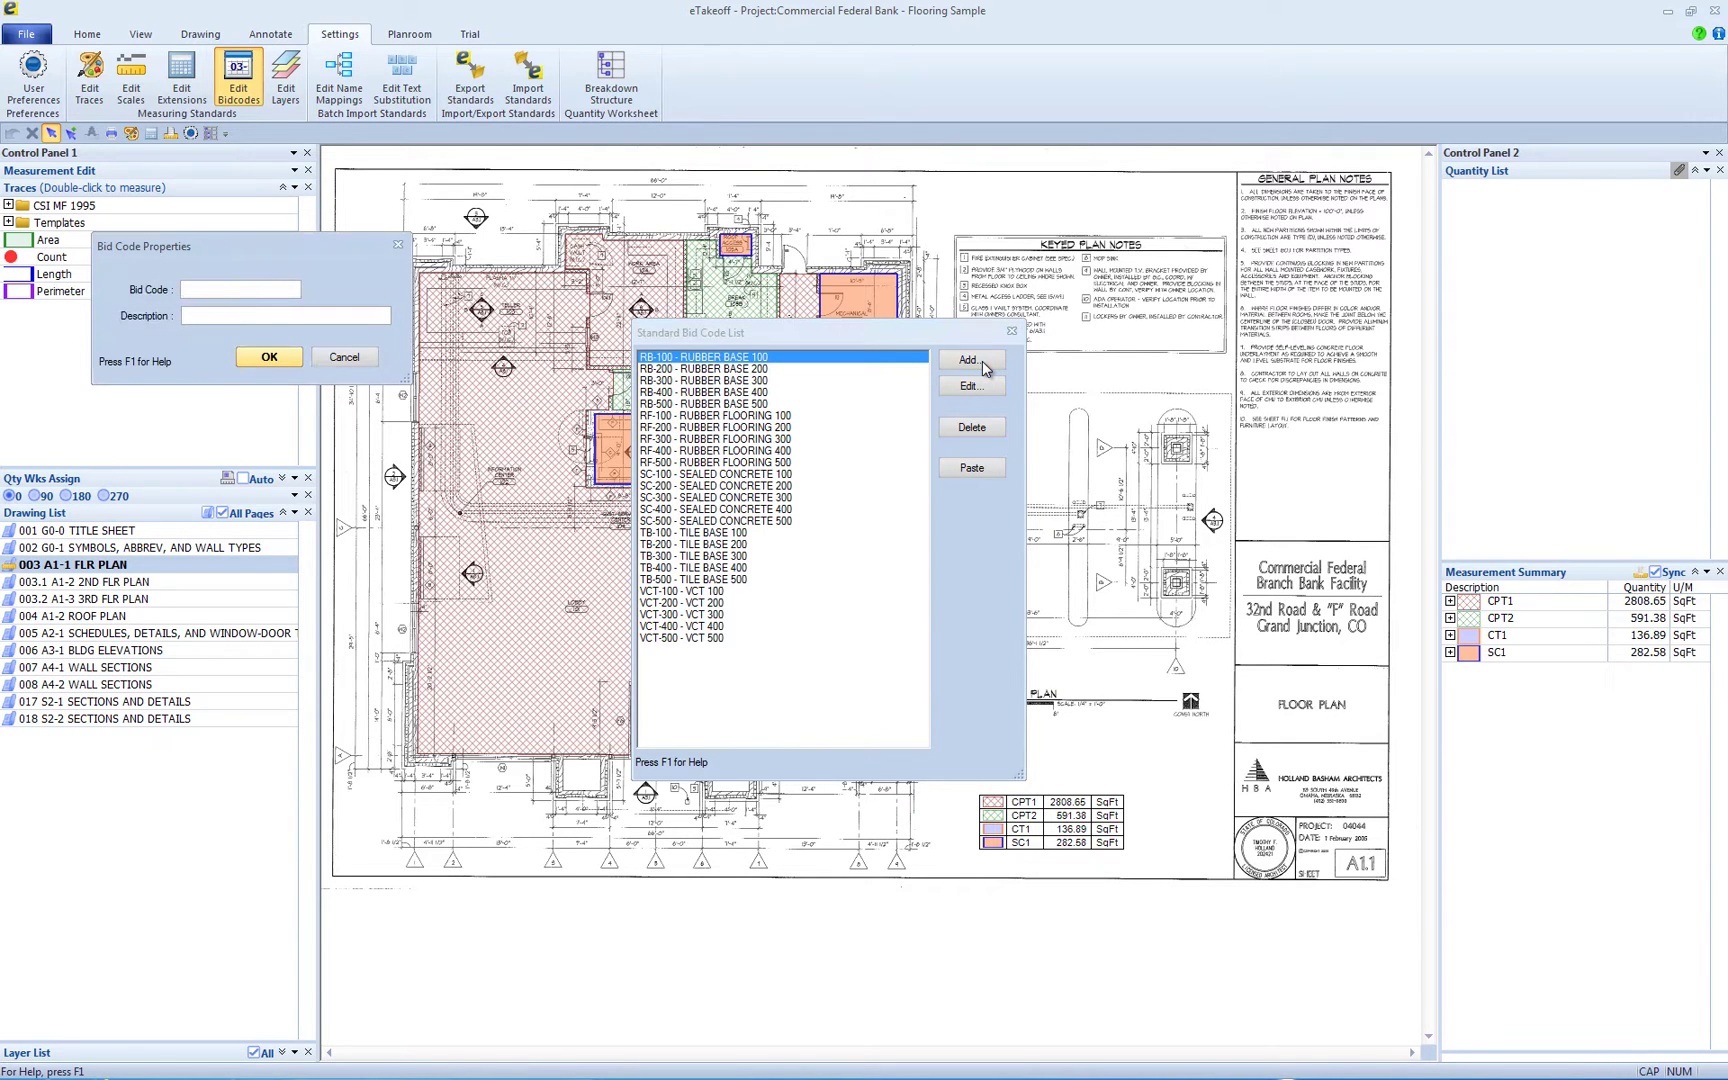
left_click_drag(238, 241, 782, 531)
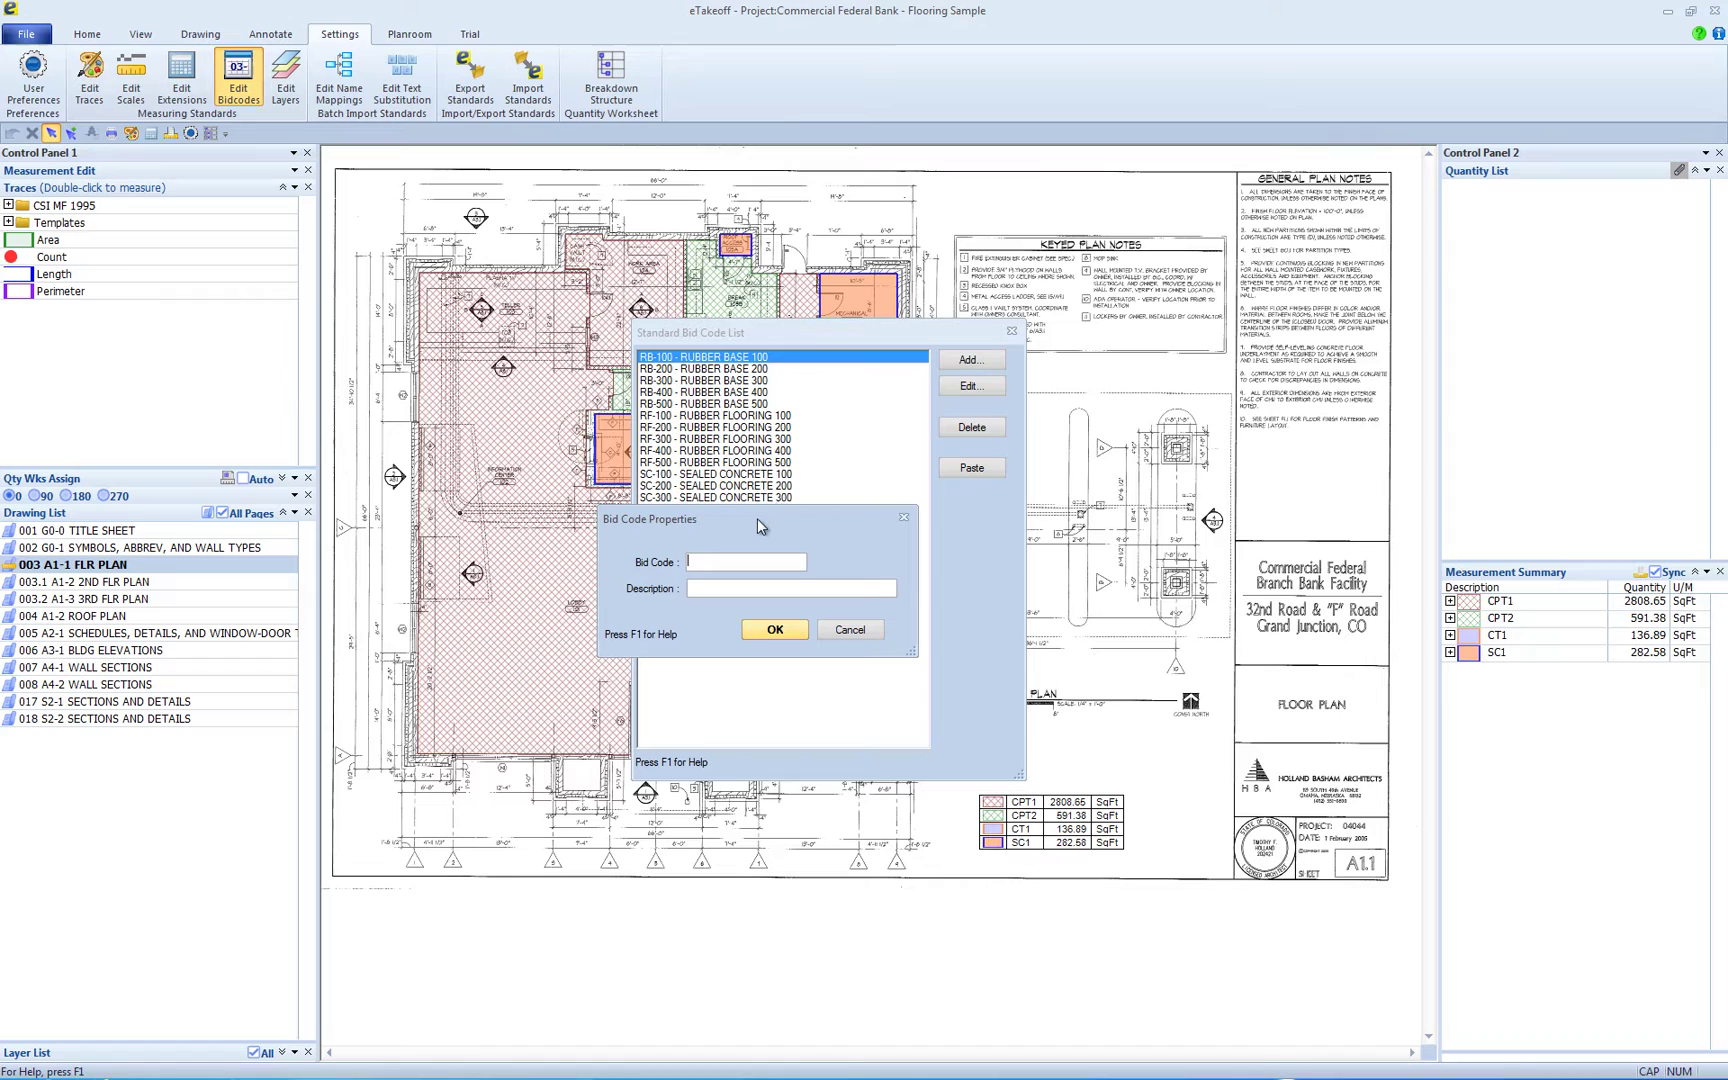
type("12")
key("Tab")
type("nEW")
key("BackSpace")
key("BackSpace")
key("BackSpace")
key("BackSpace")
type("New Code")
left_click(776, 630)
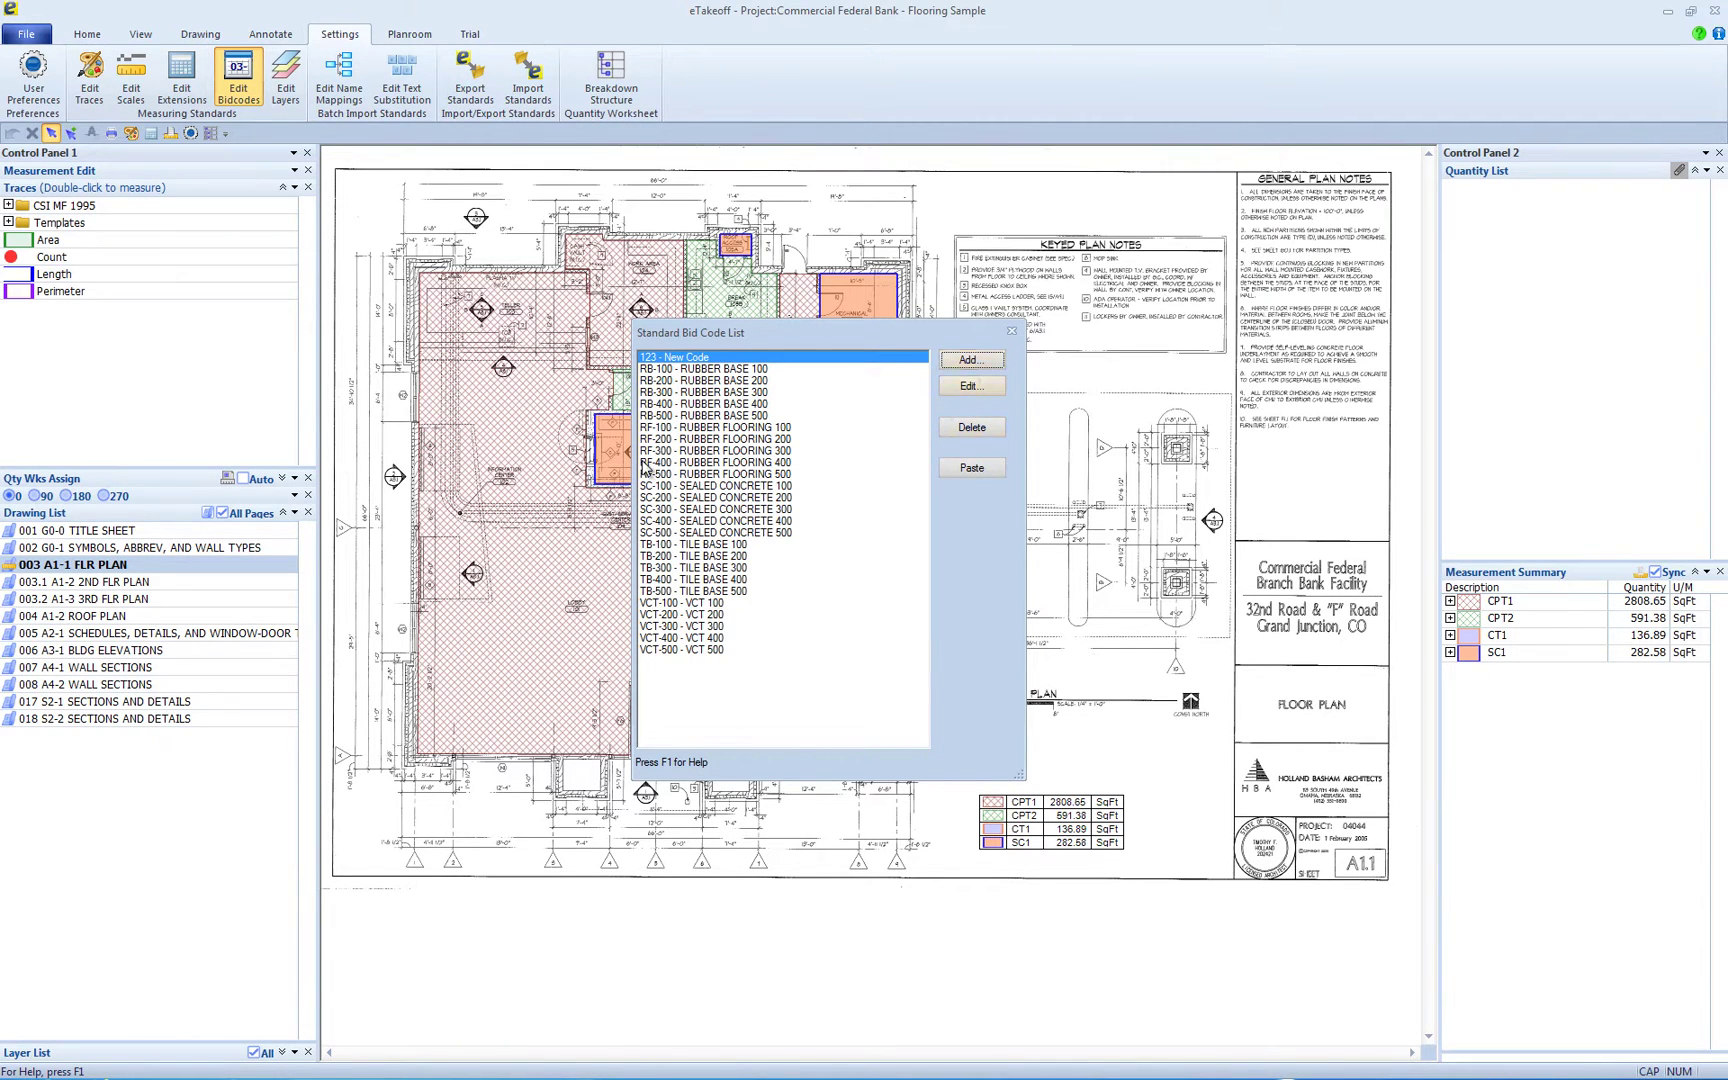
Reselect the 123 – New Code entry and view its properties without changing anything
left_click(710, 452)
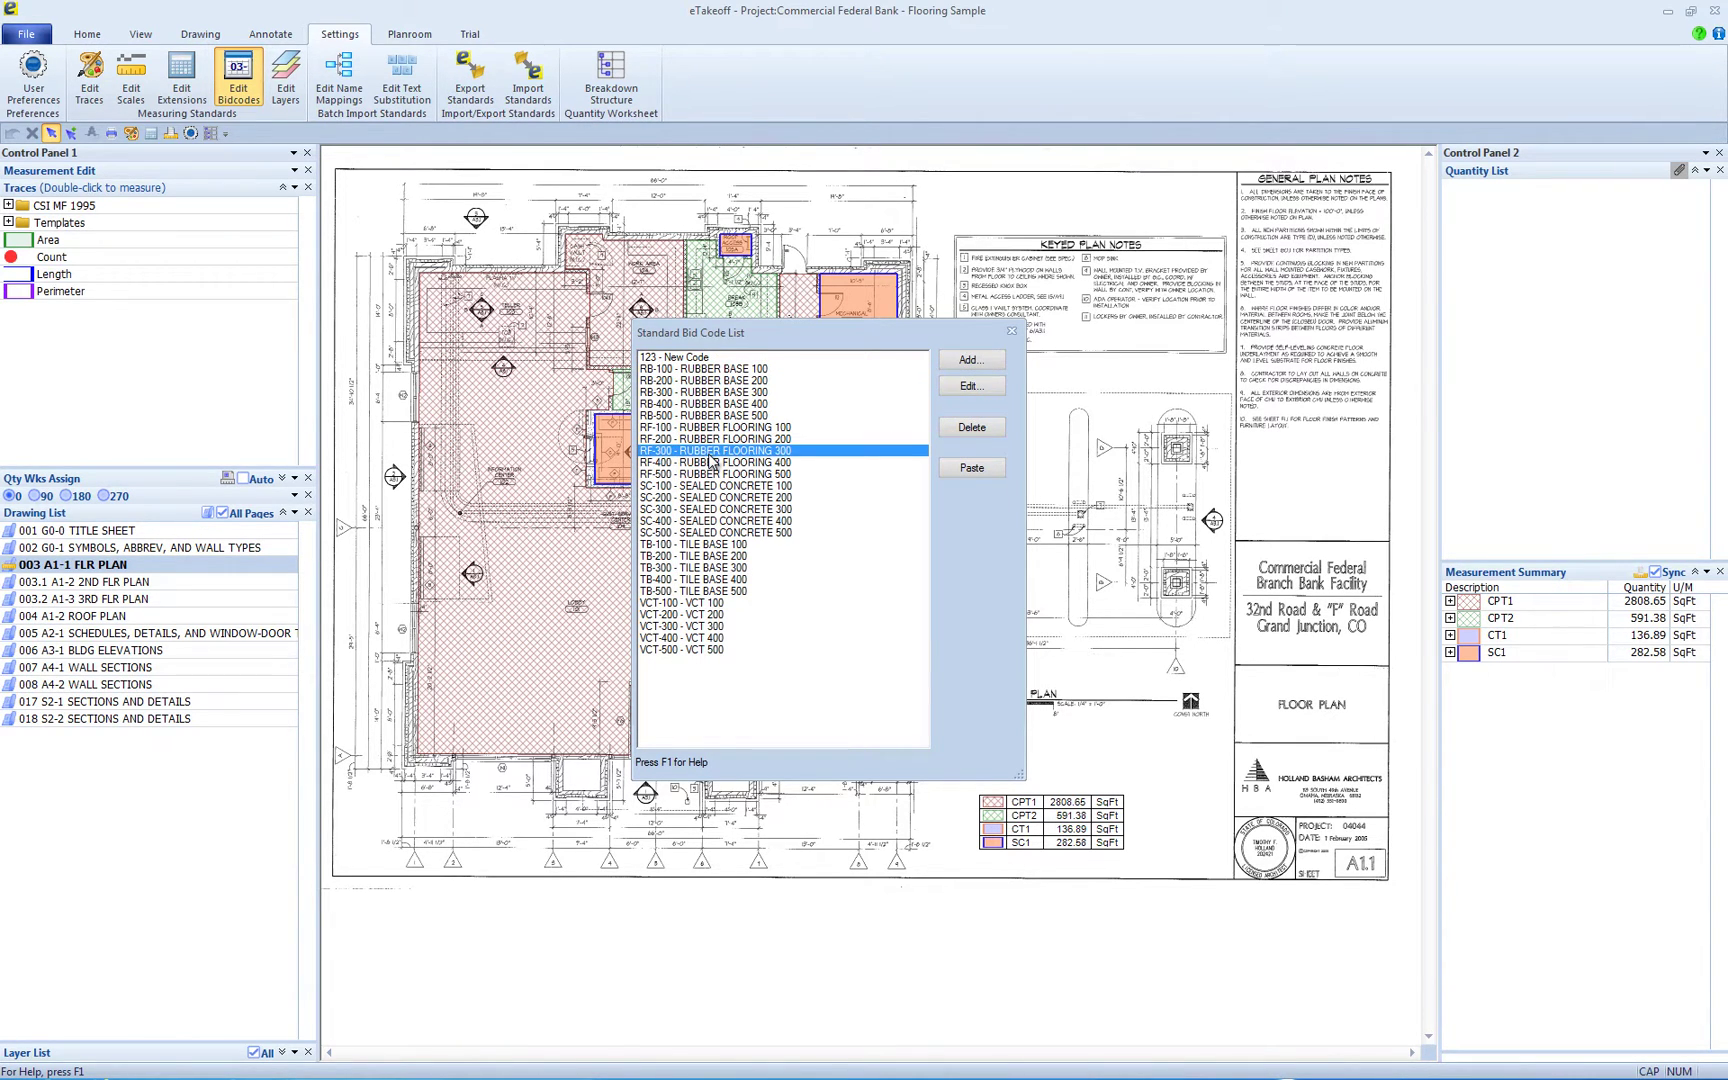
left_click(695, 359)
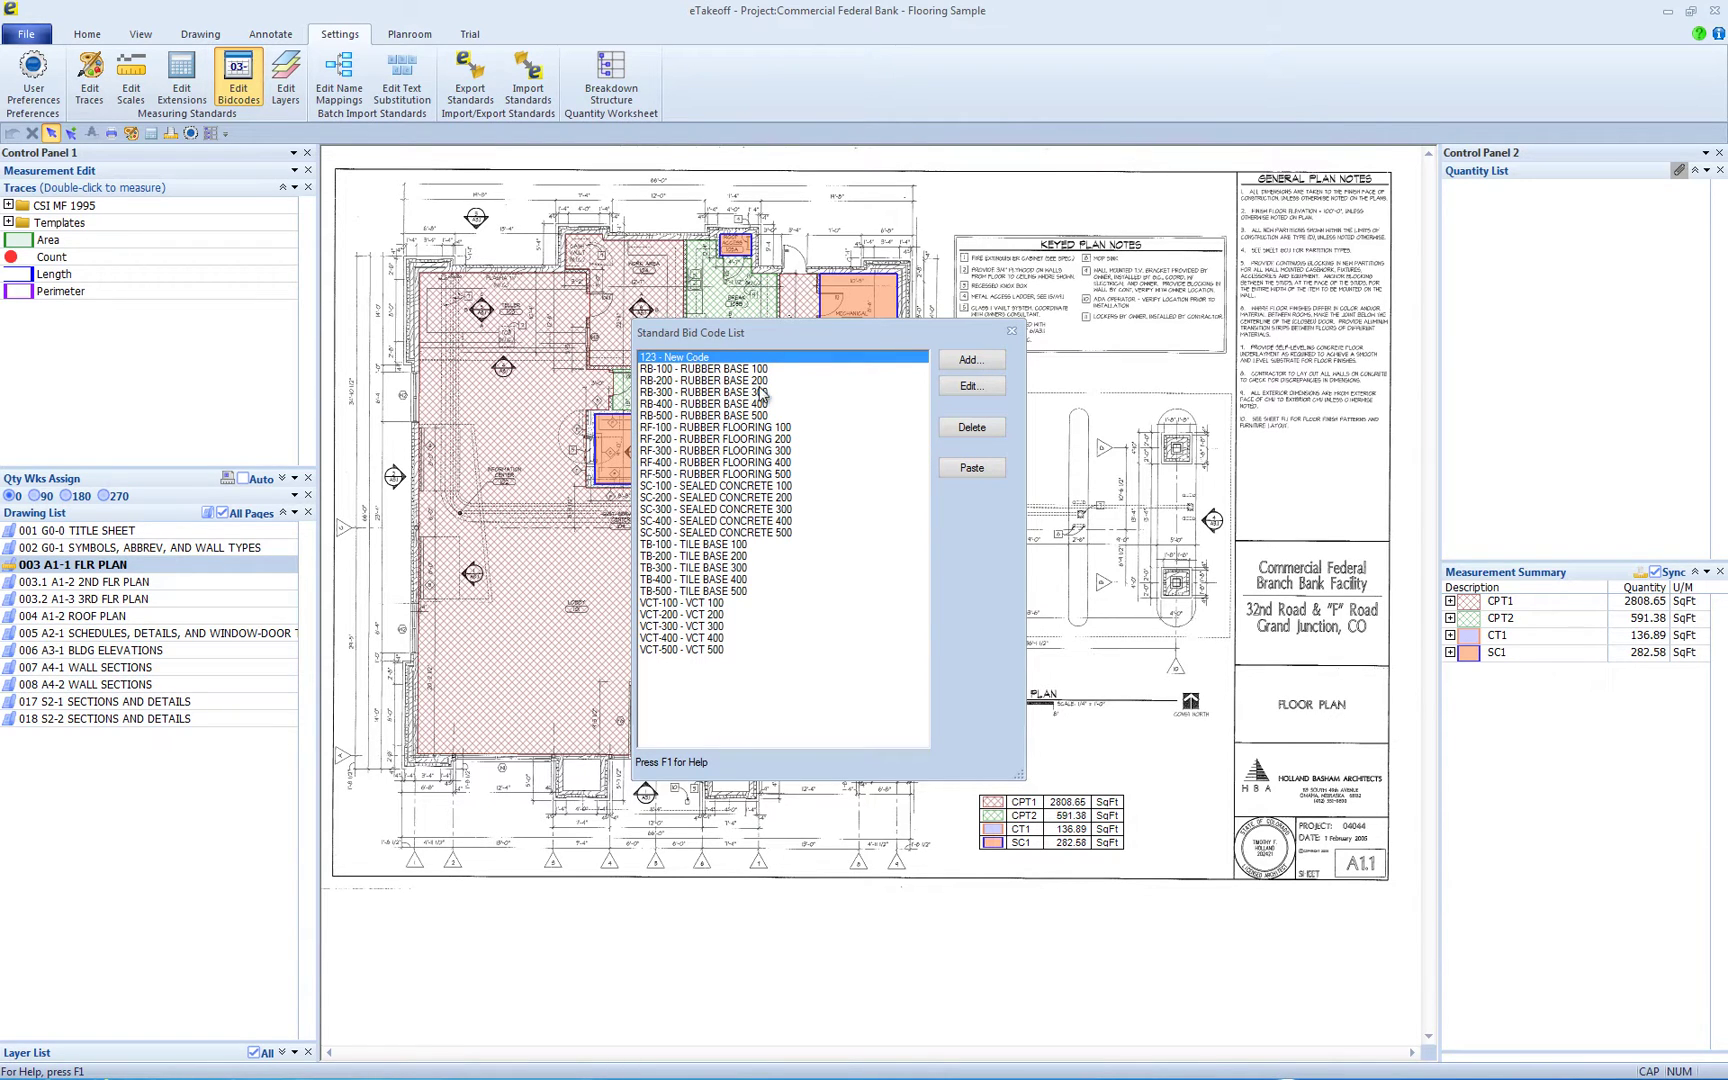
left_click(966, 387)
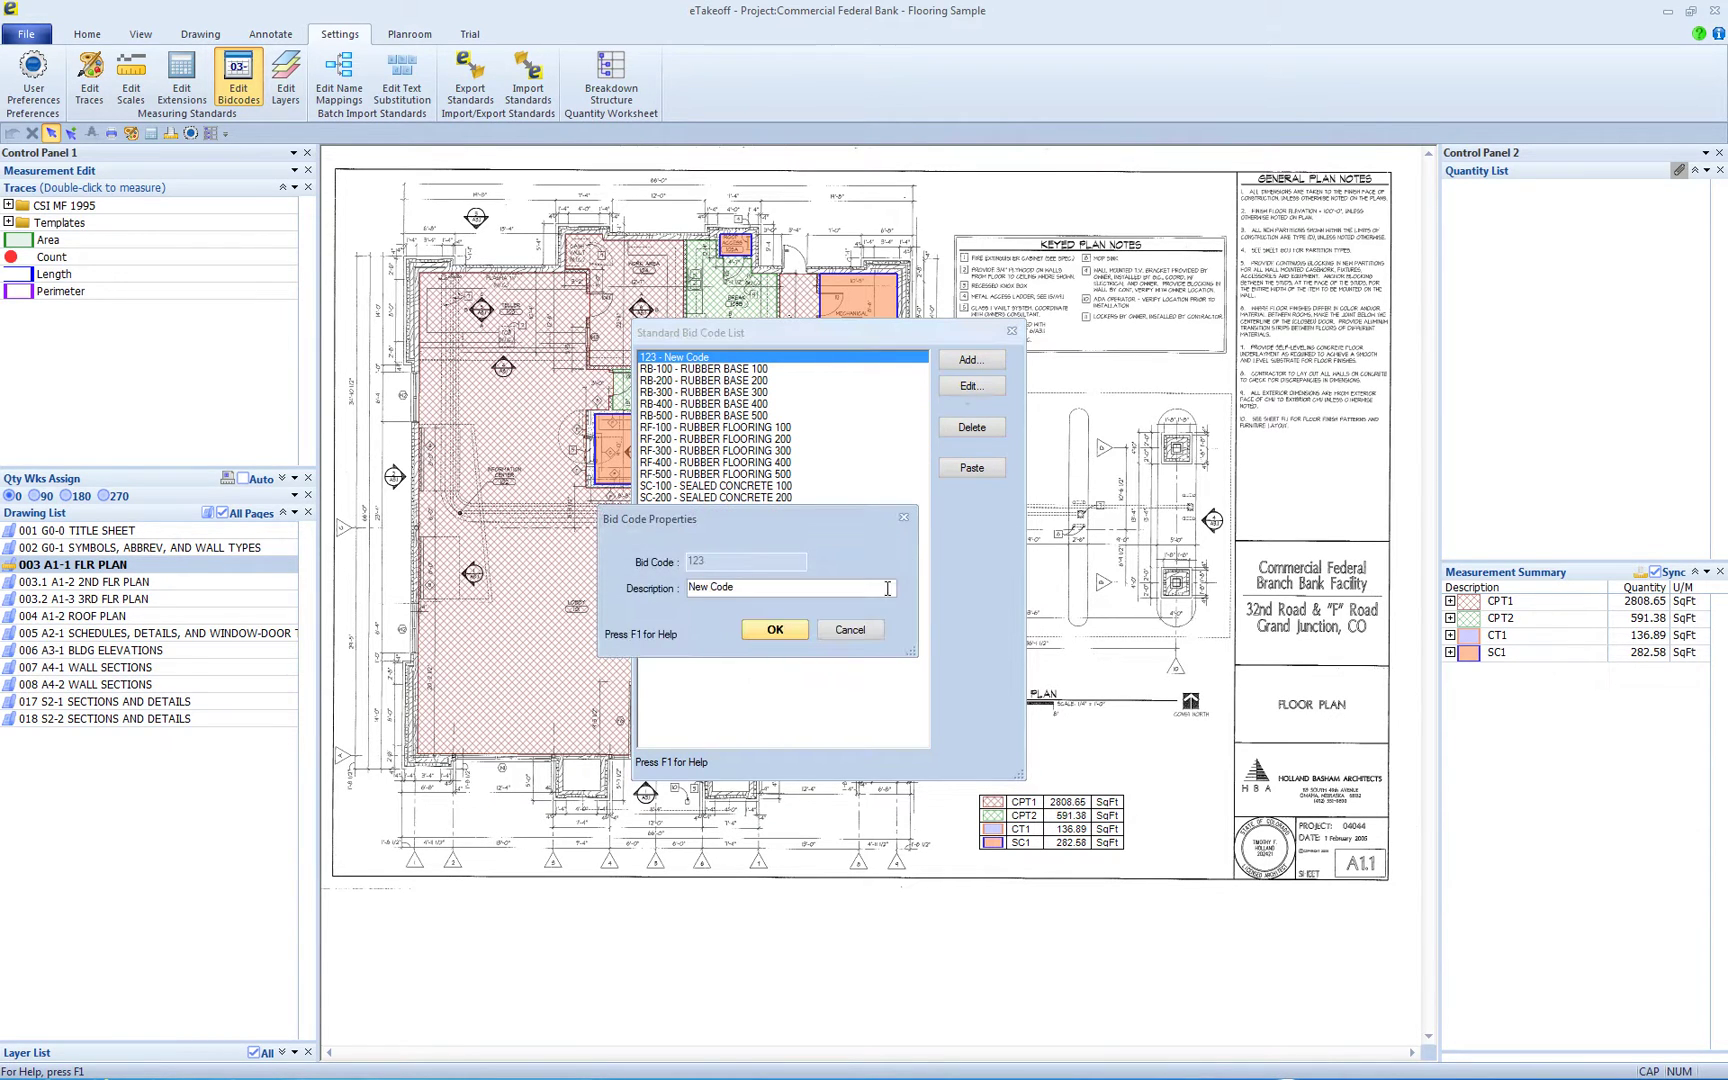
left_click(850, 629)
Delete the 123 – New Code entry and confirm, leaving RB-100 first in the list
left_click(972, 427)
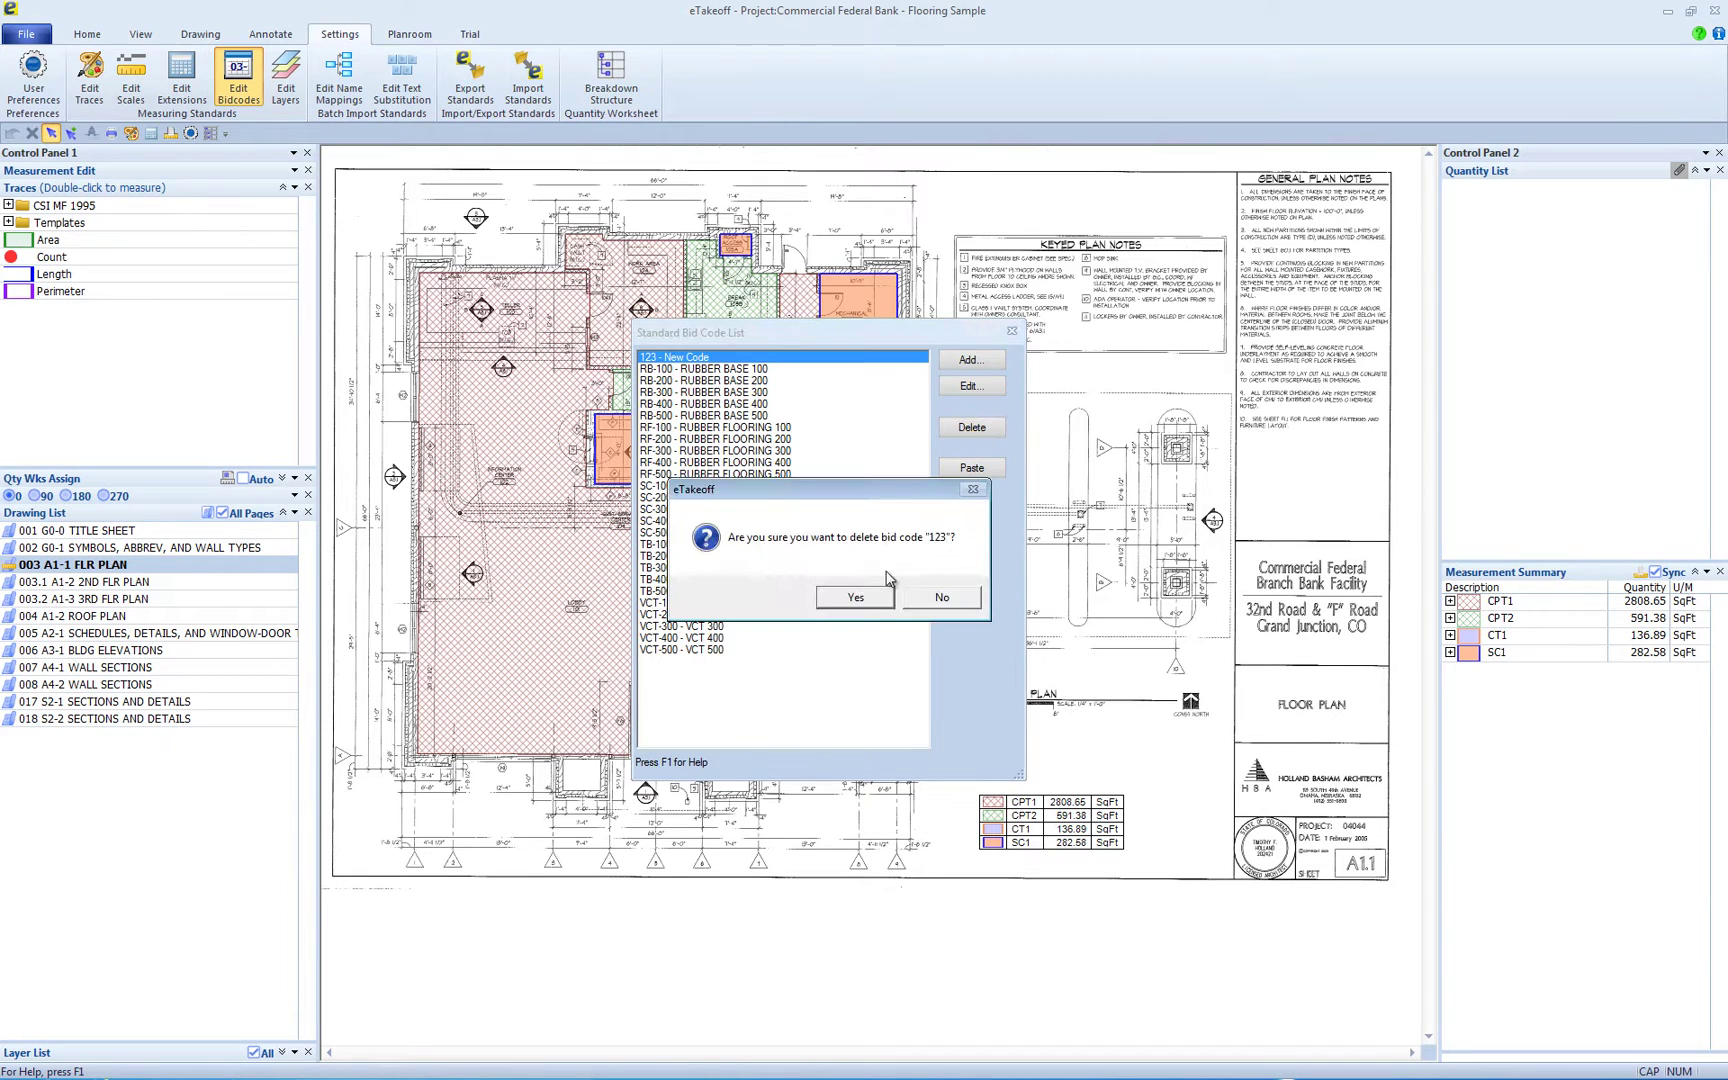
left_click(873, 597)
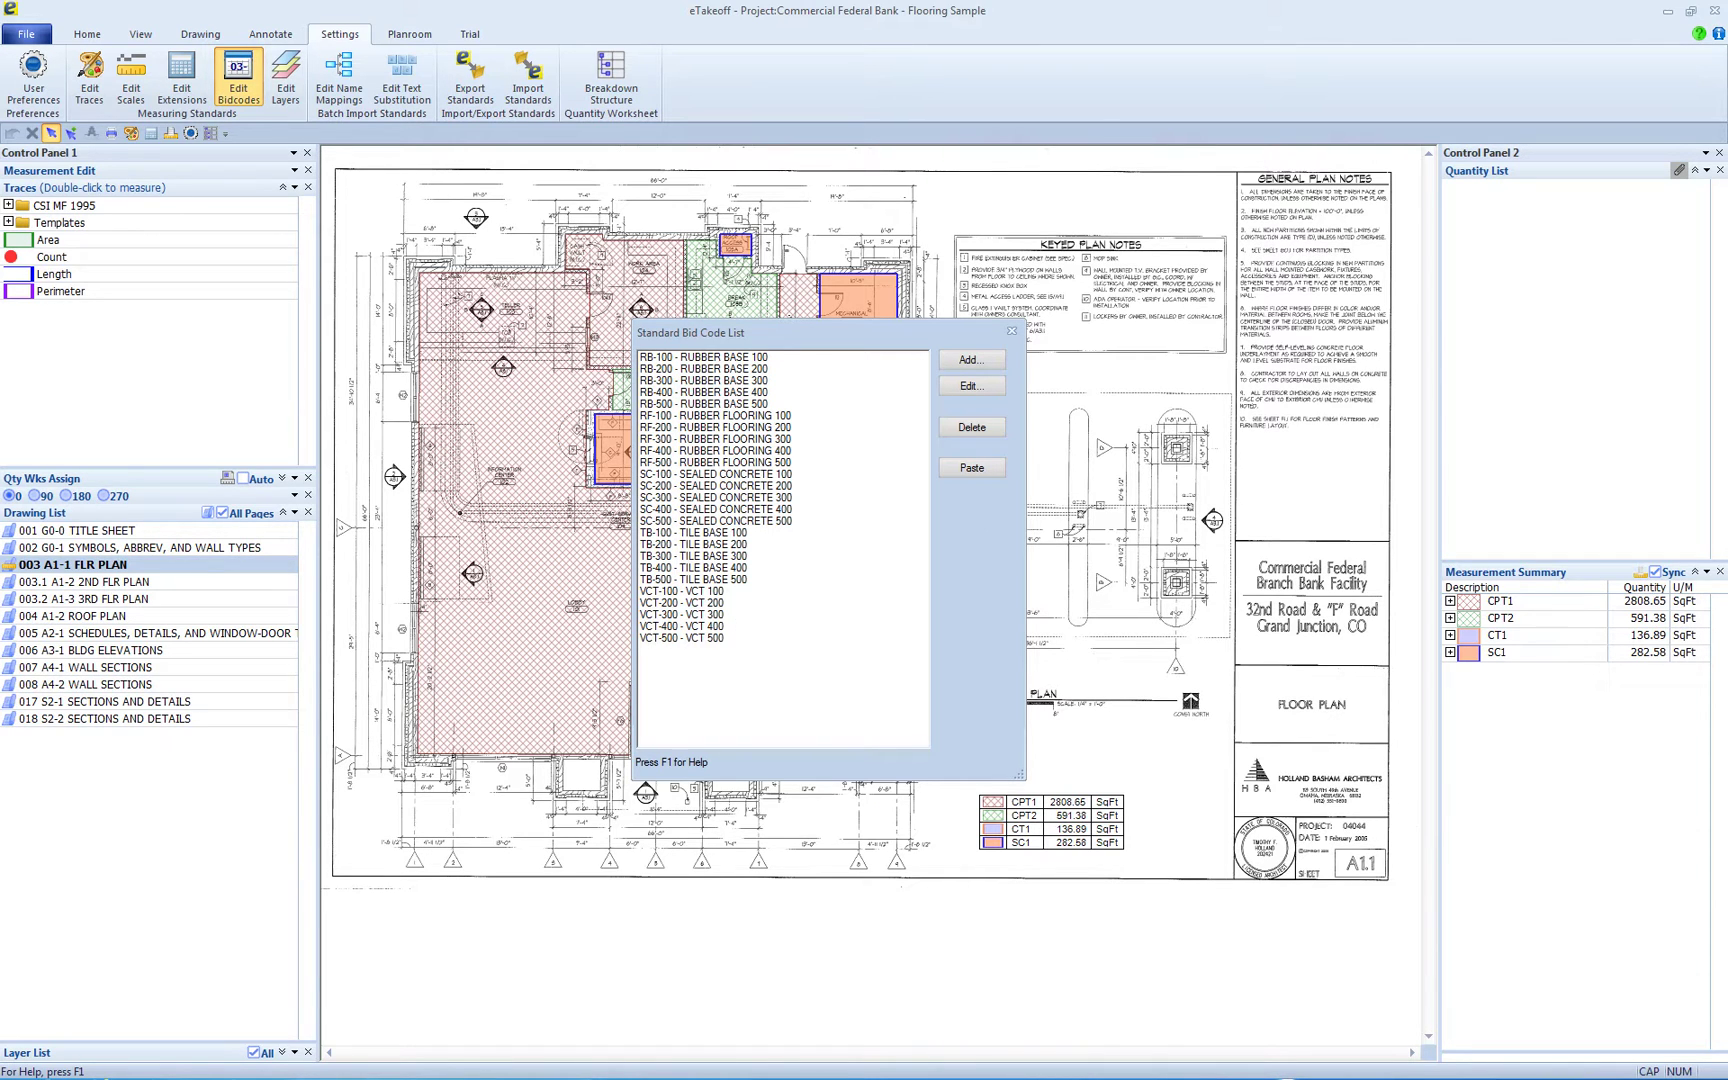
In Excel, copy codes and descriptions B2:C31, CPT-100 through QT-500, from the Bid Code List sheet
key("alt+Tab")
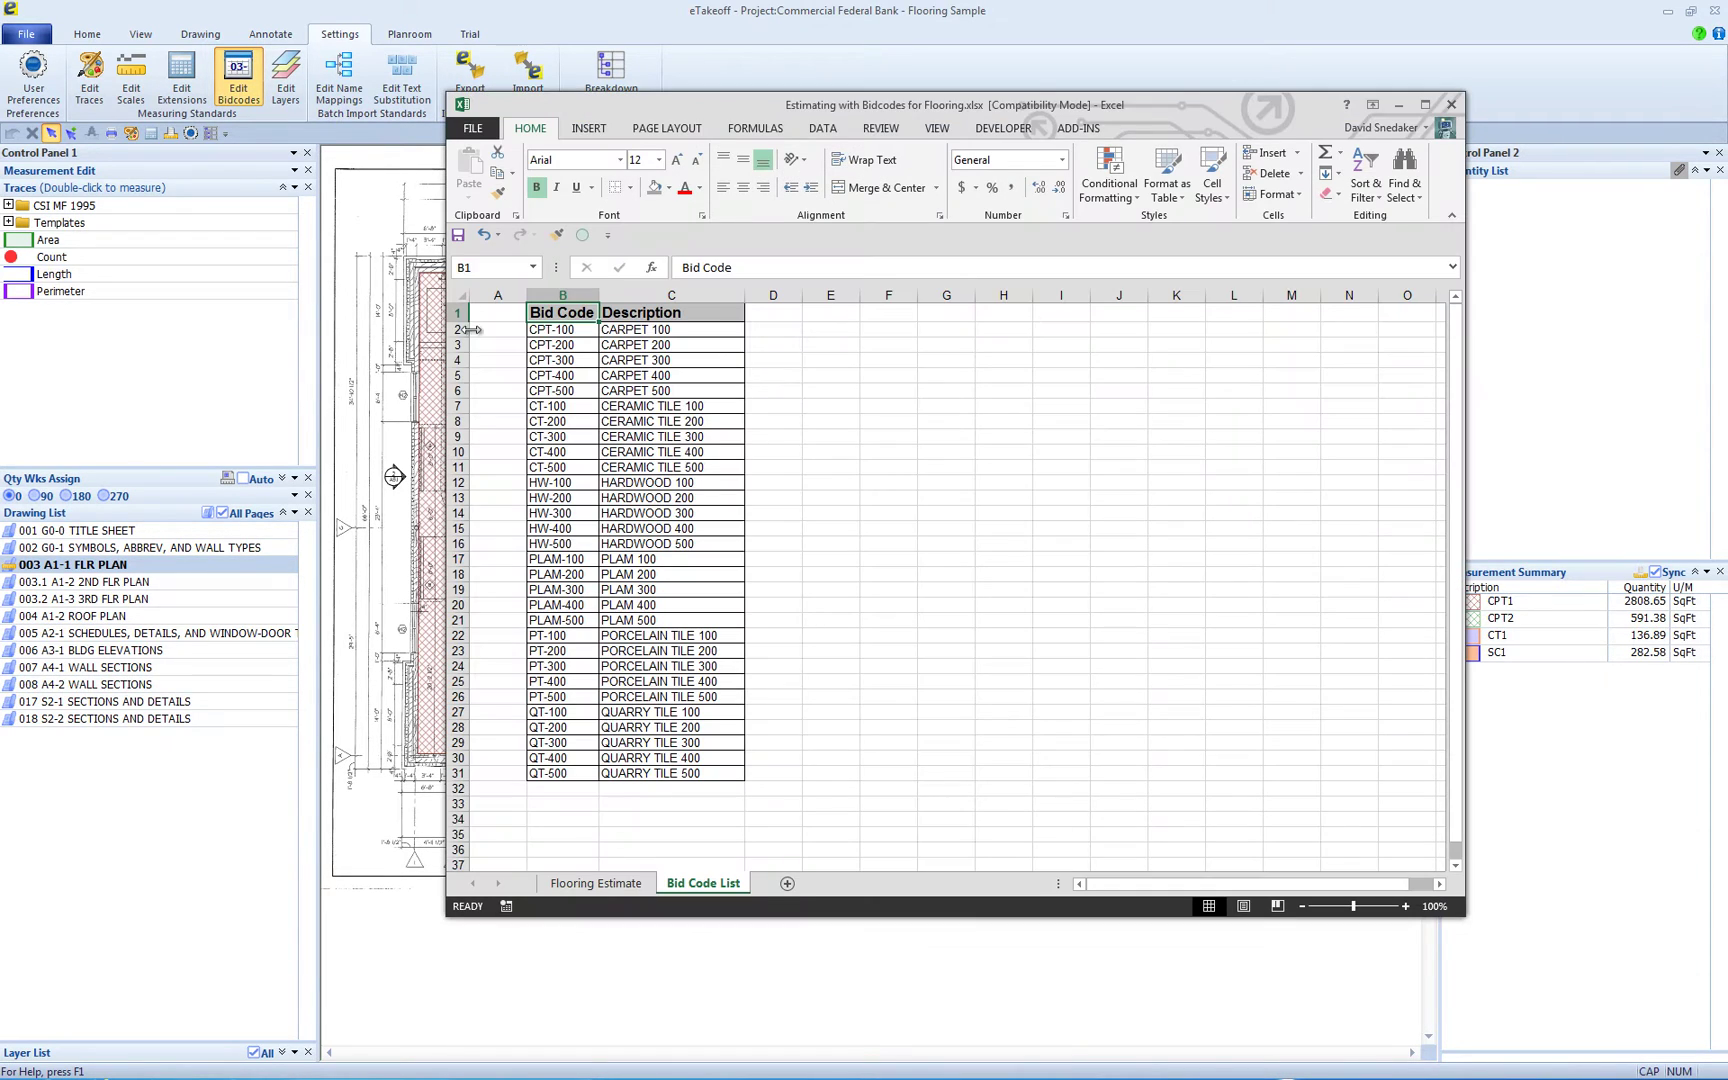
left_click_drag(566, 330, 687, 765)
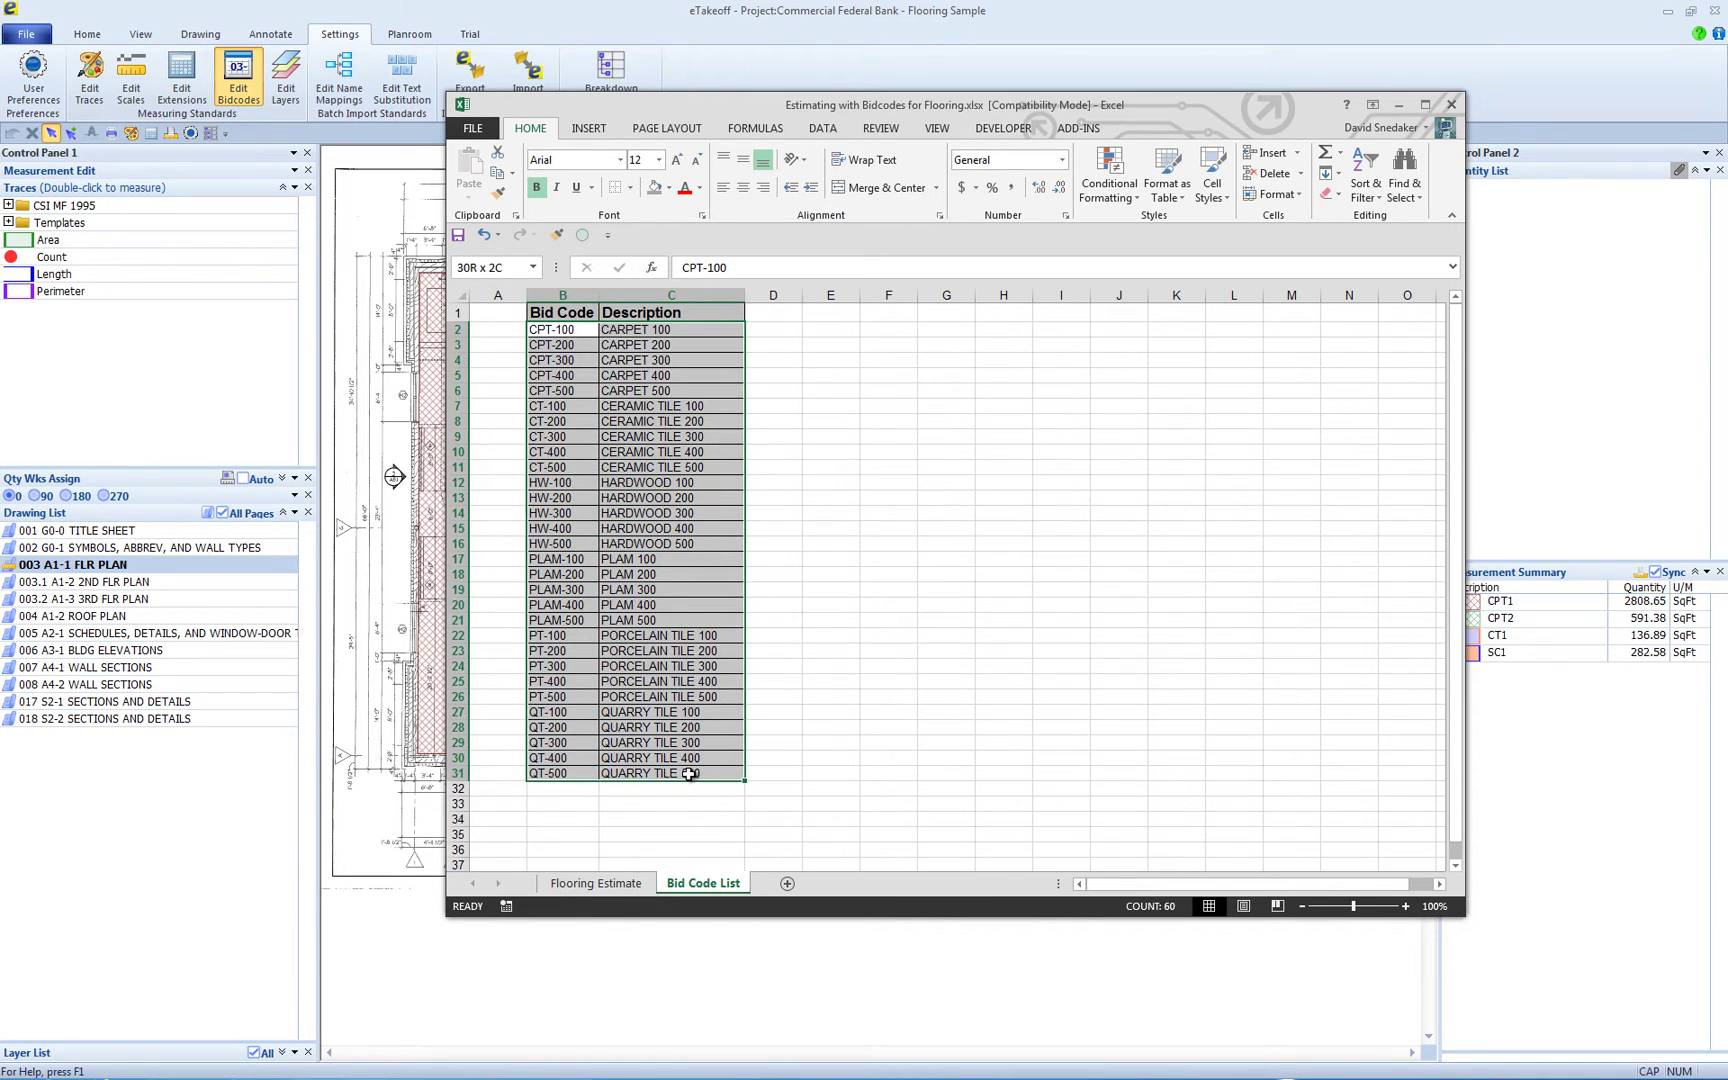
right_click(662, 534)
left_click(700, 565)
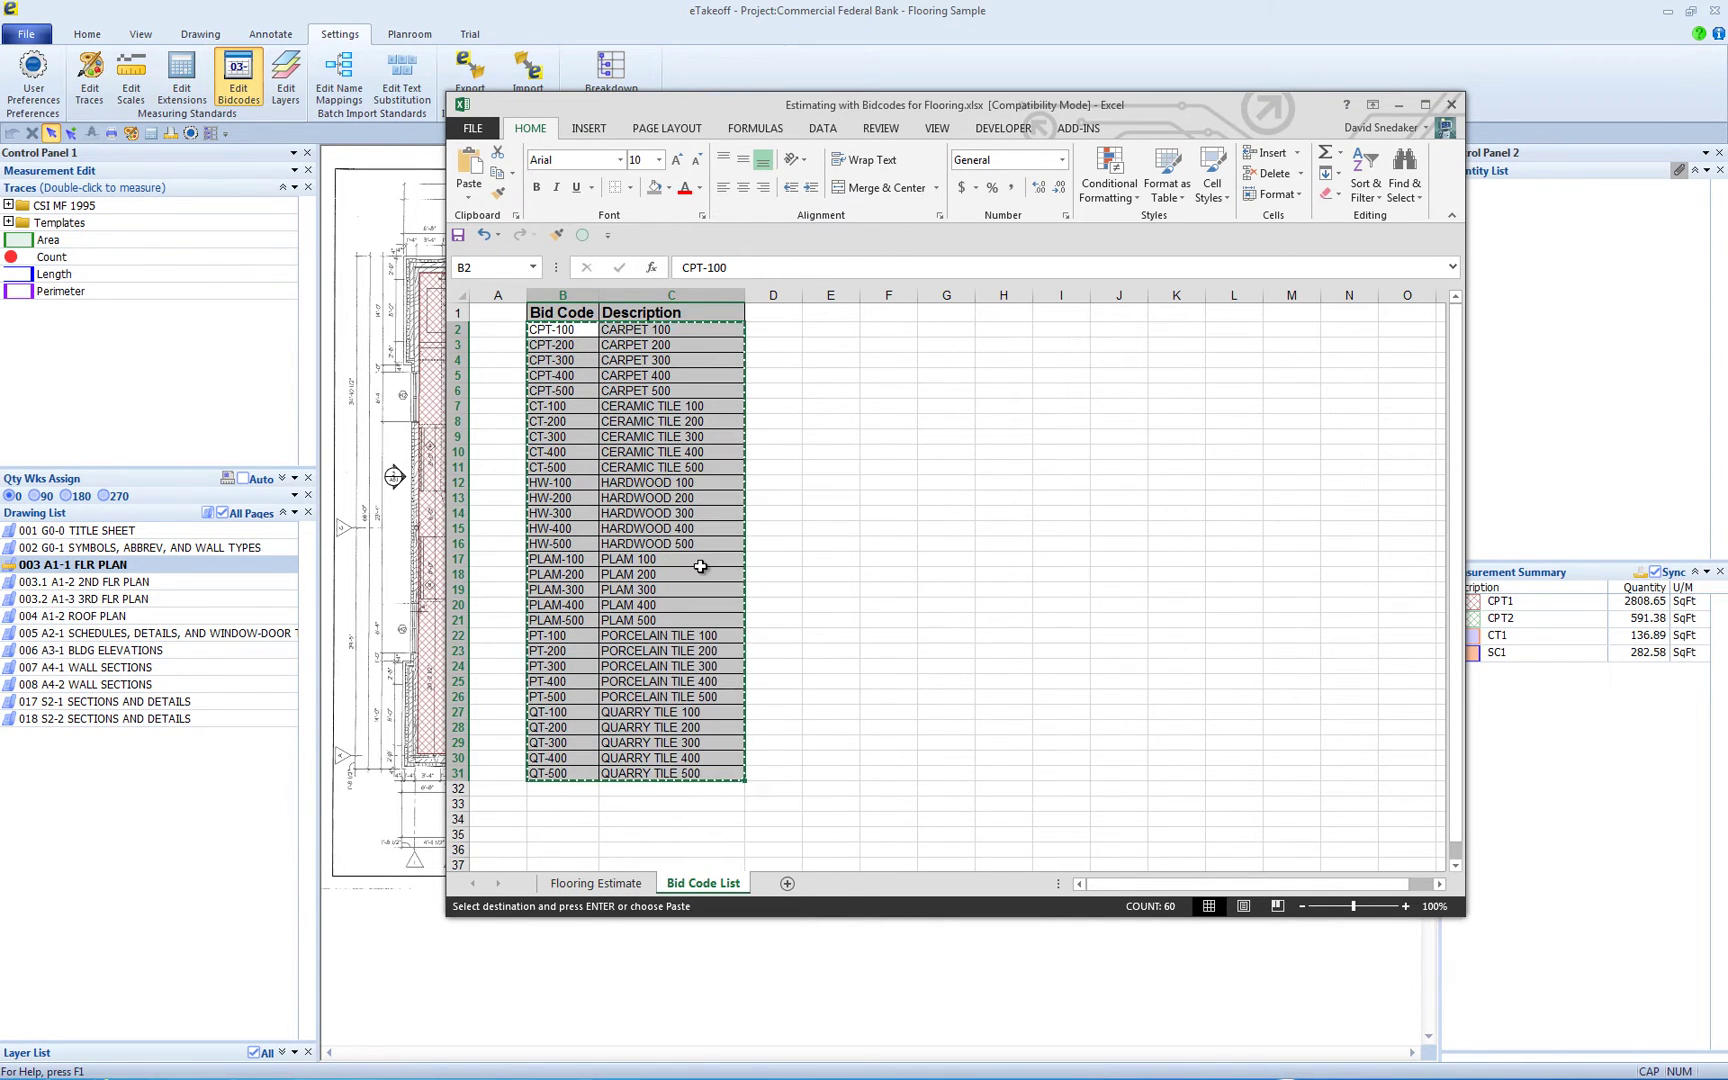
Paste the 30 Excel bid codes into eTakeoff's Standard Bid Code List and confirm the import
left_click(394, 243)
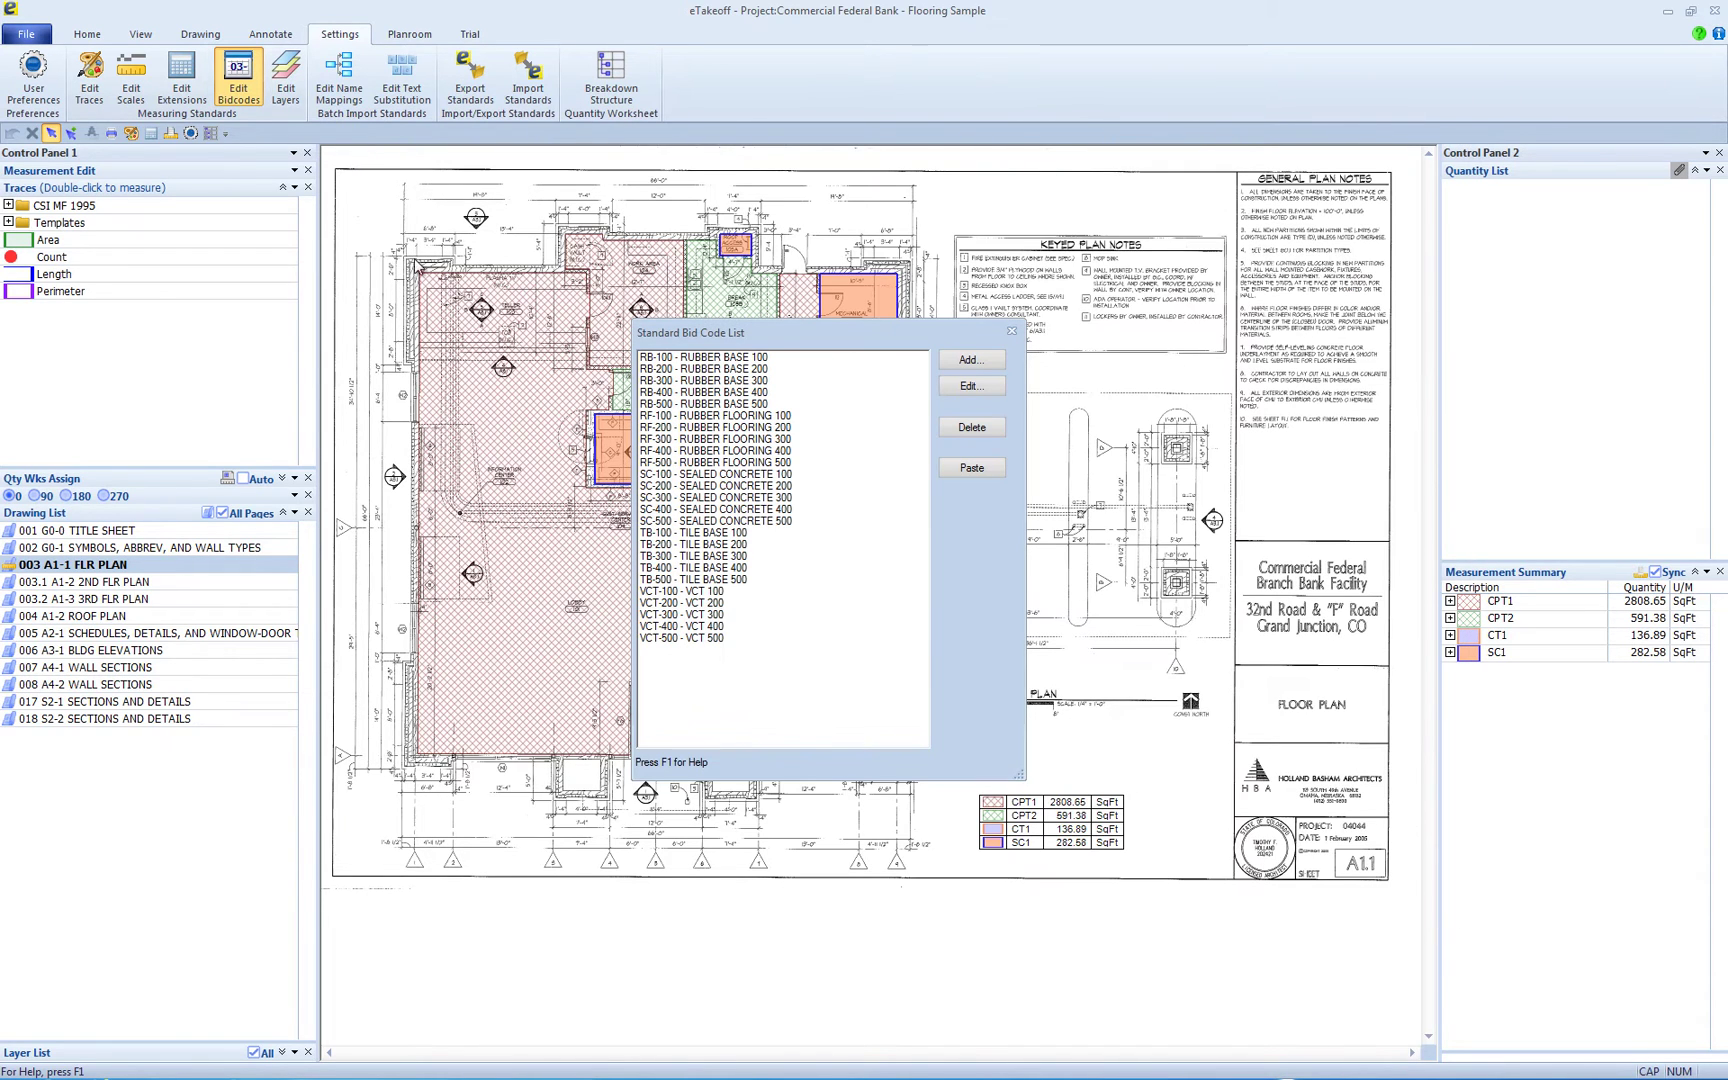
left_click(971, 468)
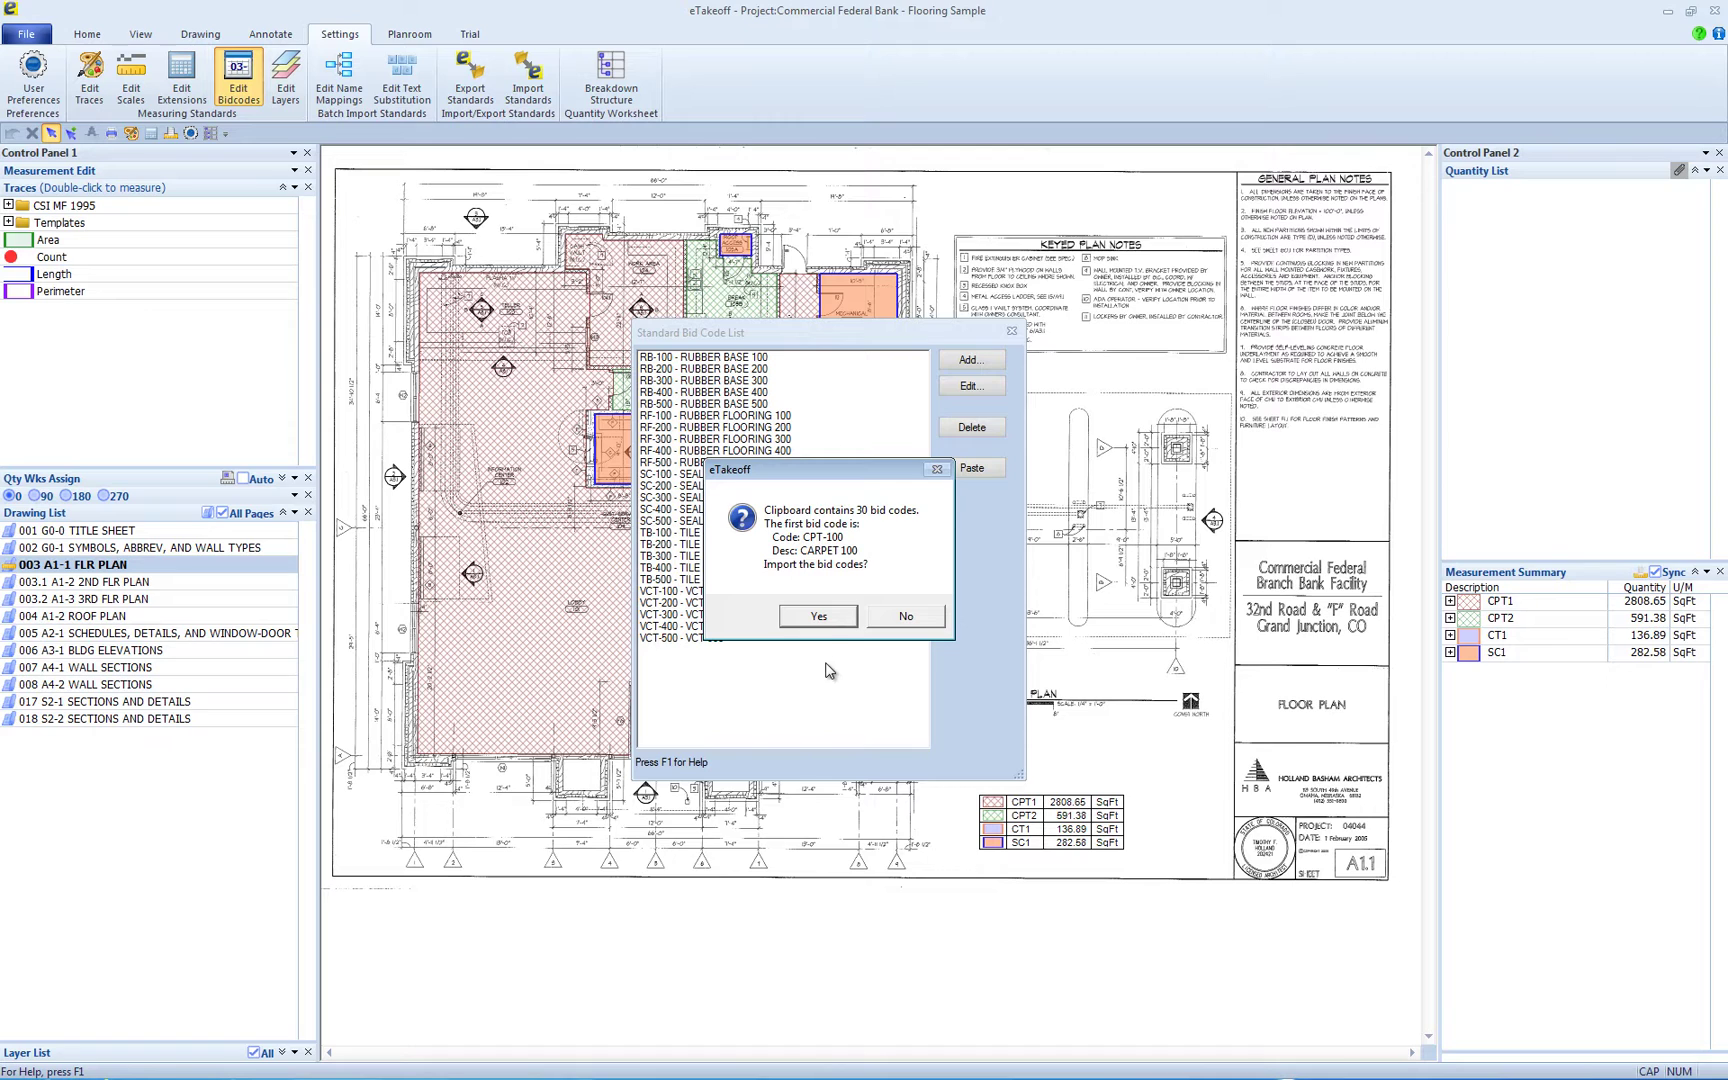
left_click(818, 617)
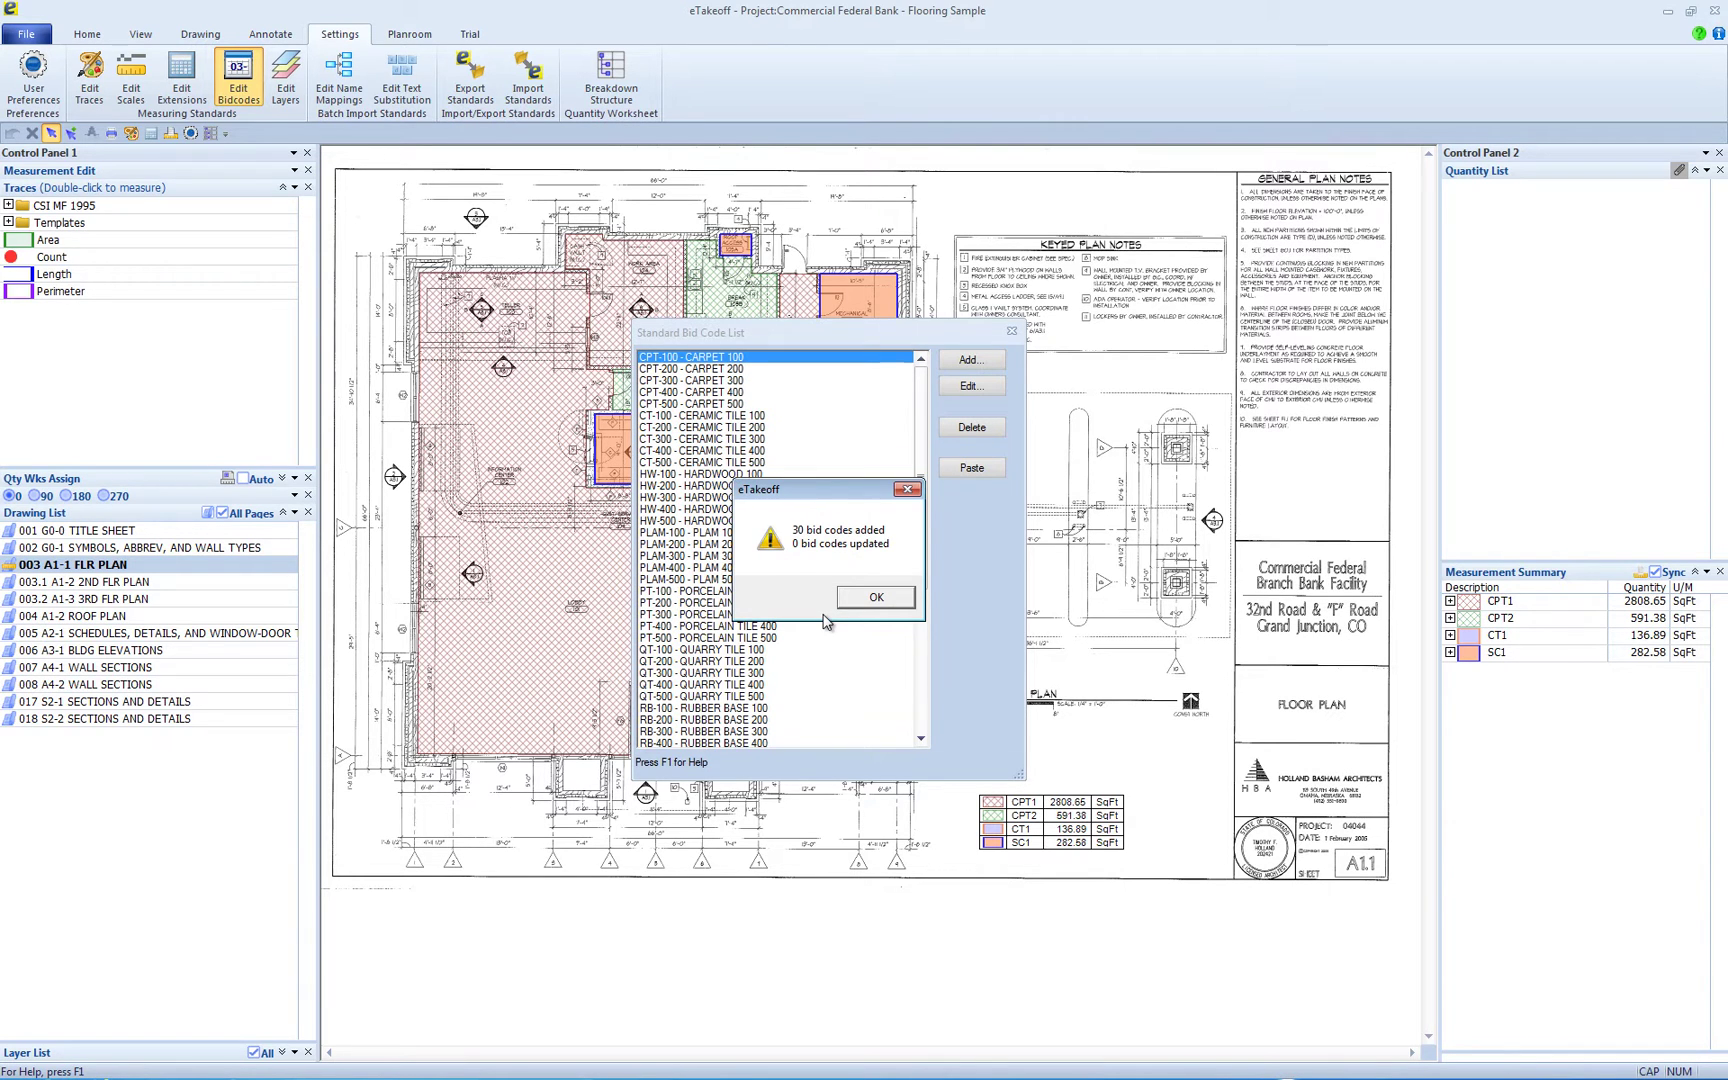
left_click(871, 600)
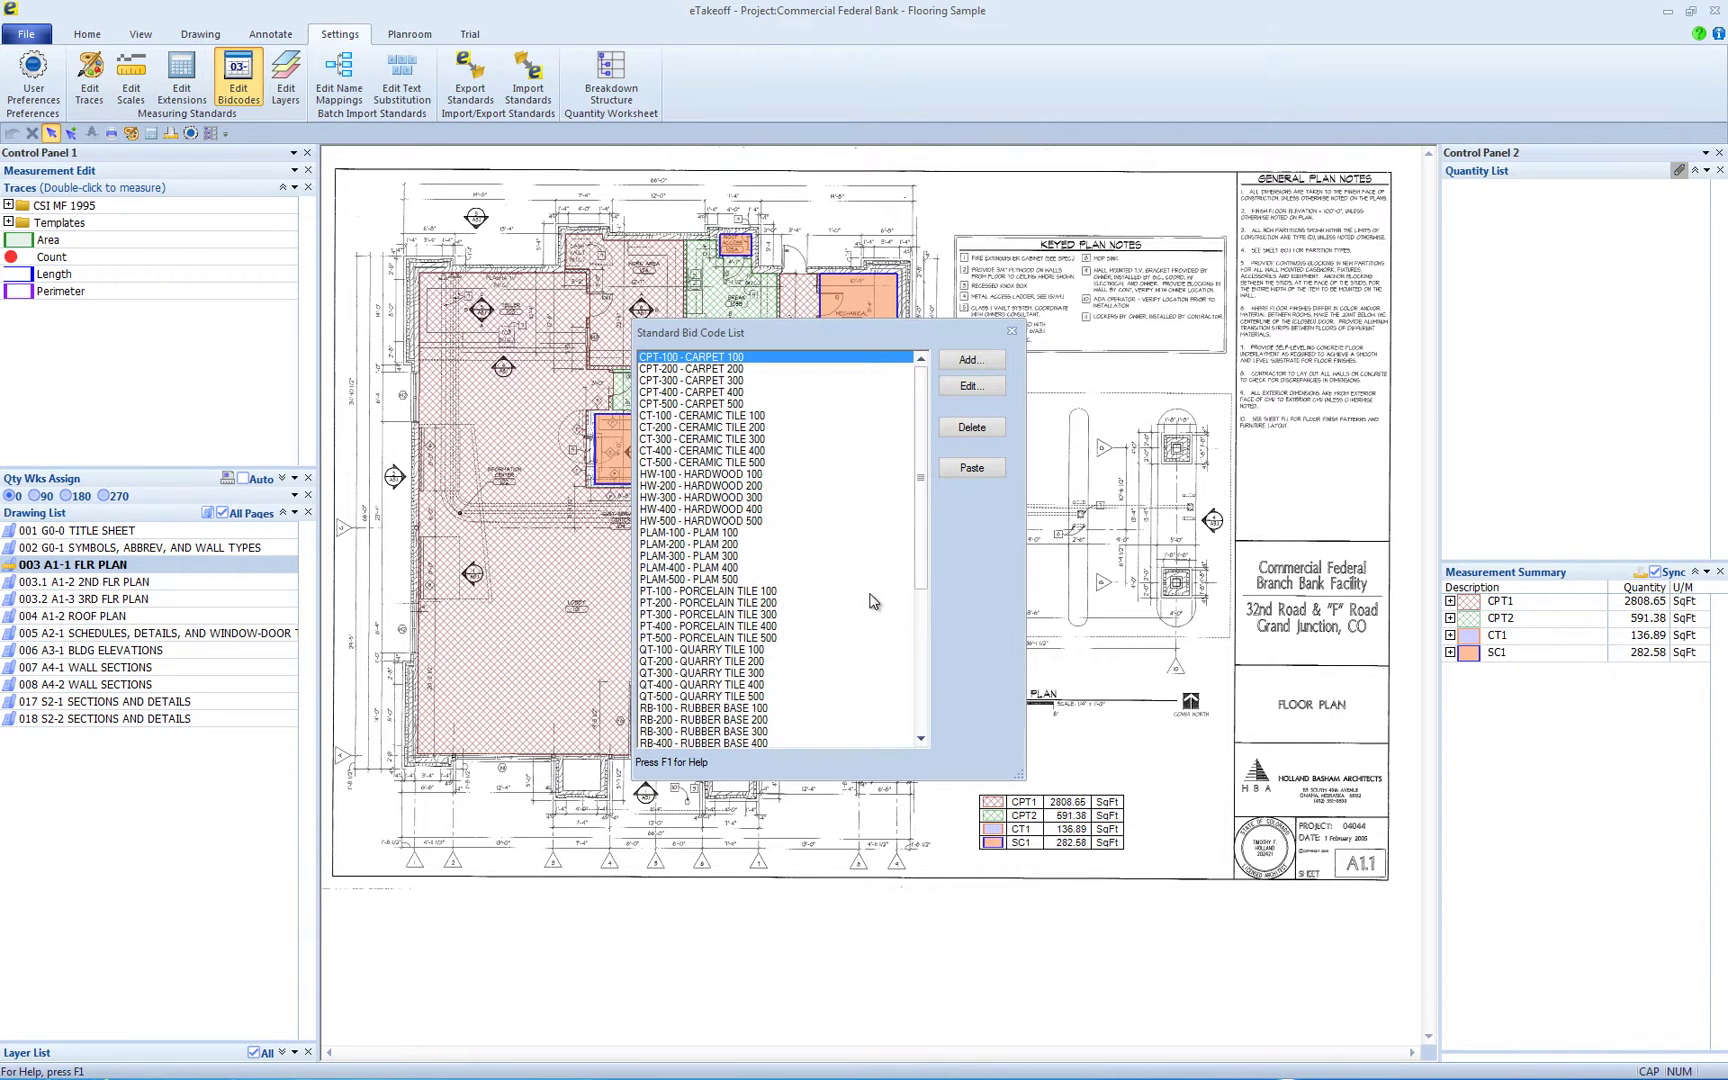
Close the bid code list and display the Templates > Flooring traces in Standard Trace Maintenance
left_click(1013, 333)
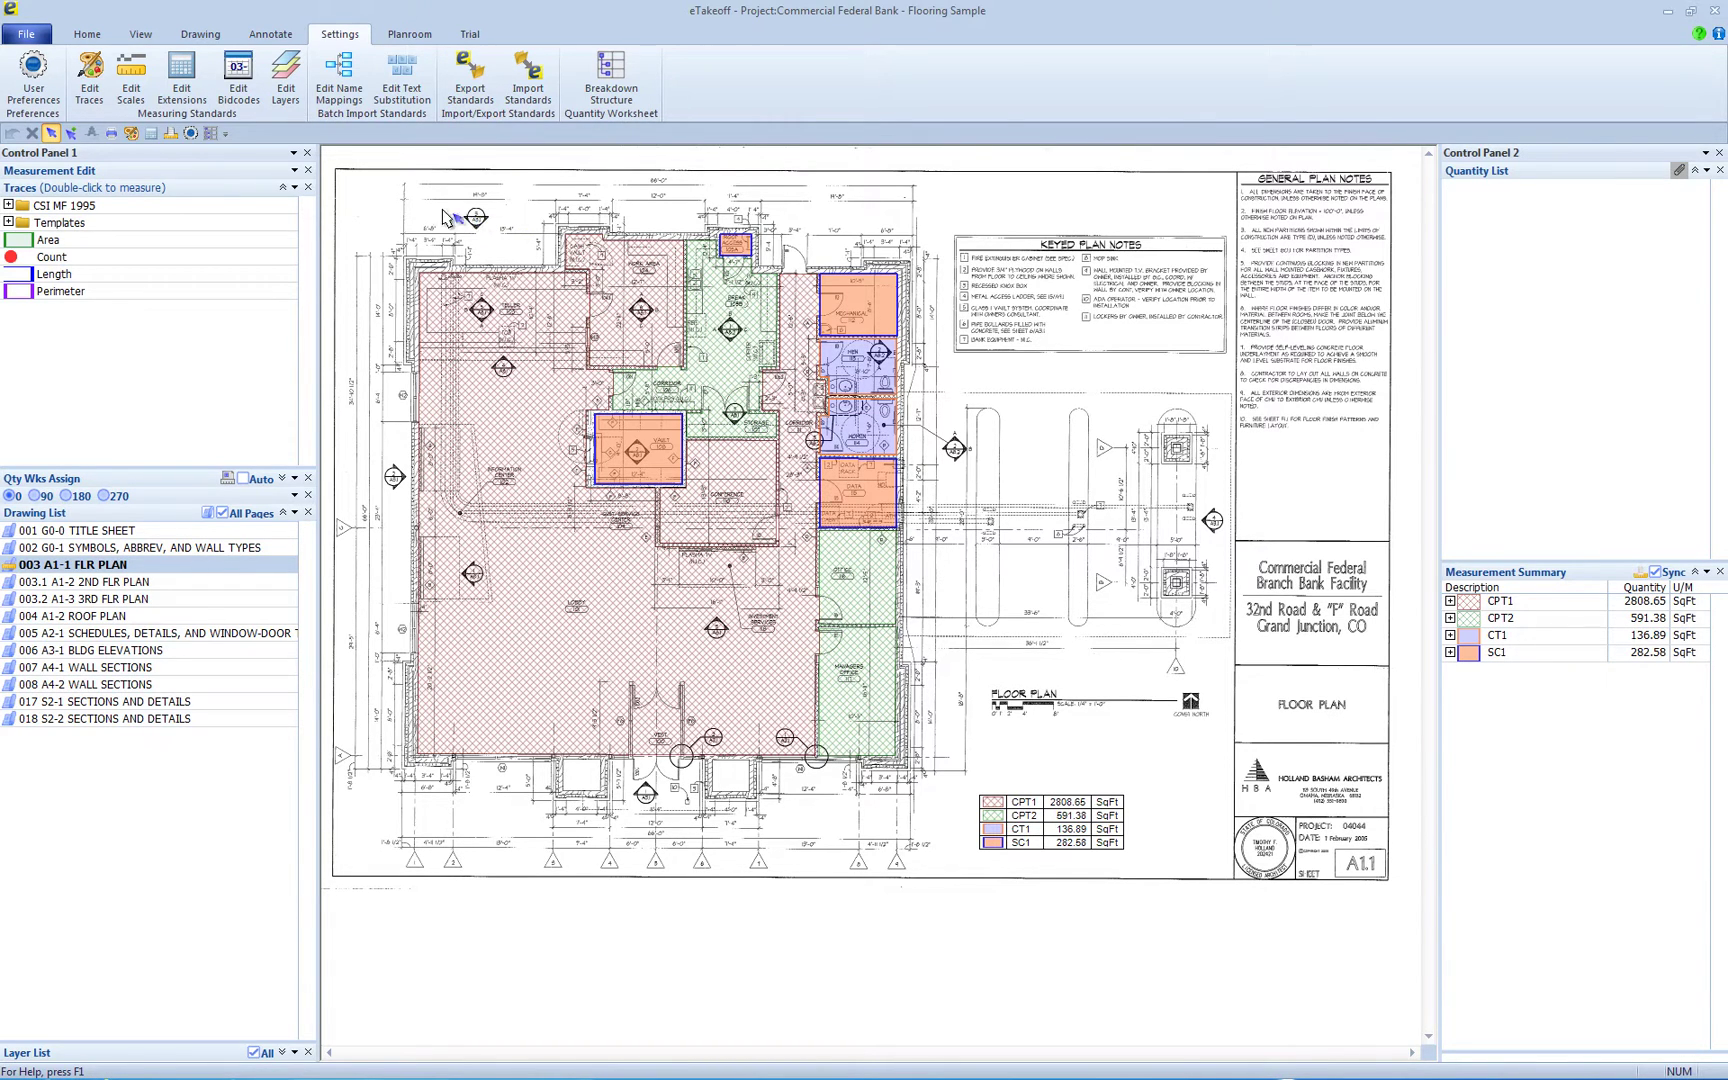
left_click(91, 79)
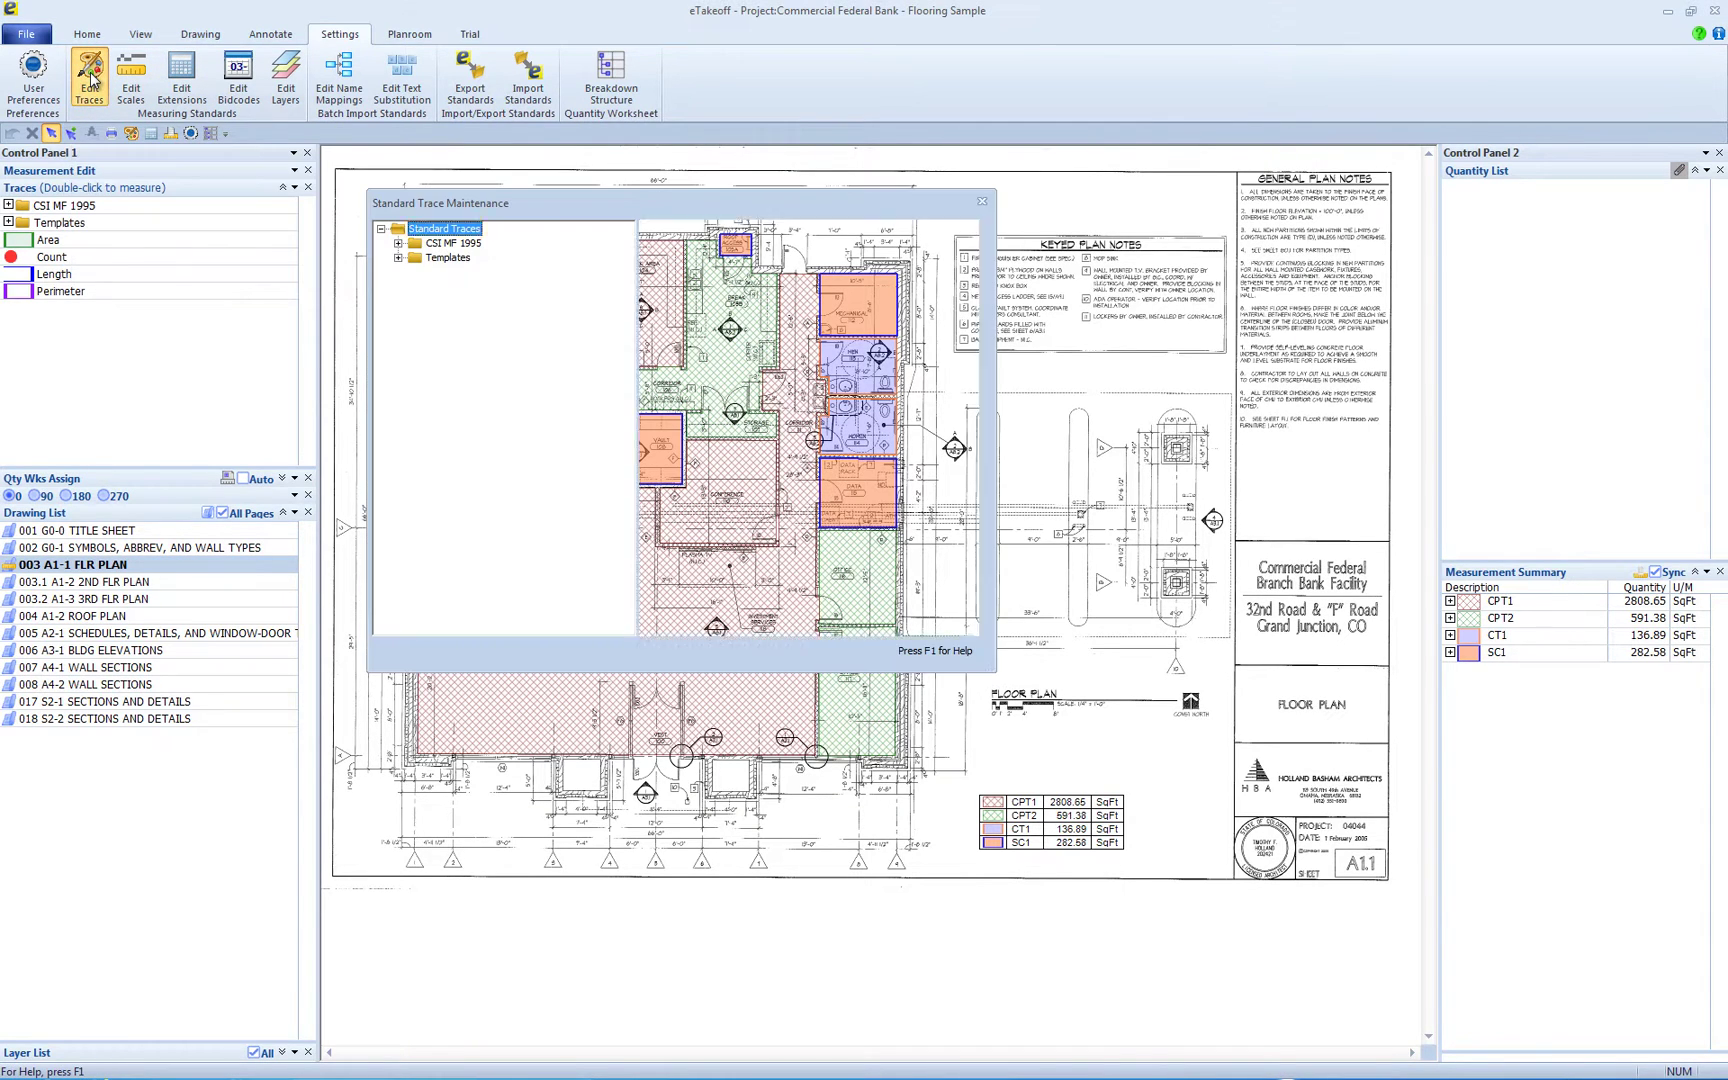
left_click(398, 259)
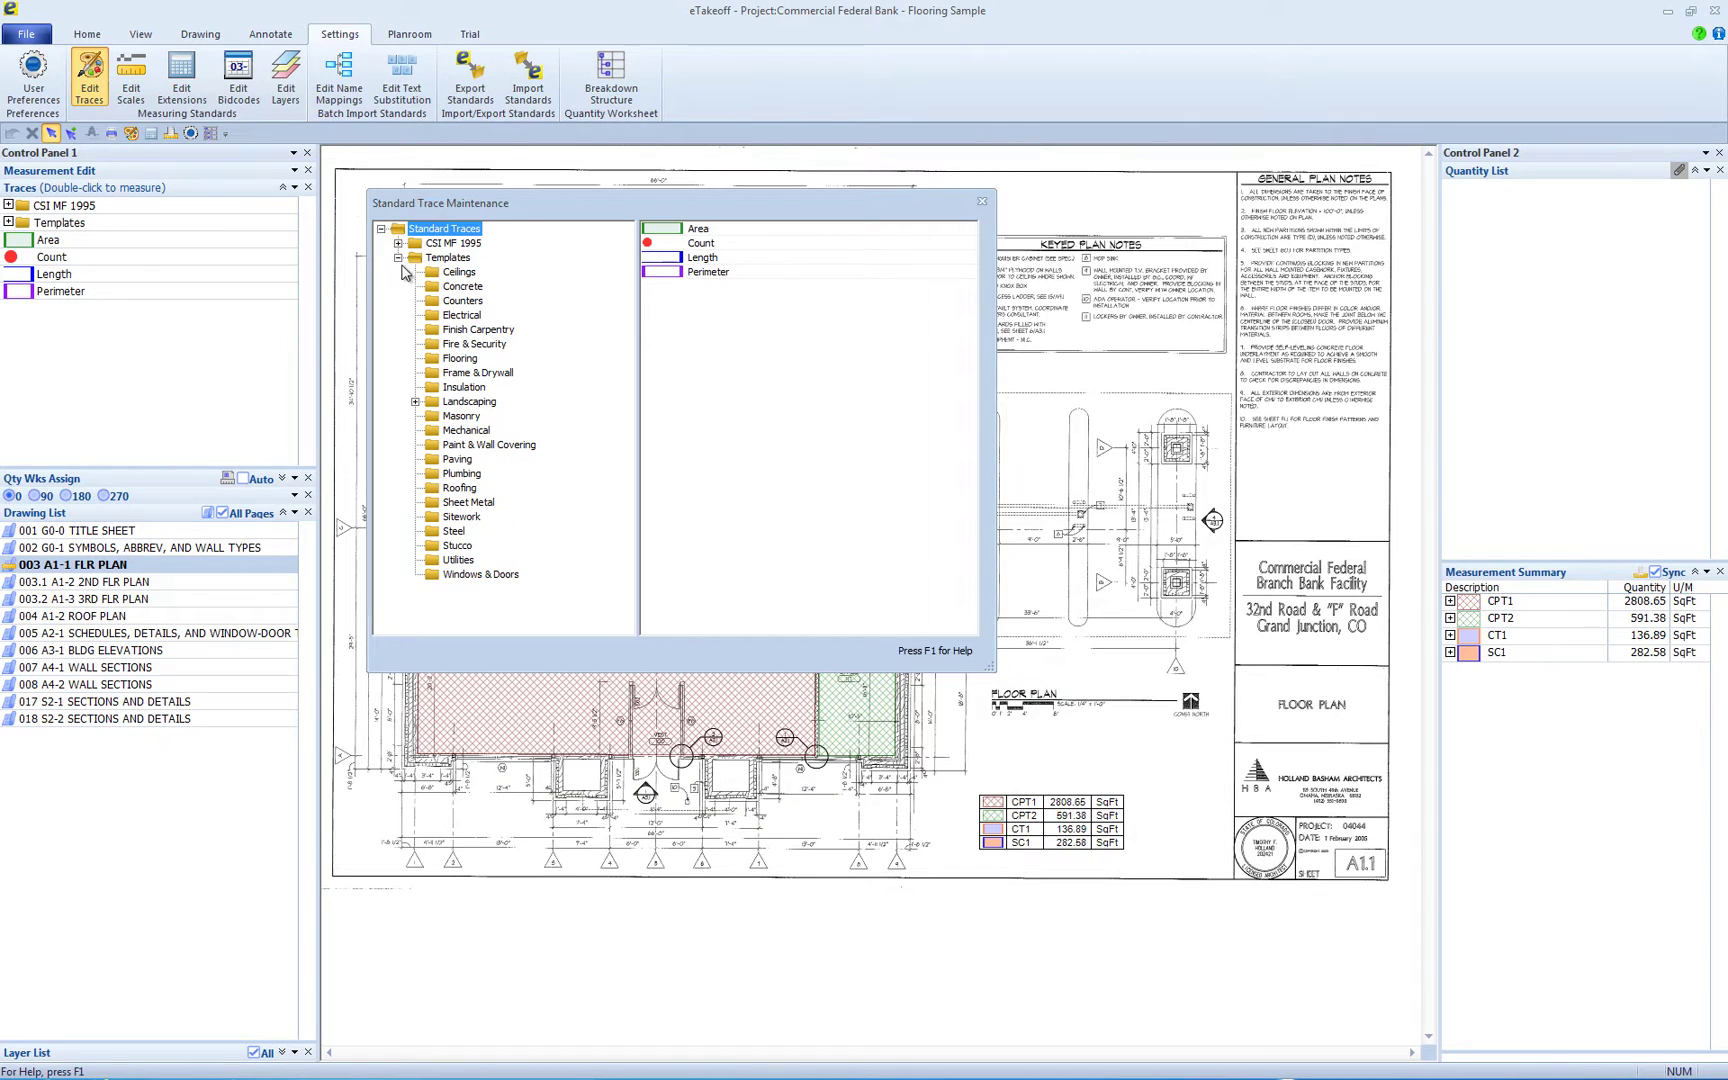
left_click(458, 360)
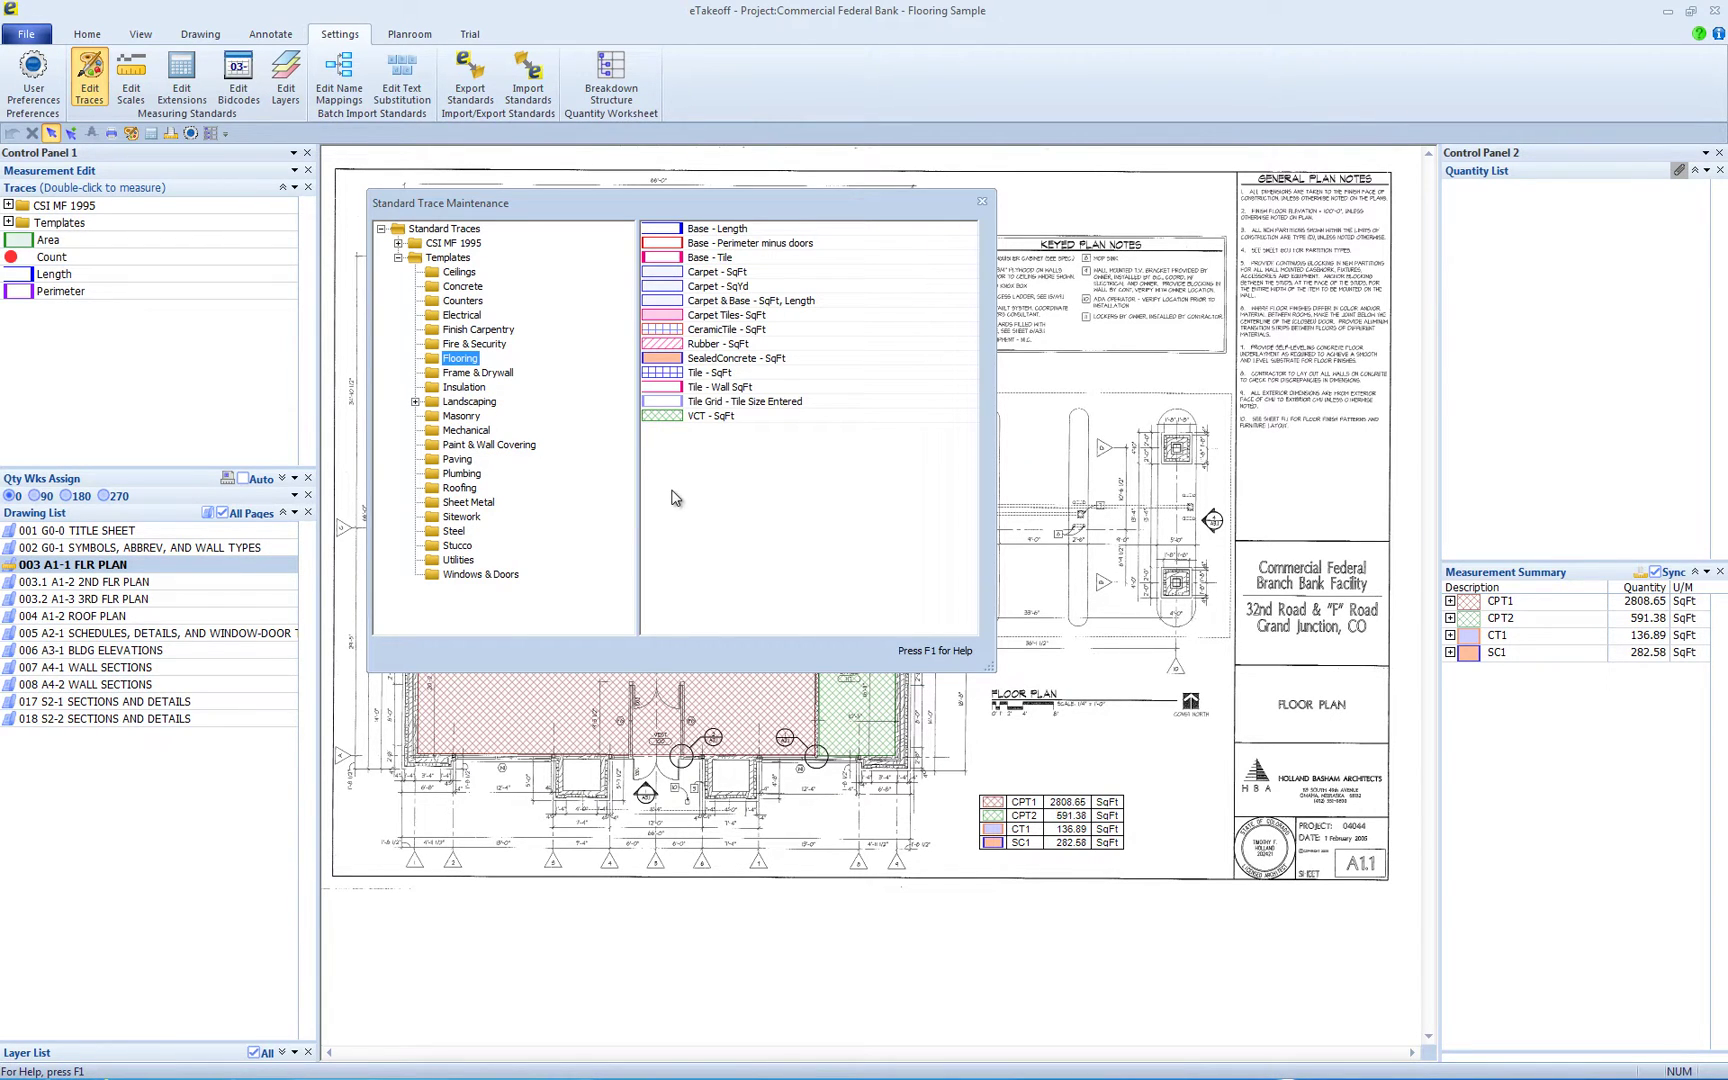
Assign bid code VCT-100 to the VCT - SqFt trace template from the bid code lookup
double_click(703, 416)
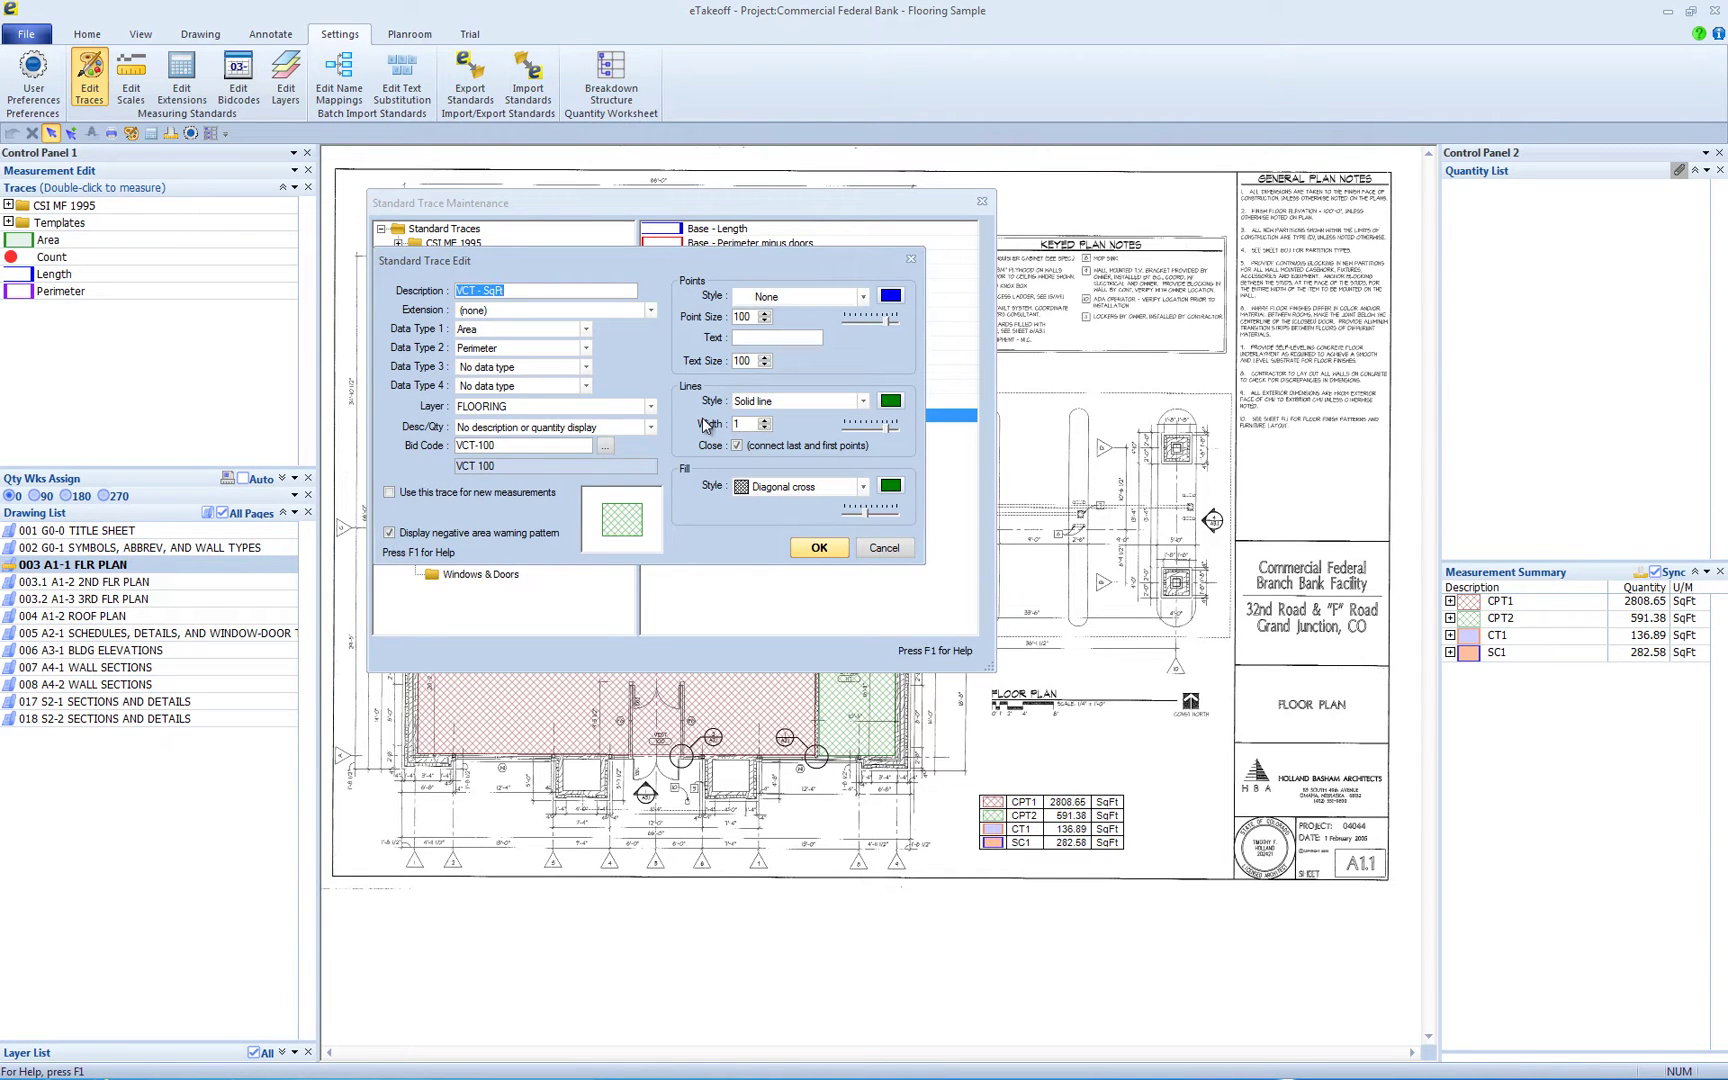
double_click(585, 445)
key("BackSpace")
left_click(606, 447)
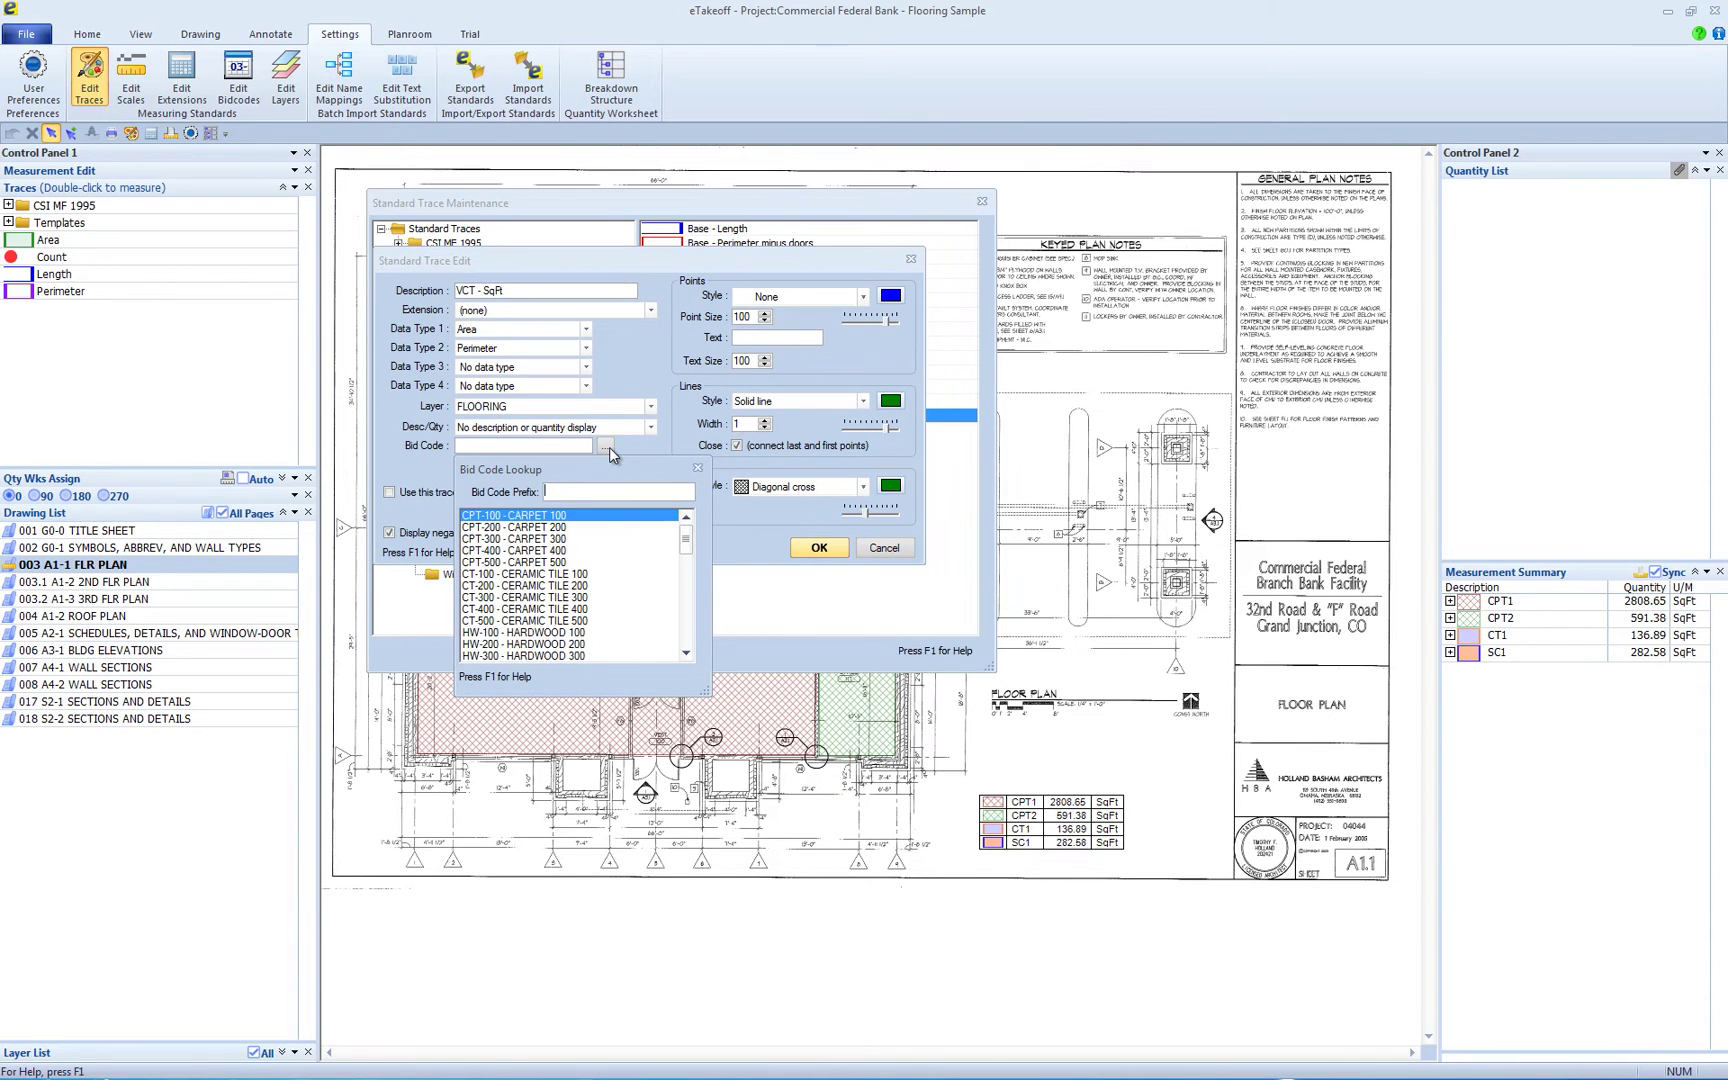
scroll(688, 540, "down", 2)
type("V")
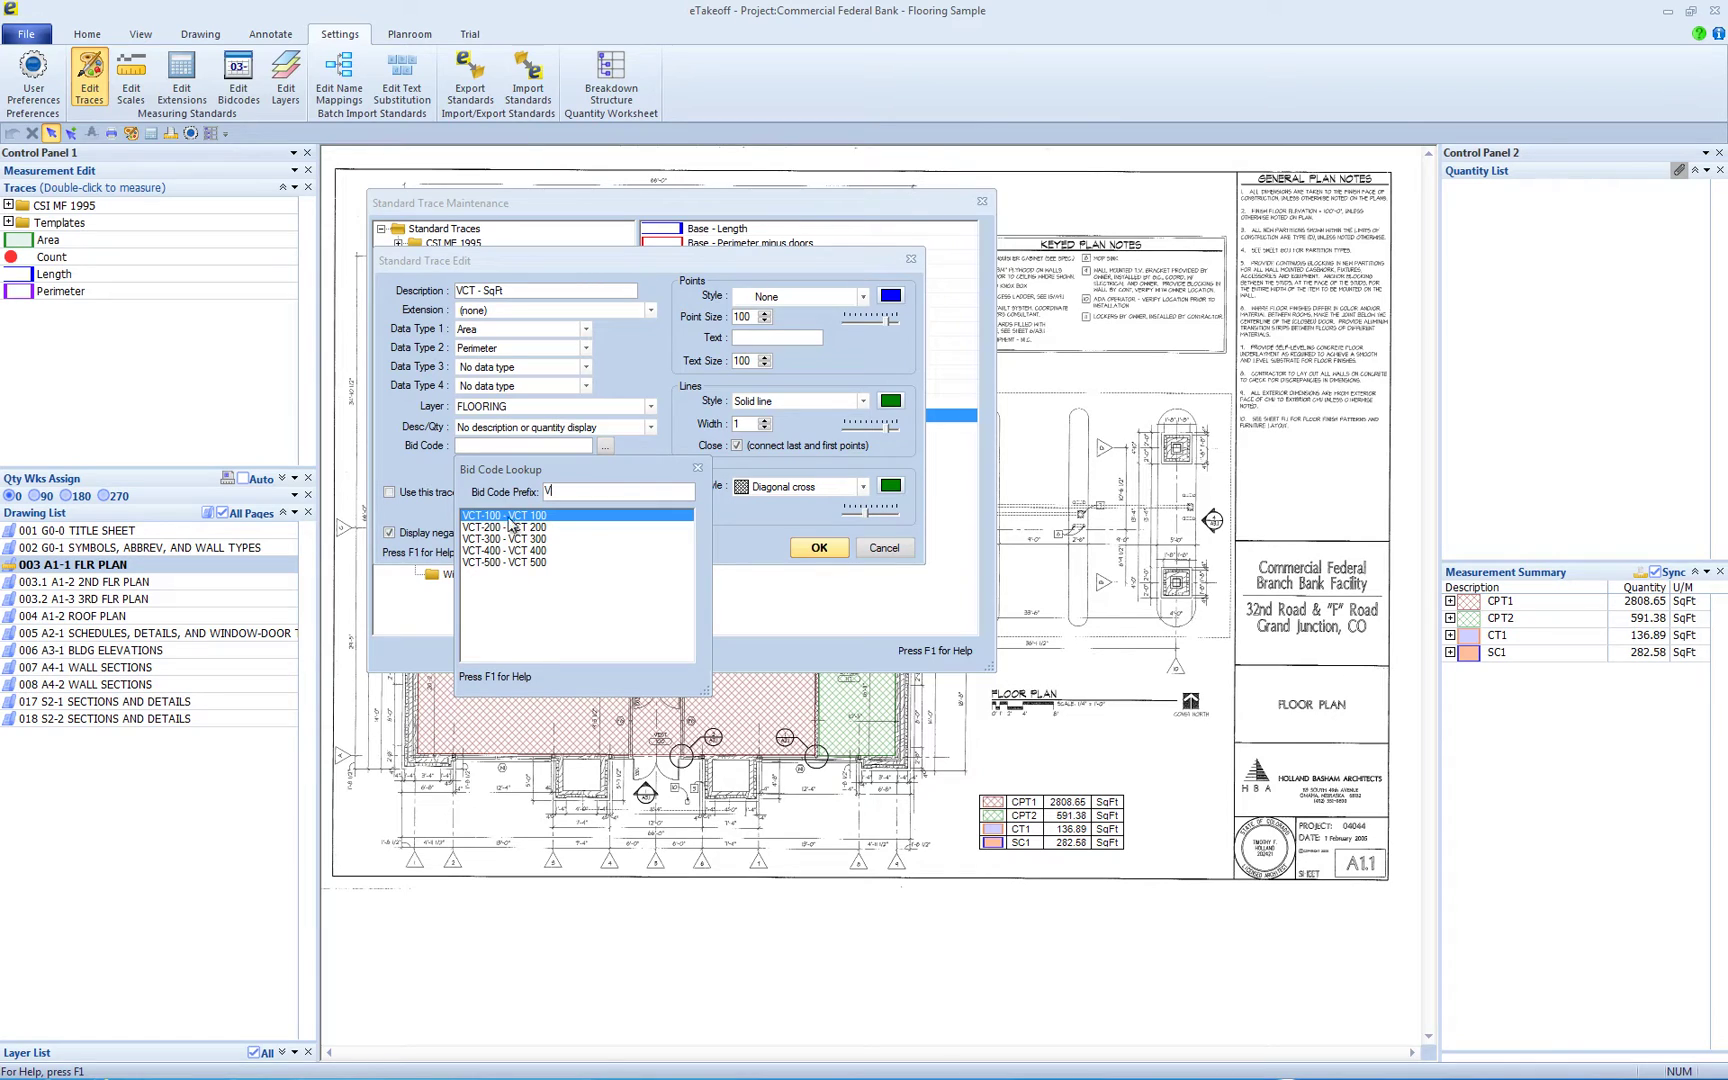
left_click(569, 490)
double_click(501, 516)
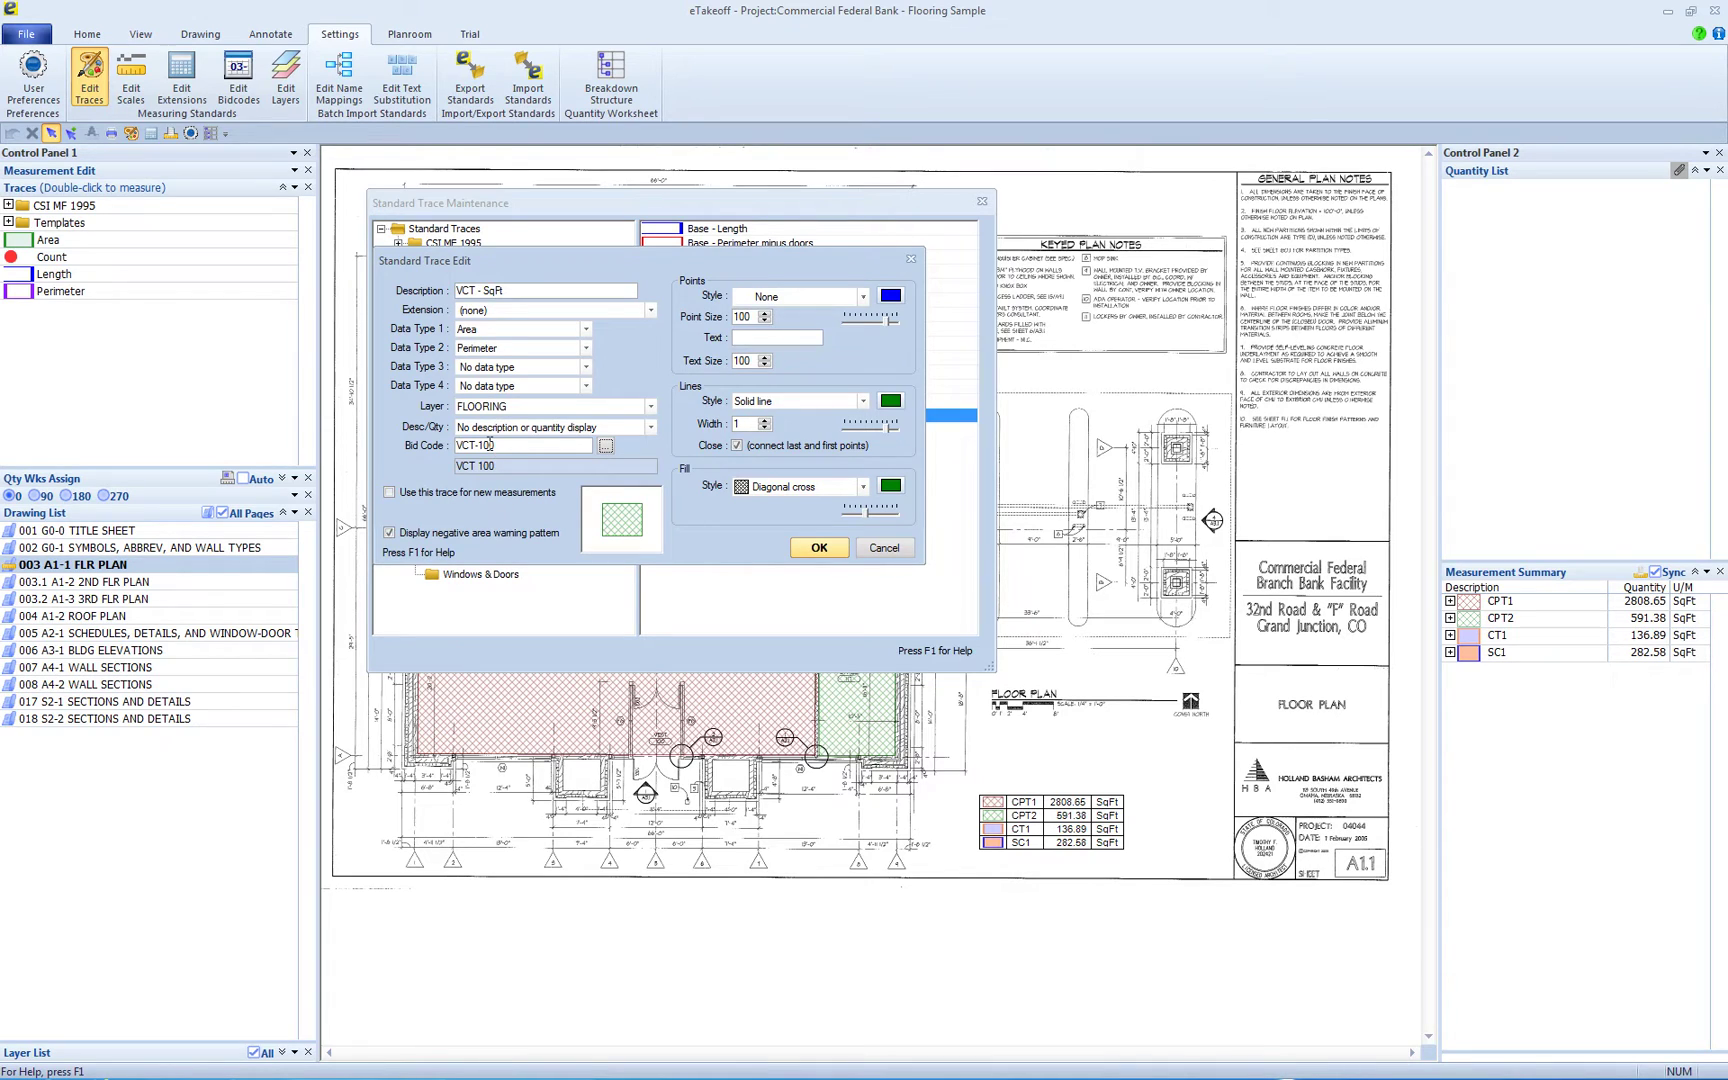
Save the trace, close Standard Trace Maintenance and scroll the Traces panel to VCT - SqFt
left_click(817, 548)
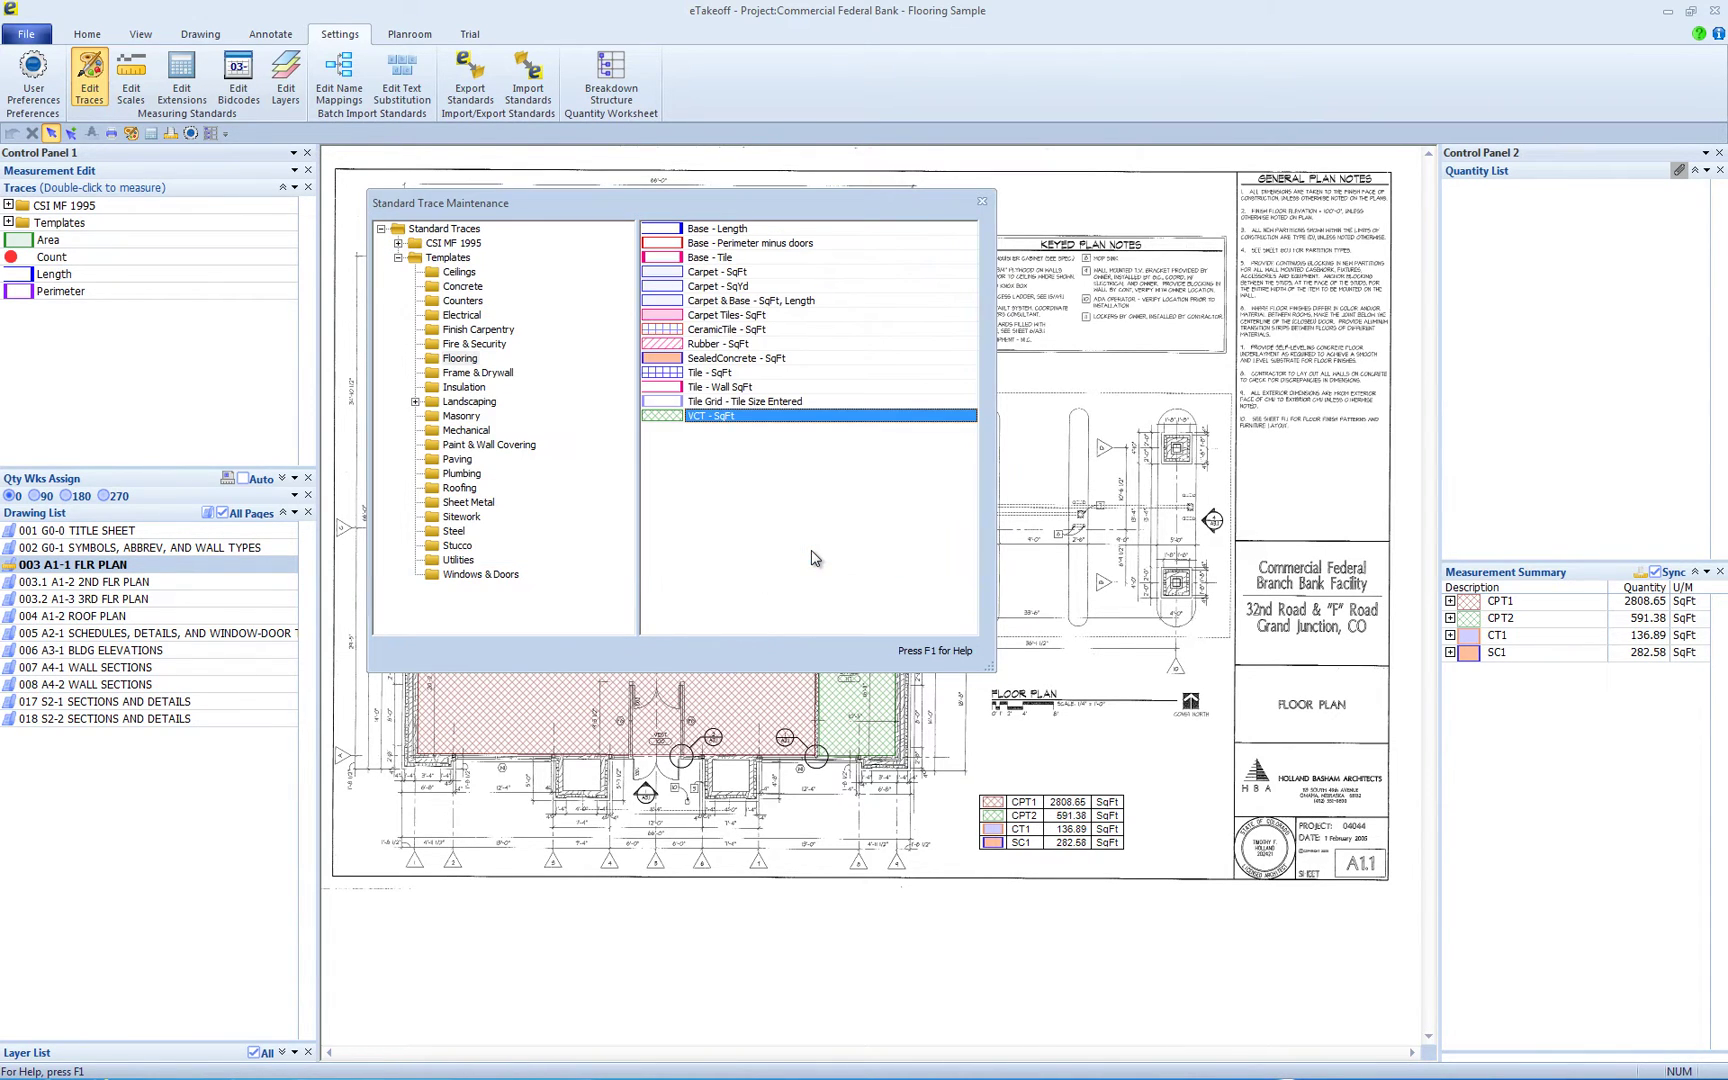
left_click(982, 203)
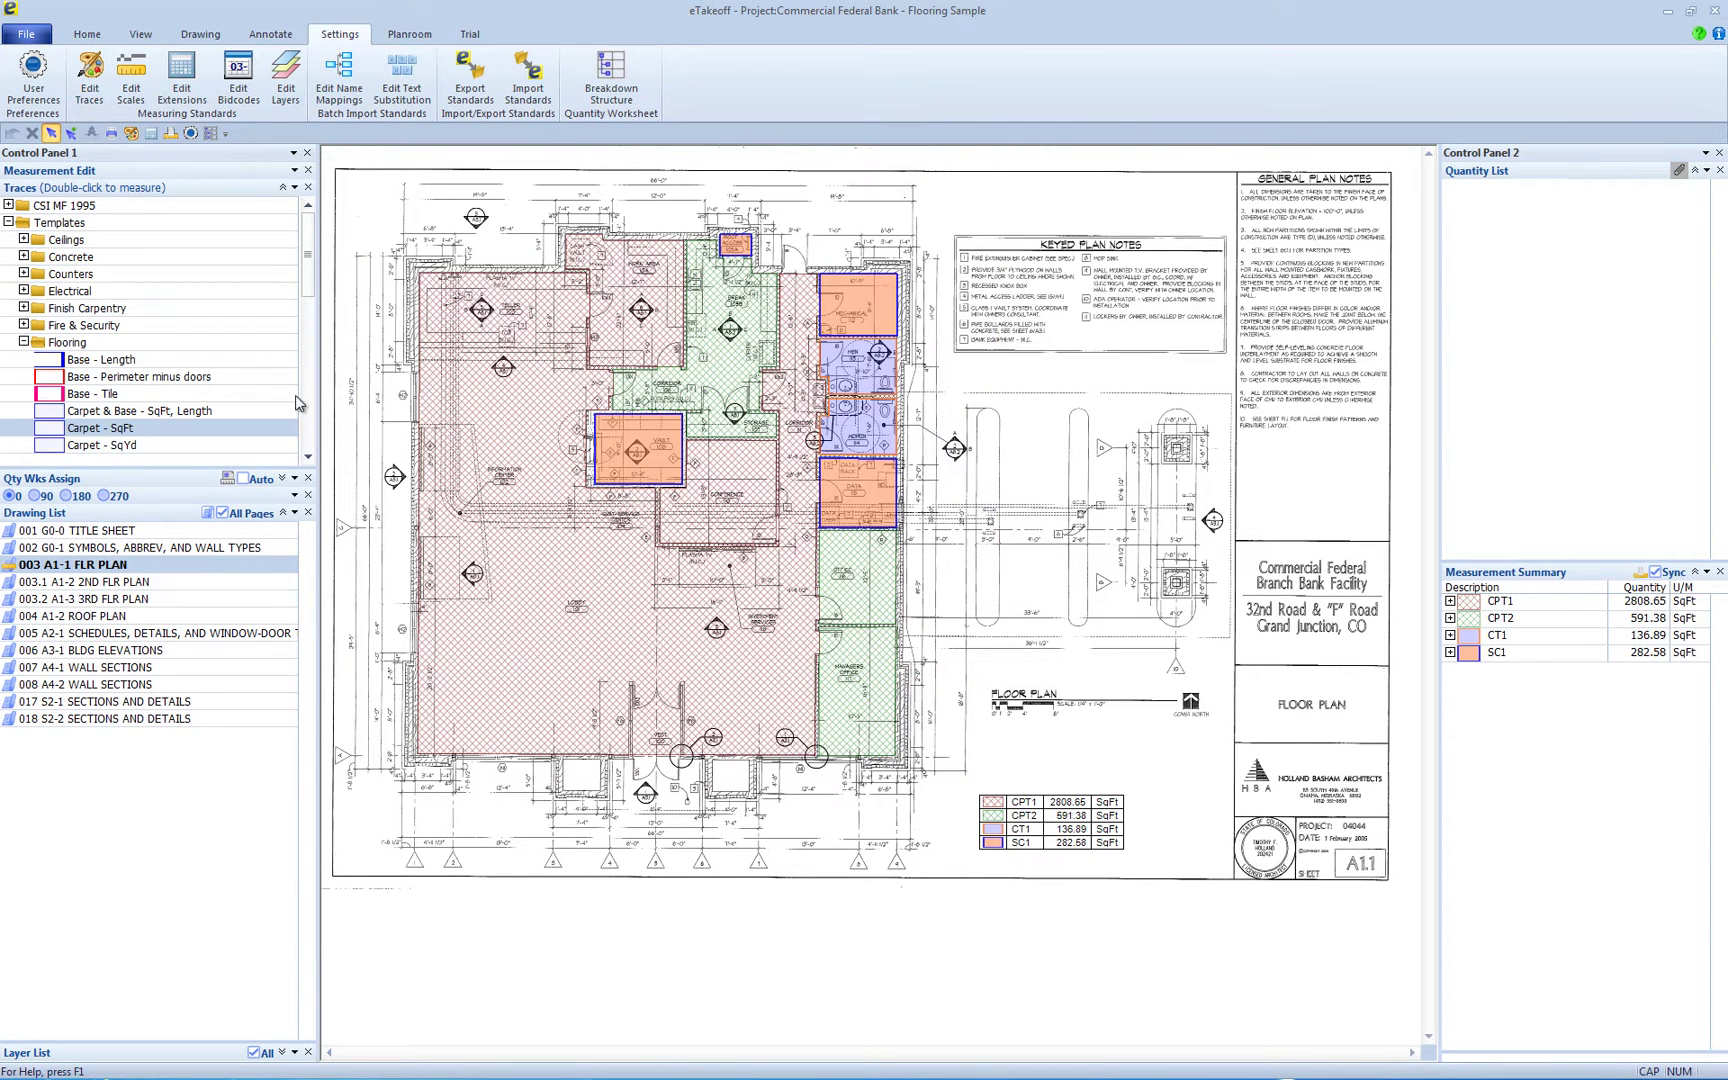
left_click_drag(304, 276, 302, 346)
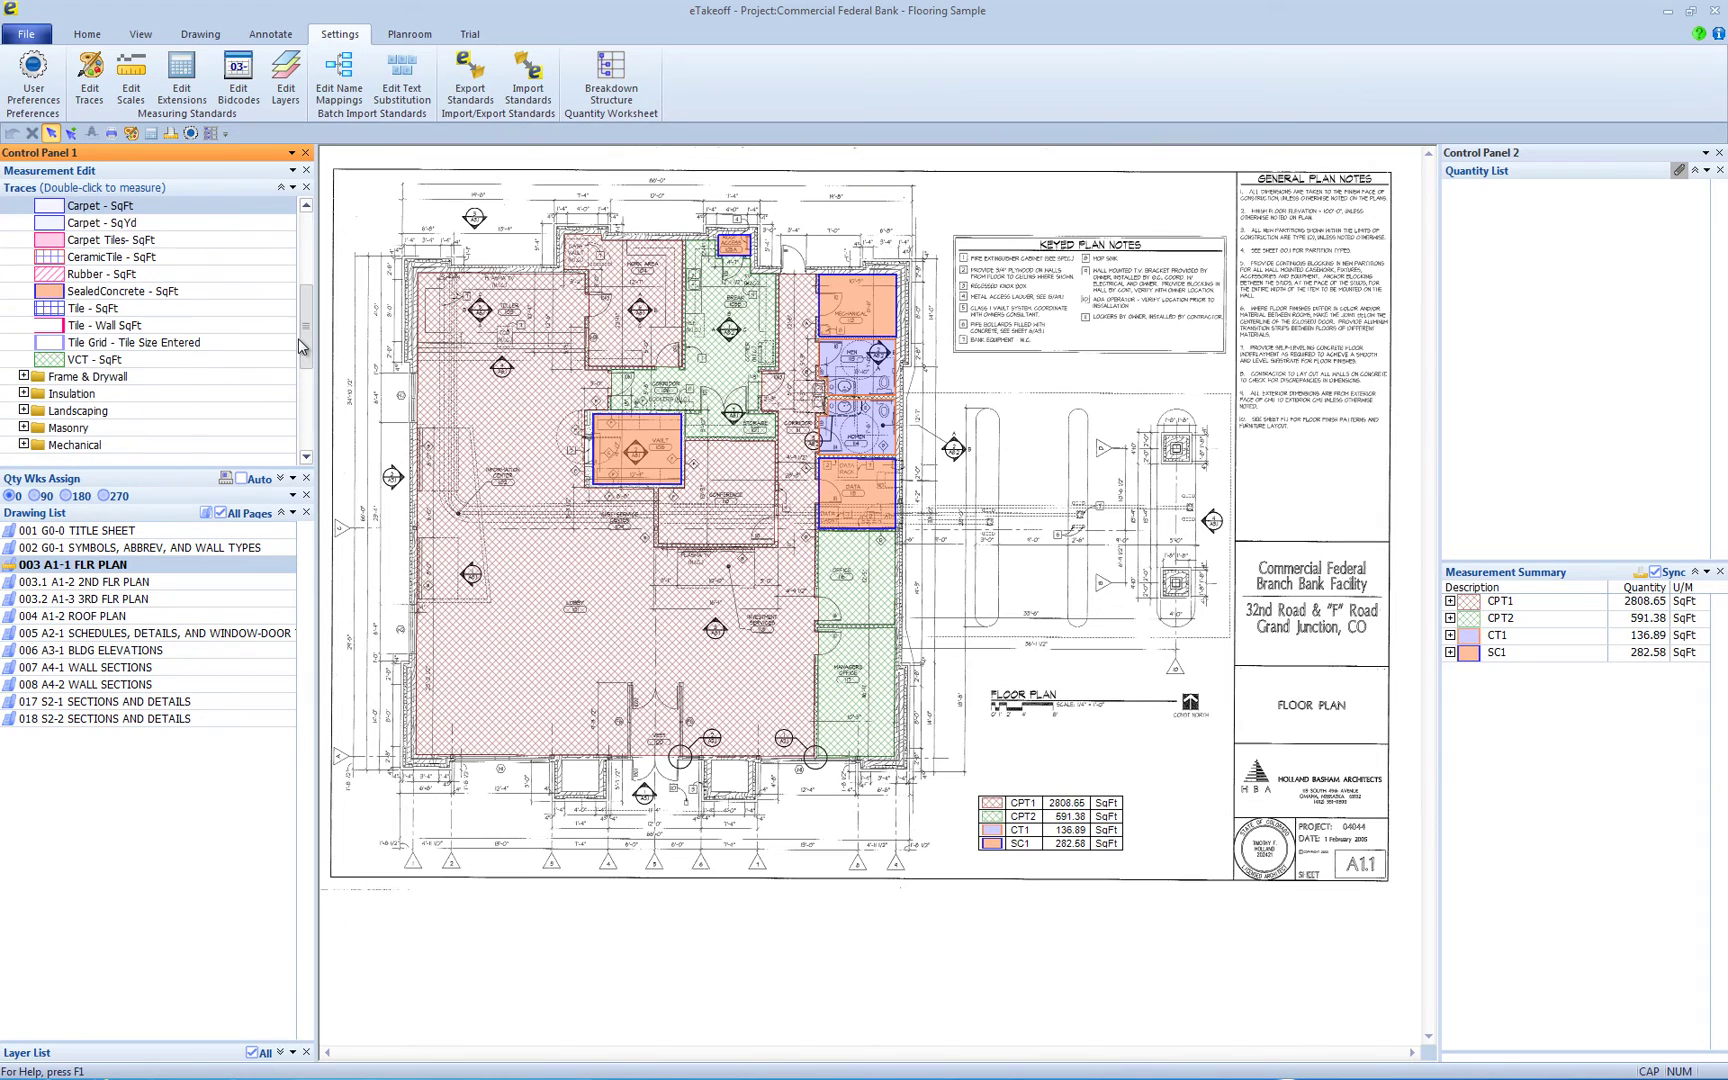
Open the Measurement List and insert a Bid Code > Code column before Trace, showing SC-100
left_click(82, 362)
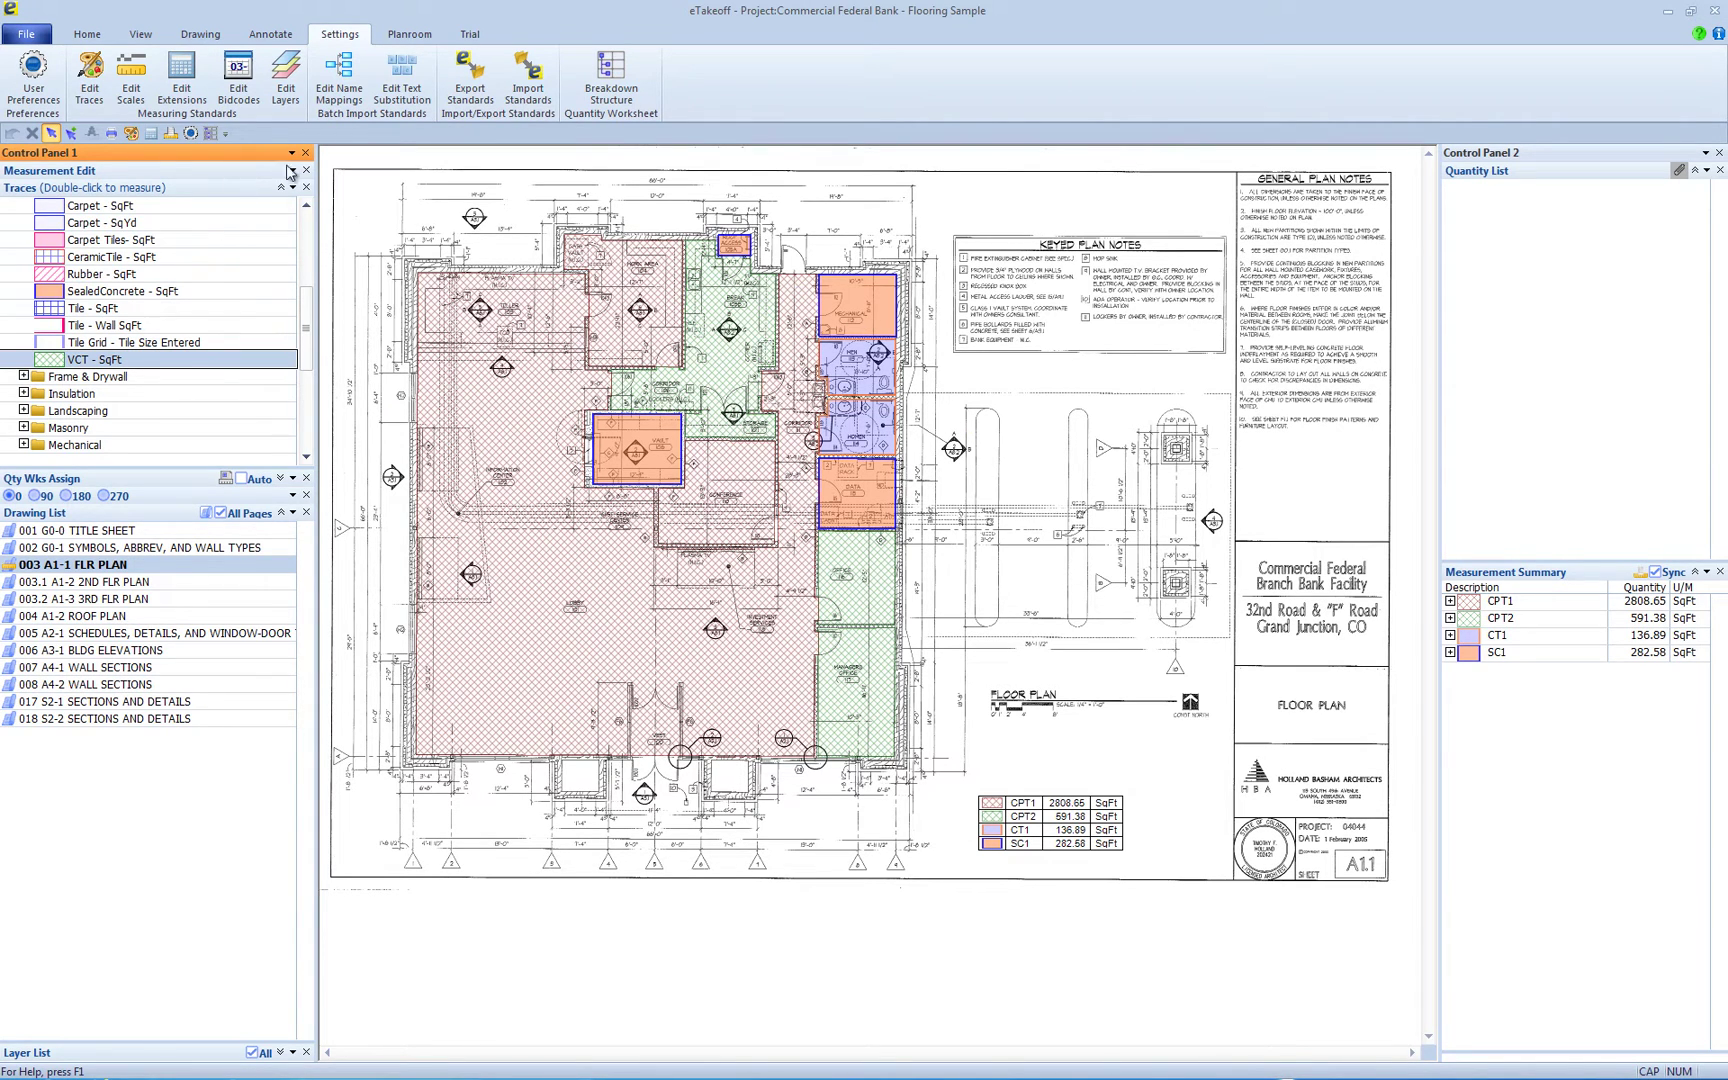
left_click(140, 34)
left_click(186, 78)
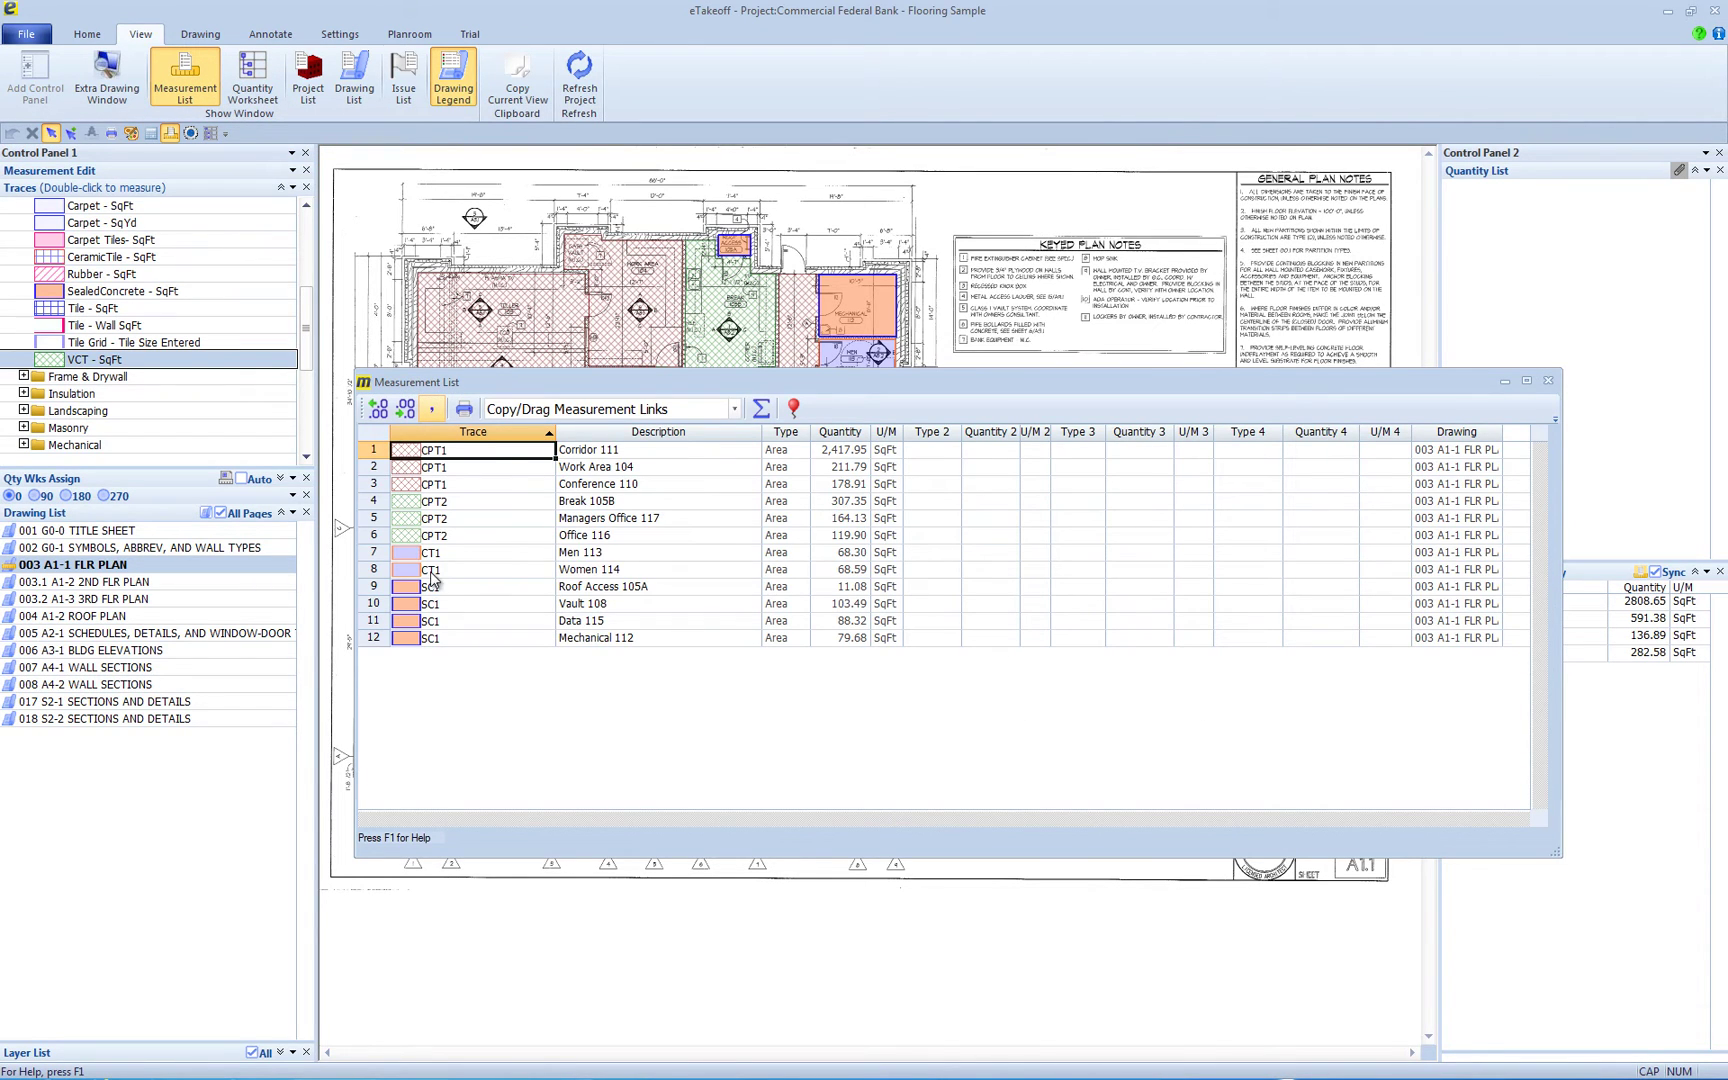
right_click(471, 438)
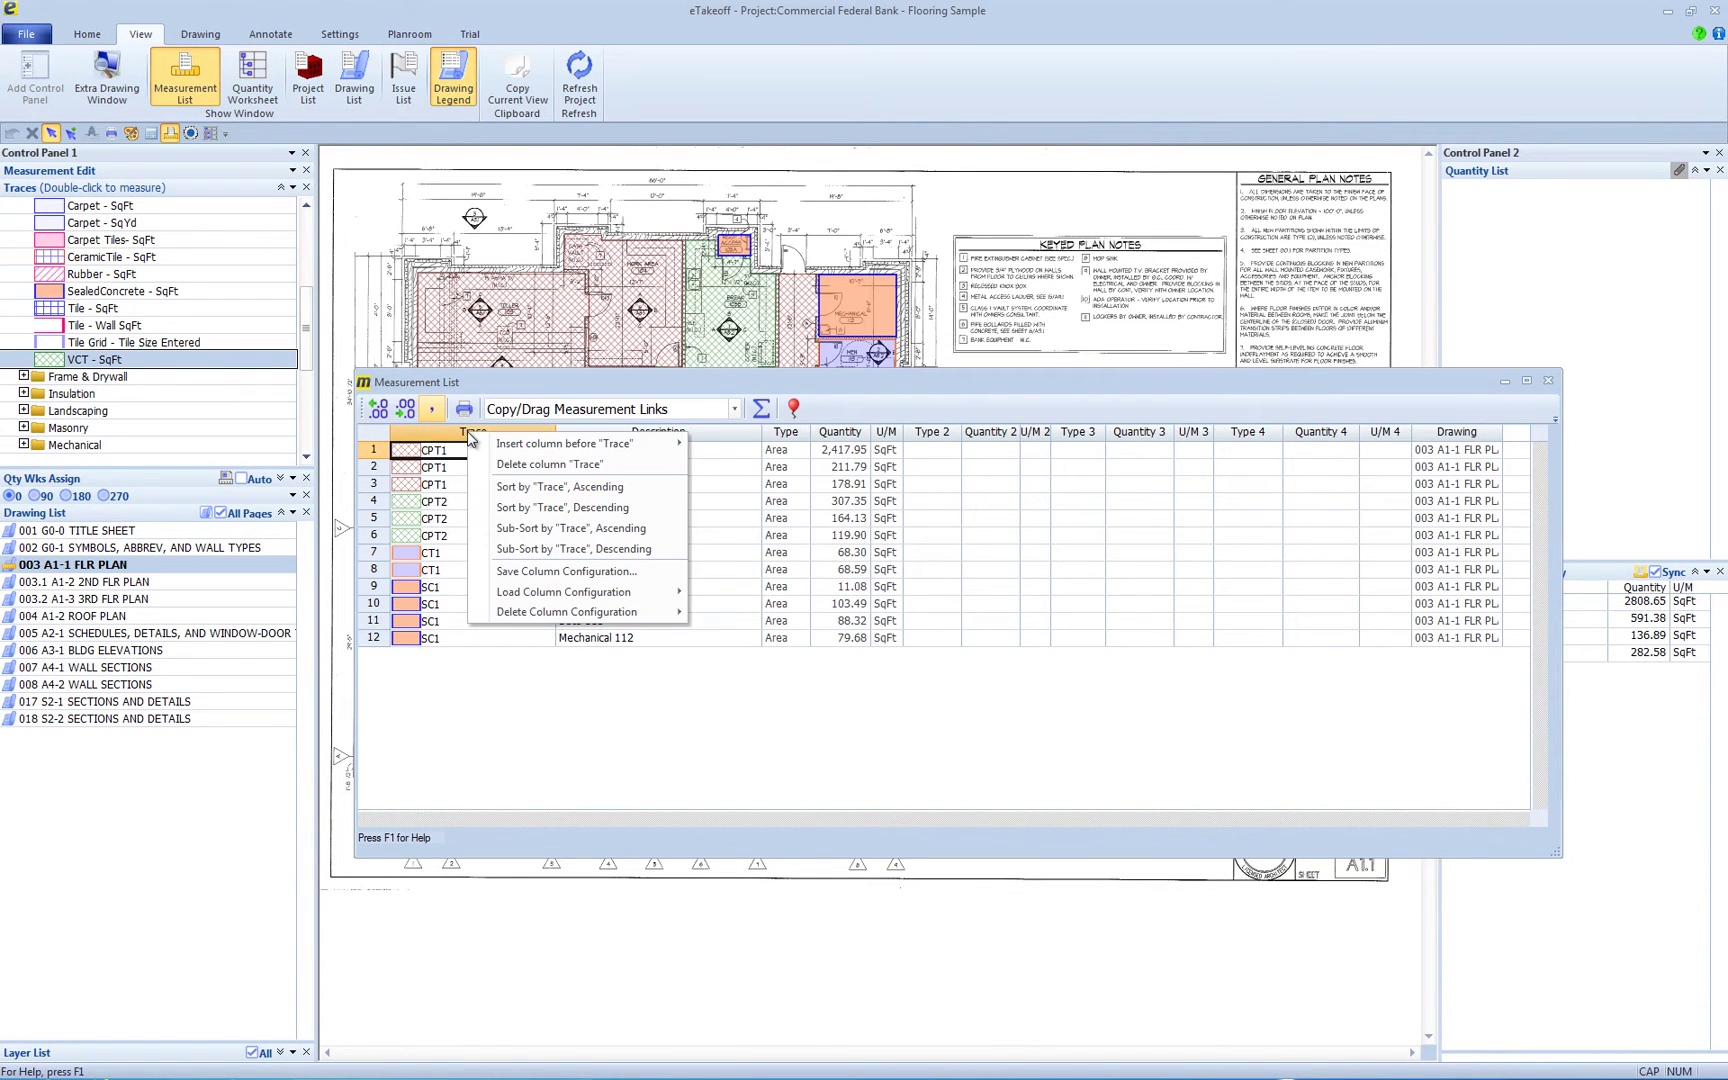
mouse_move(518, 452)
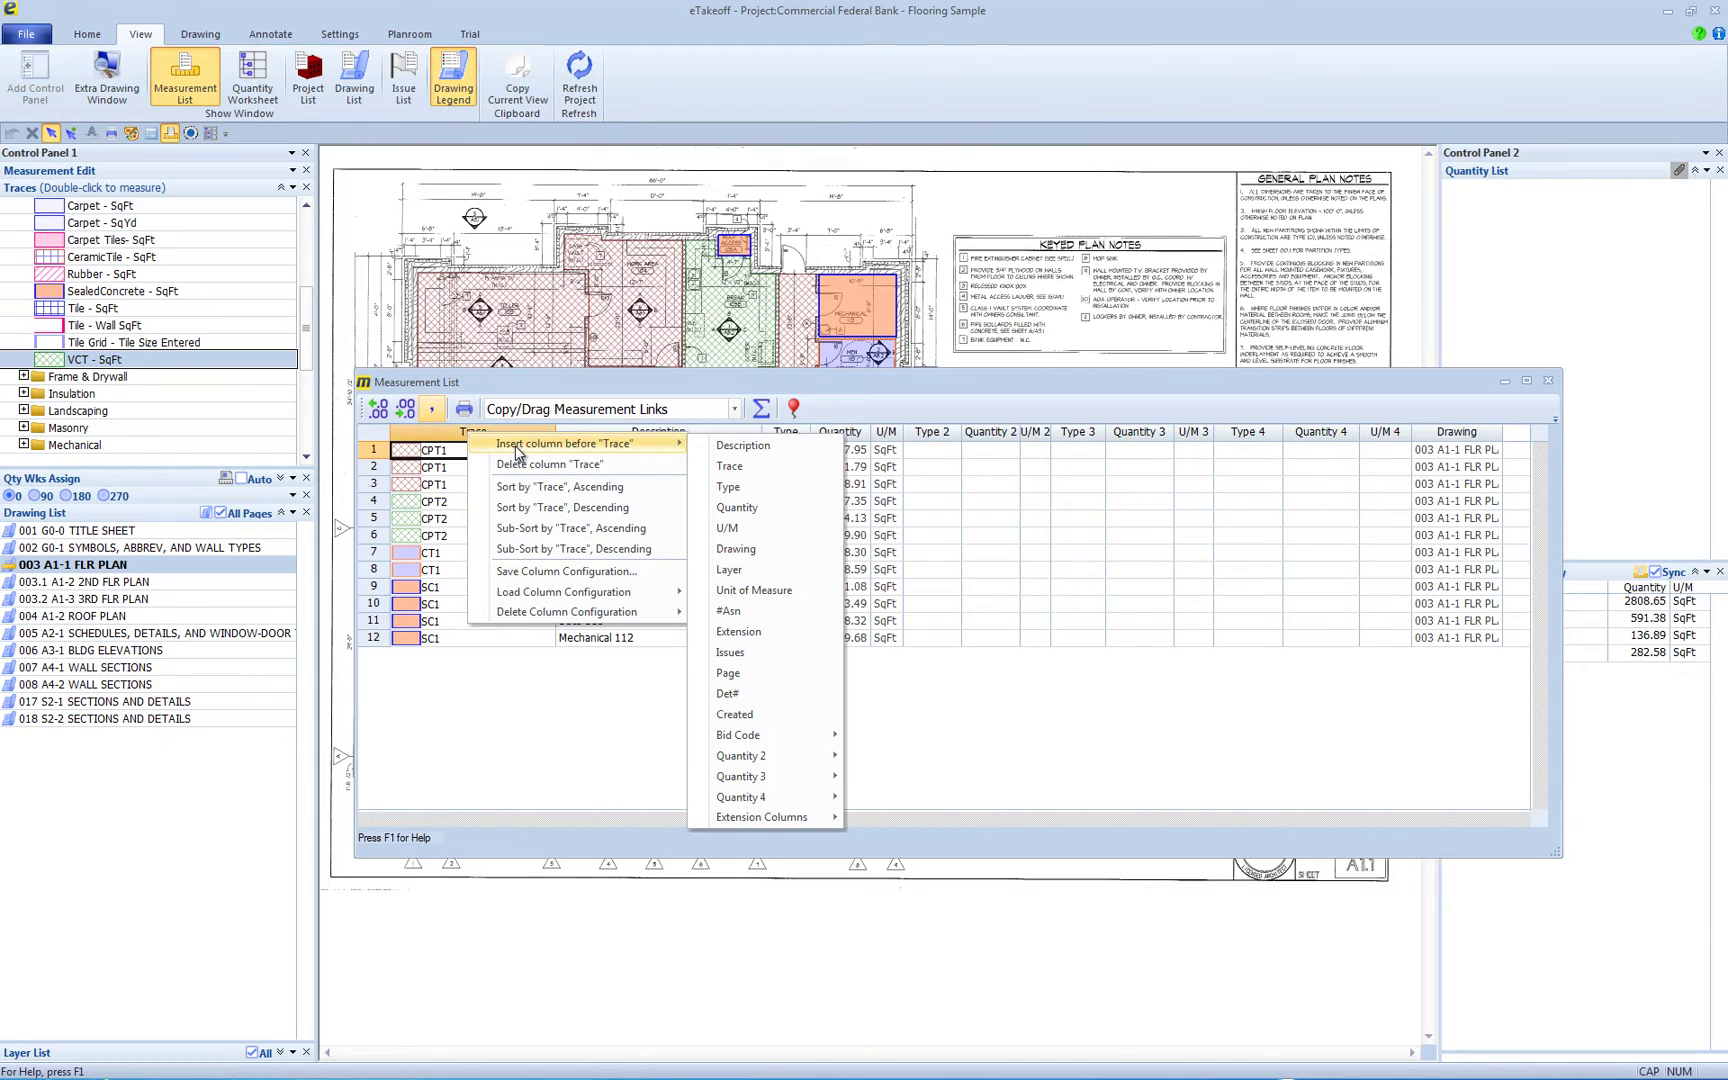
mouse_move(783, 738)
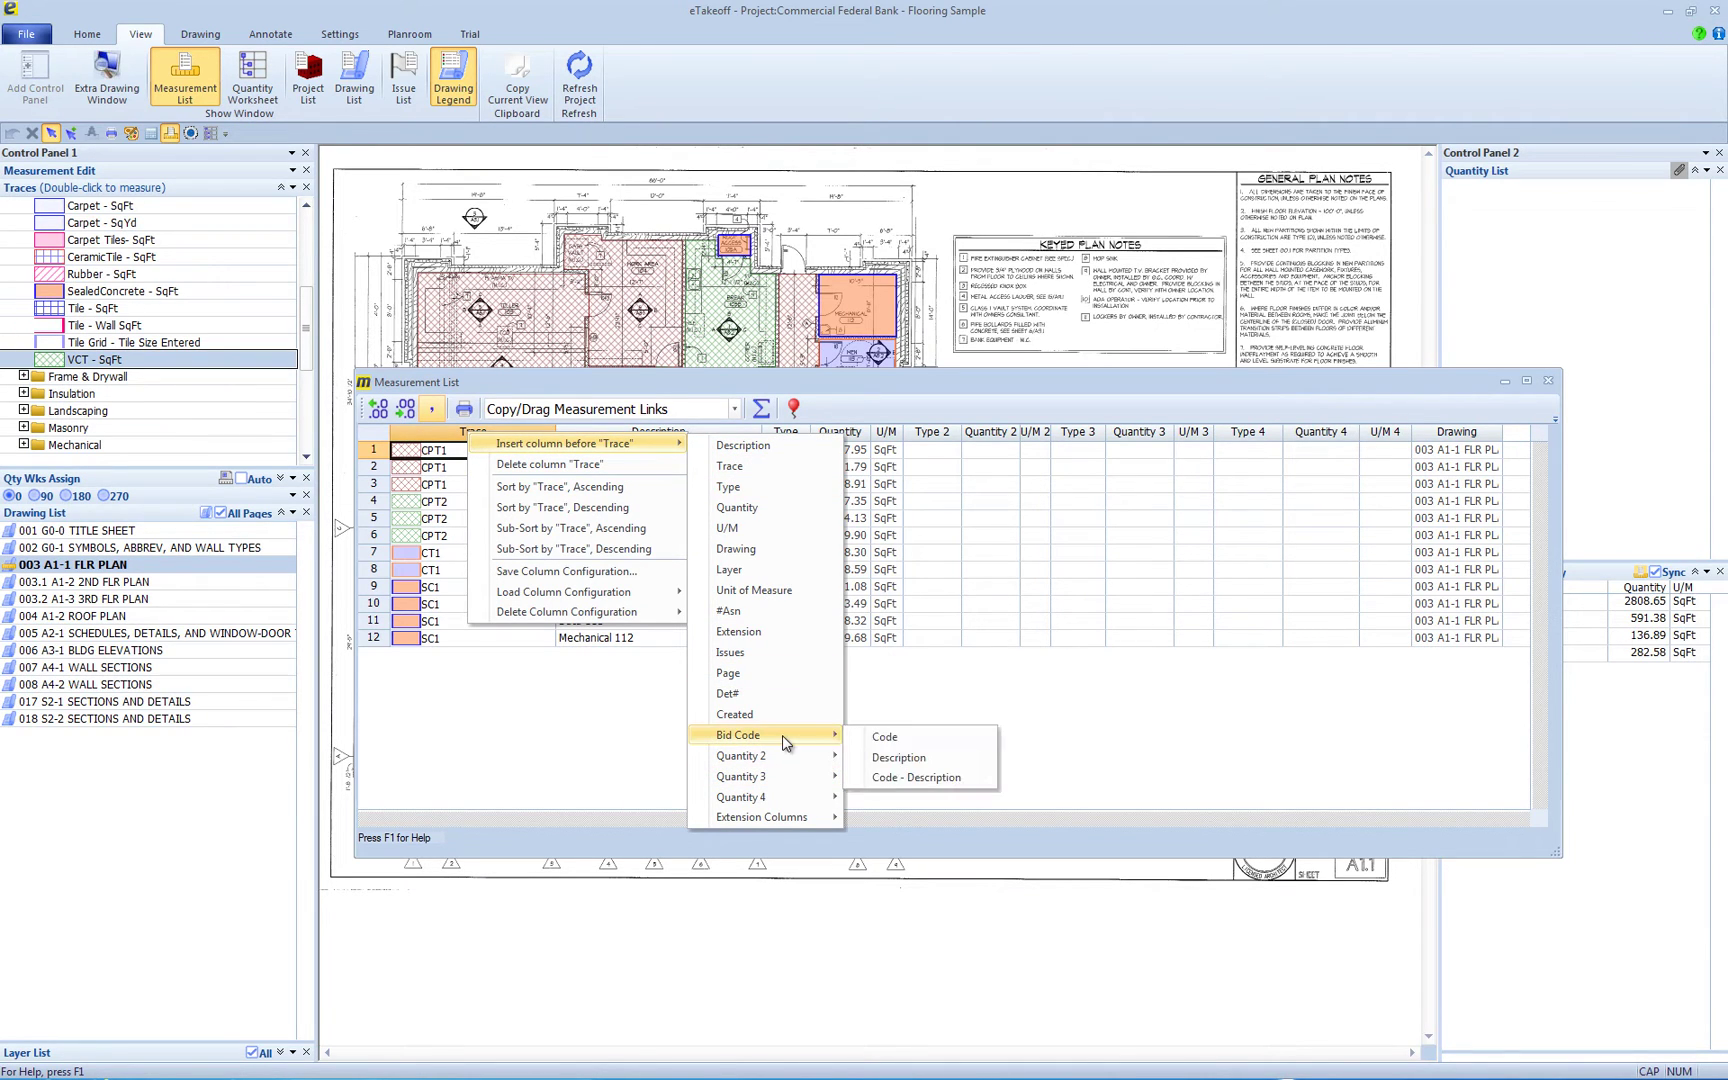
left_click(910, 738)
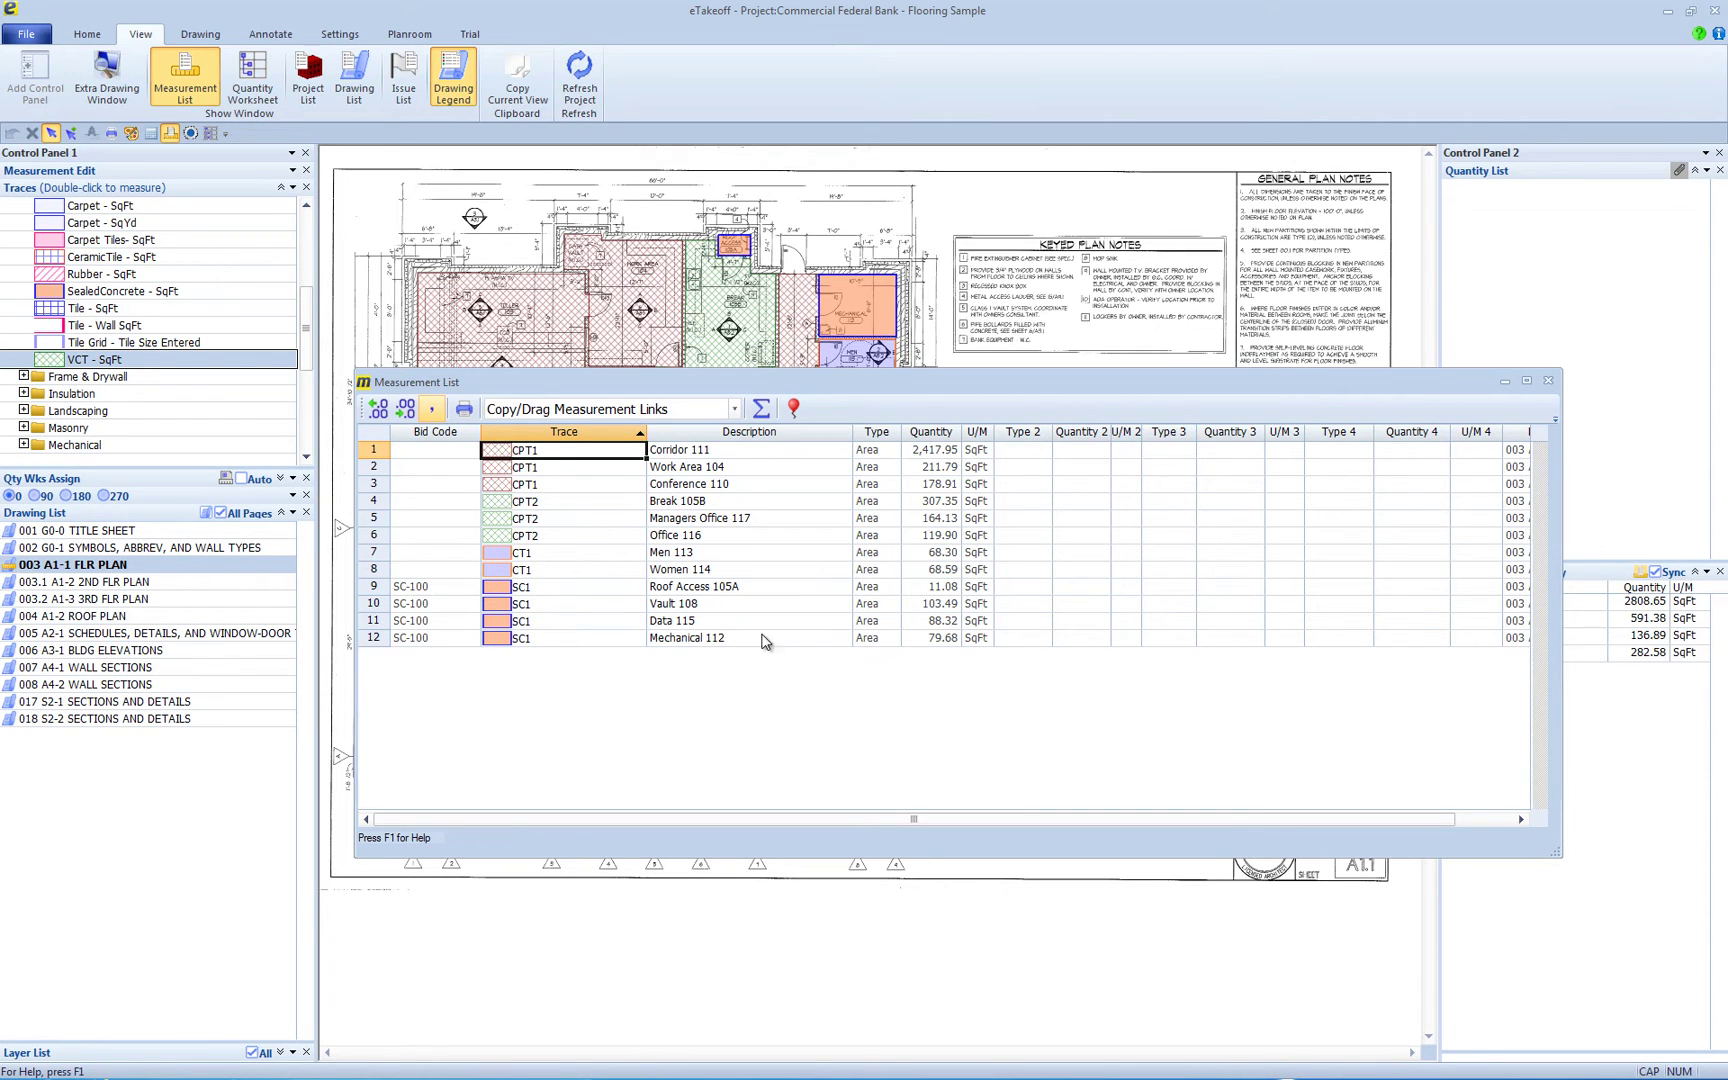
Close the Measurement List, open the Quantity Worksheet, expand Flooring > Carpet and select CPT1
left_click(1548, 381)
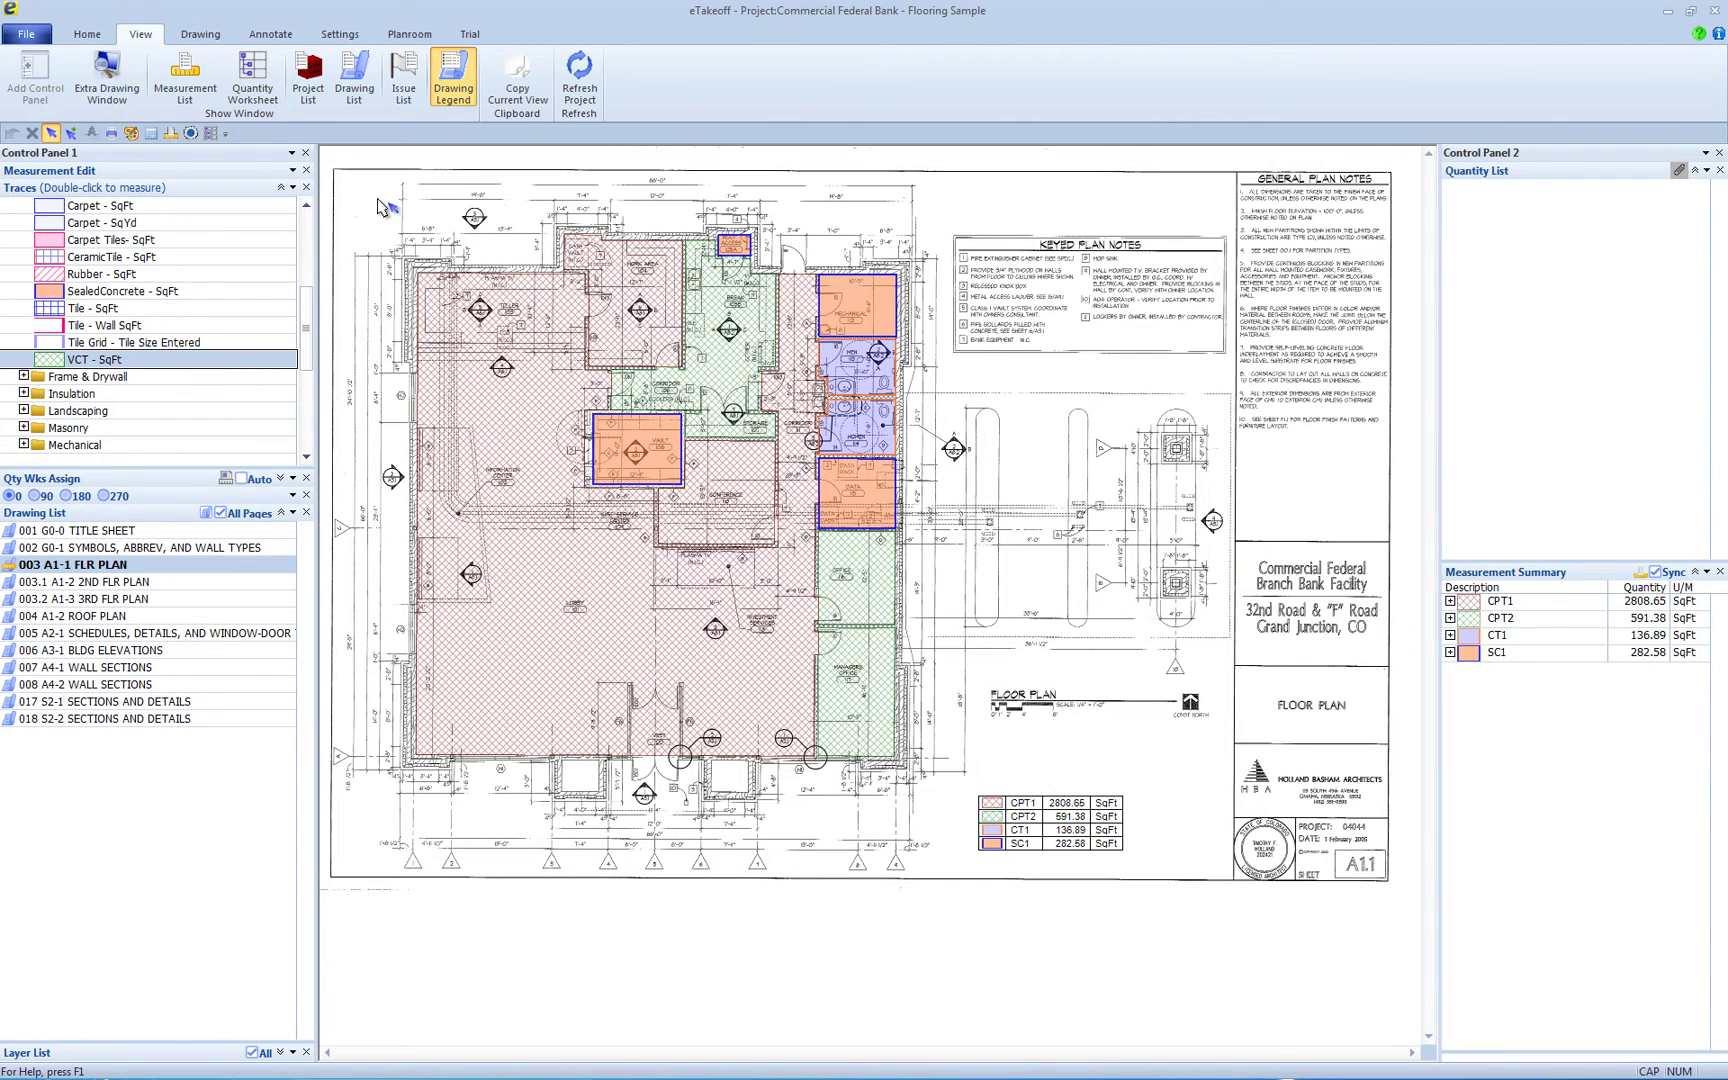
left_click(90, 37)
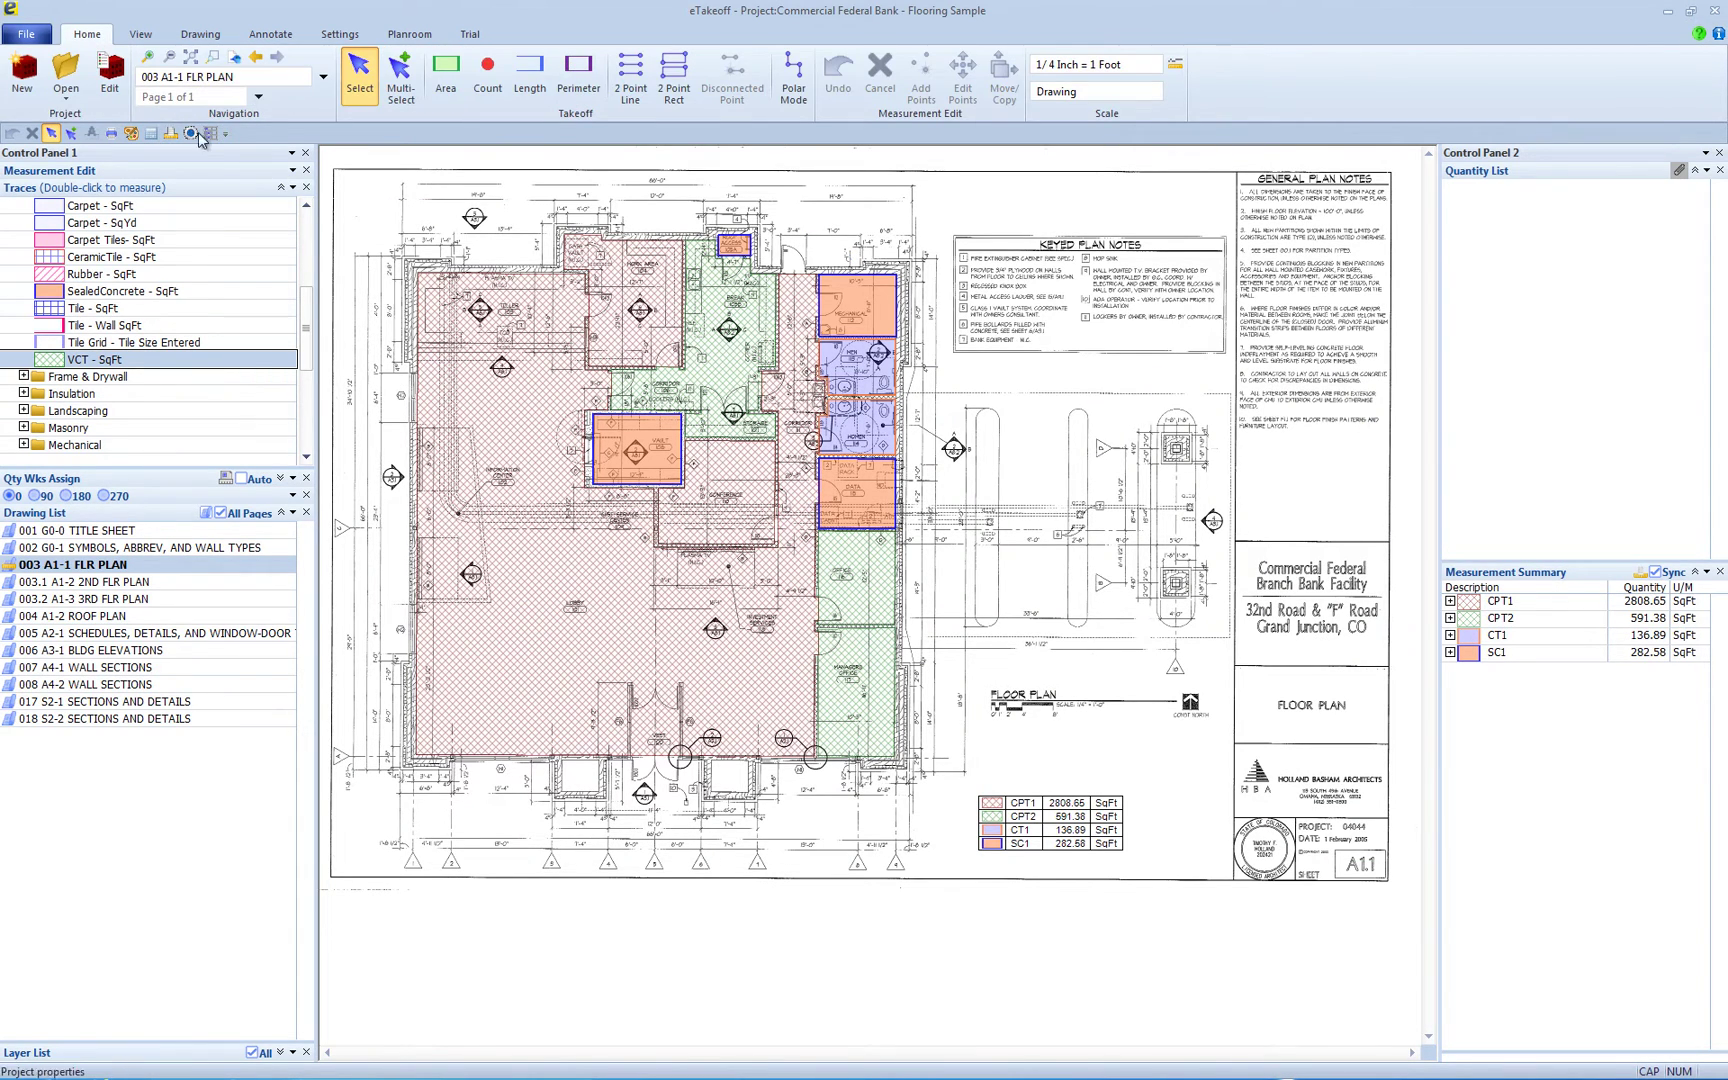
left_click(140, 37)
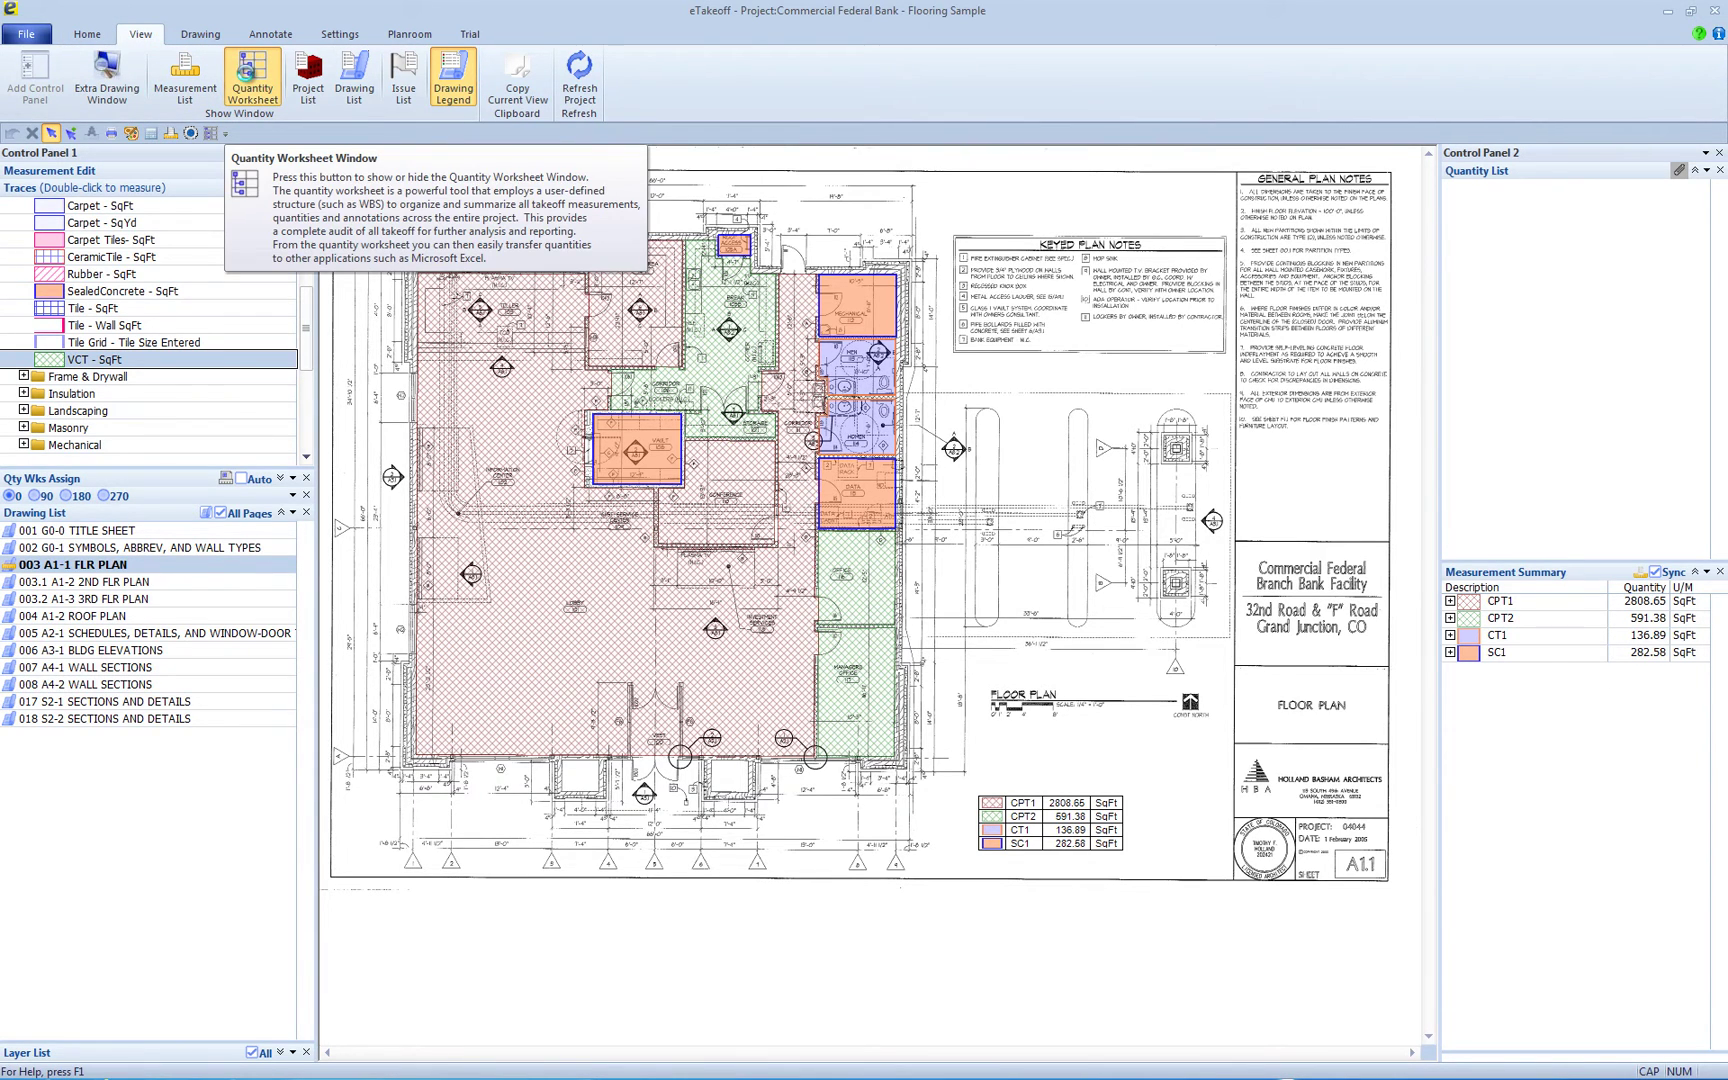
left_click(247, 78)
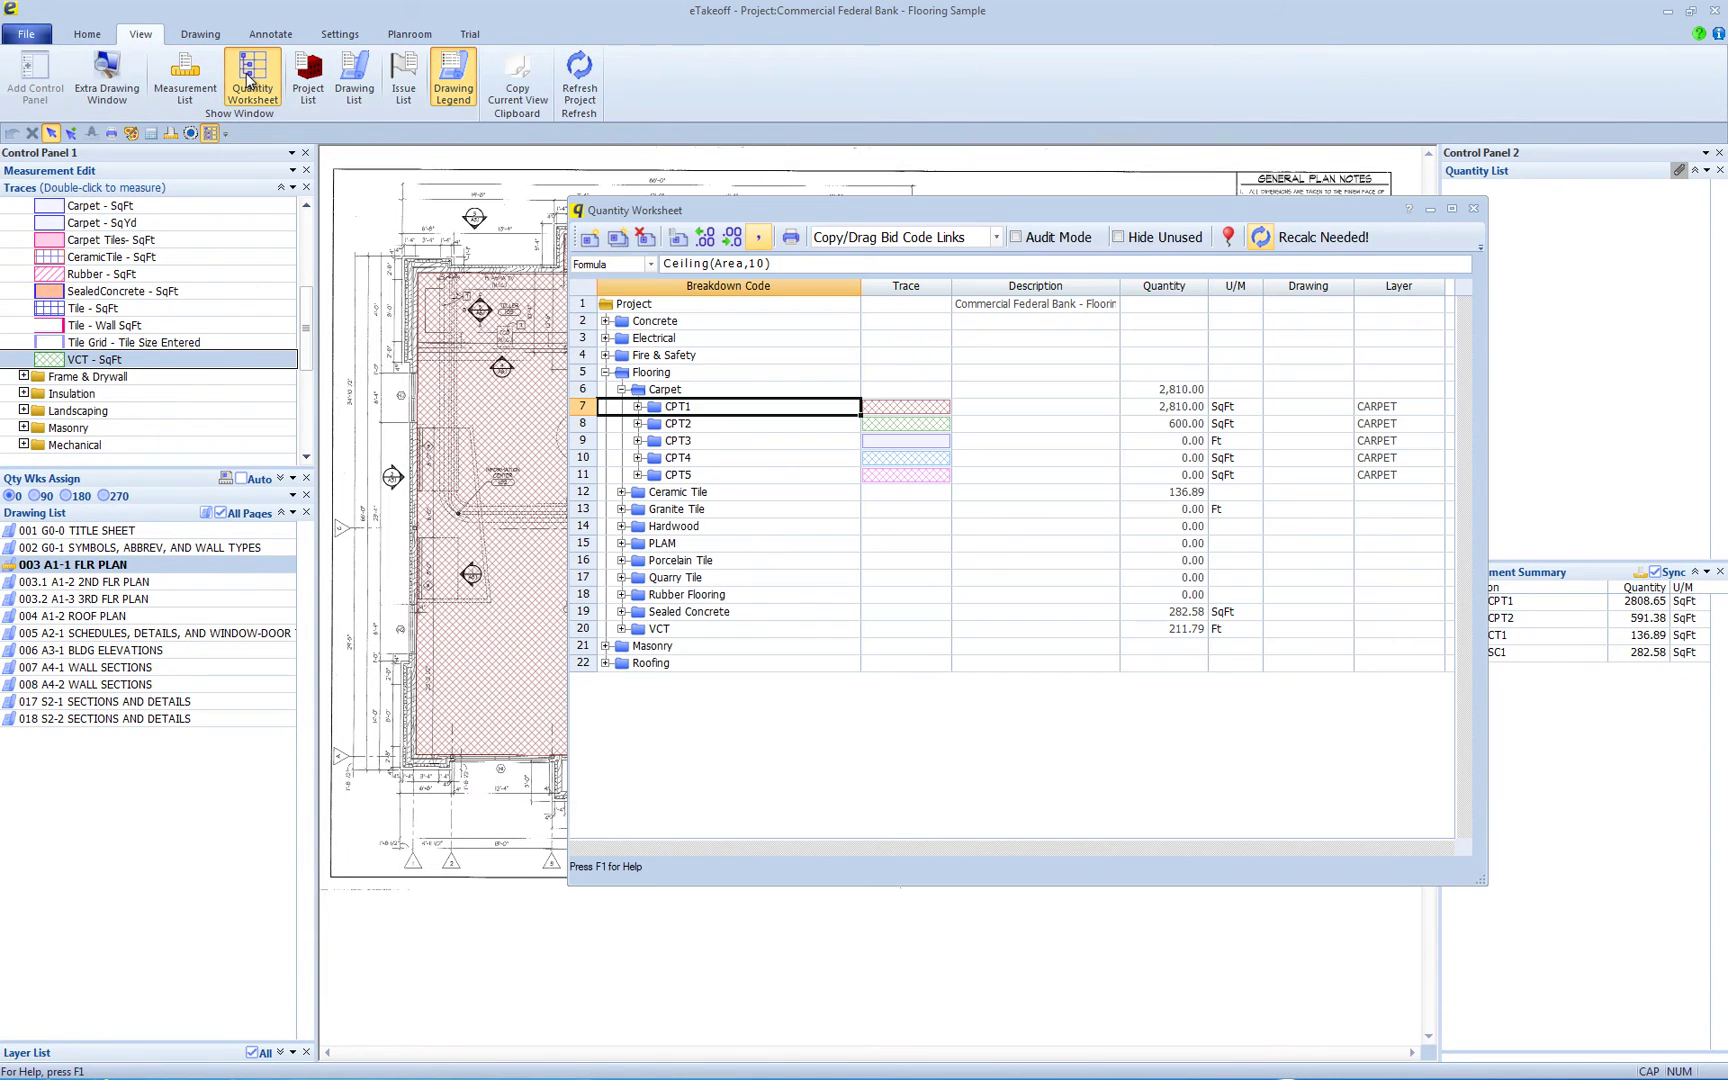
left_click(605, 372)
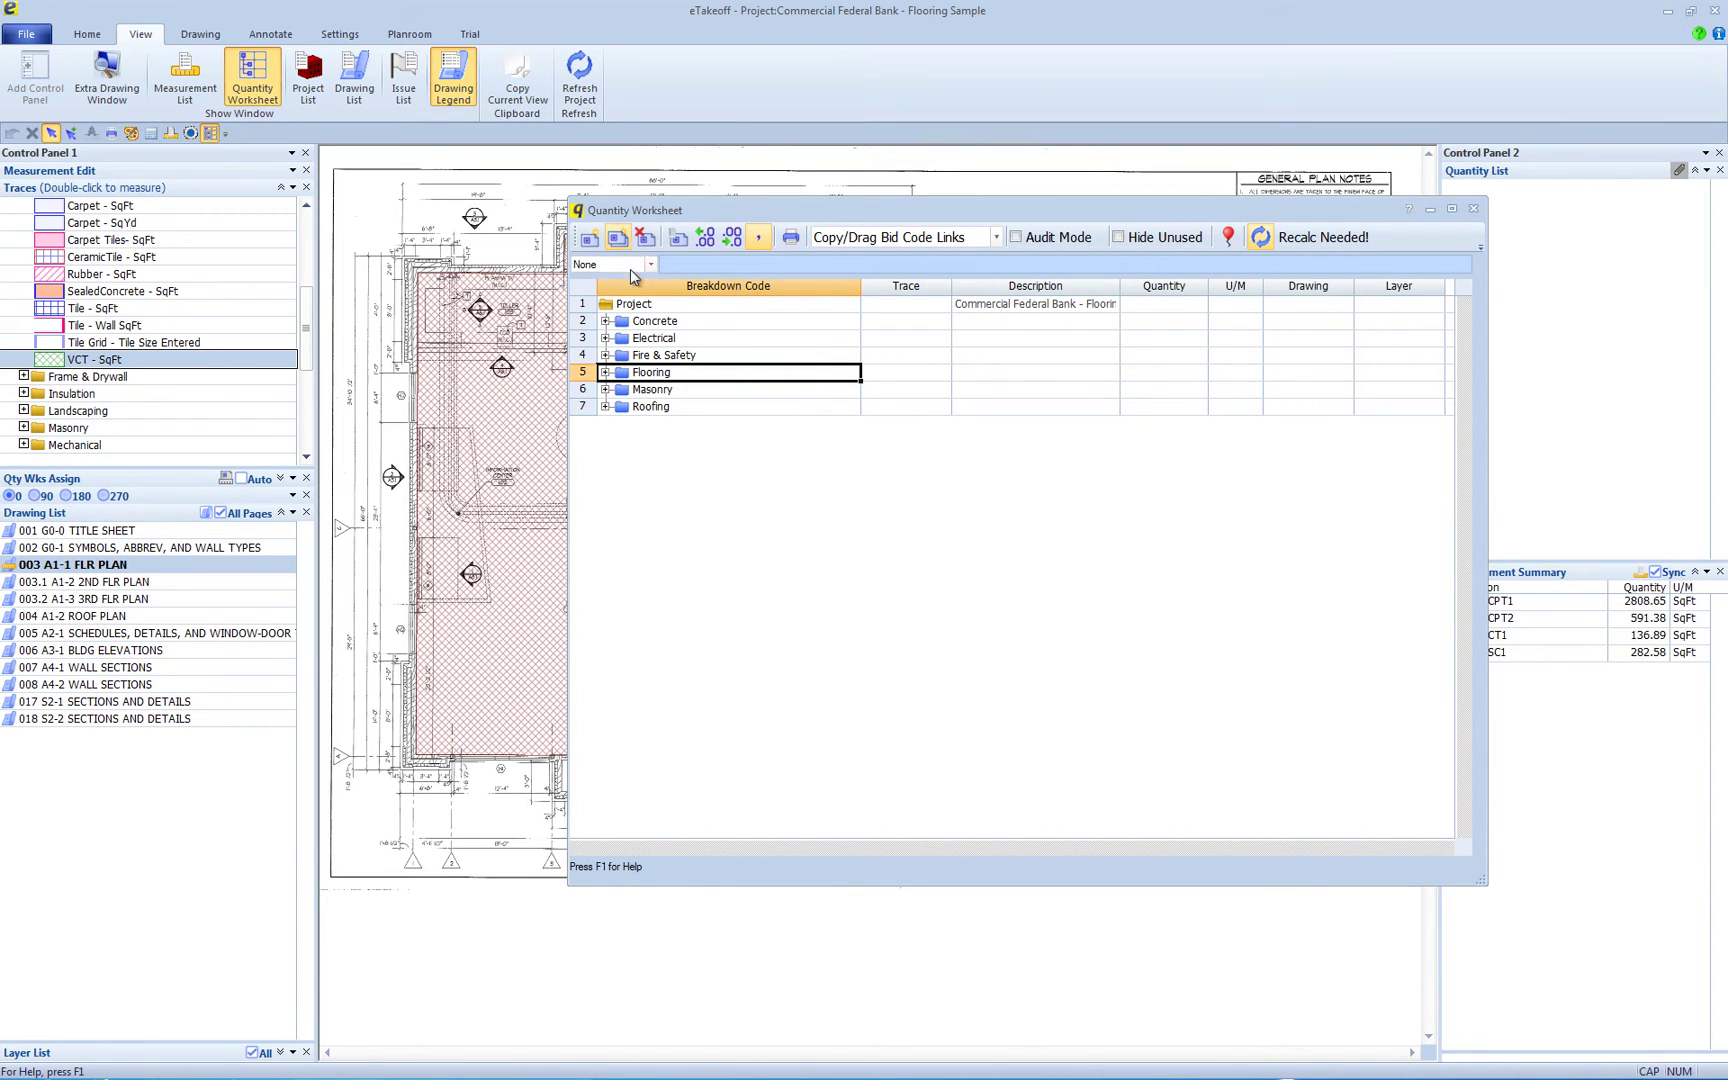
left_click(605, 372)
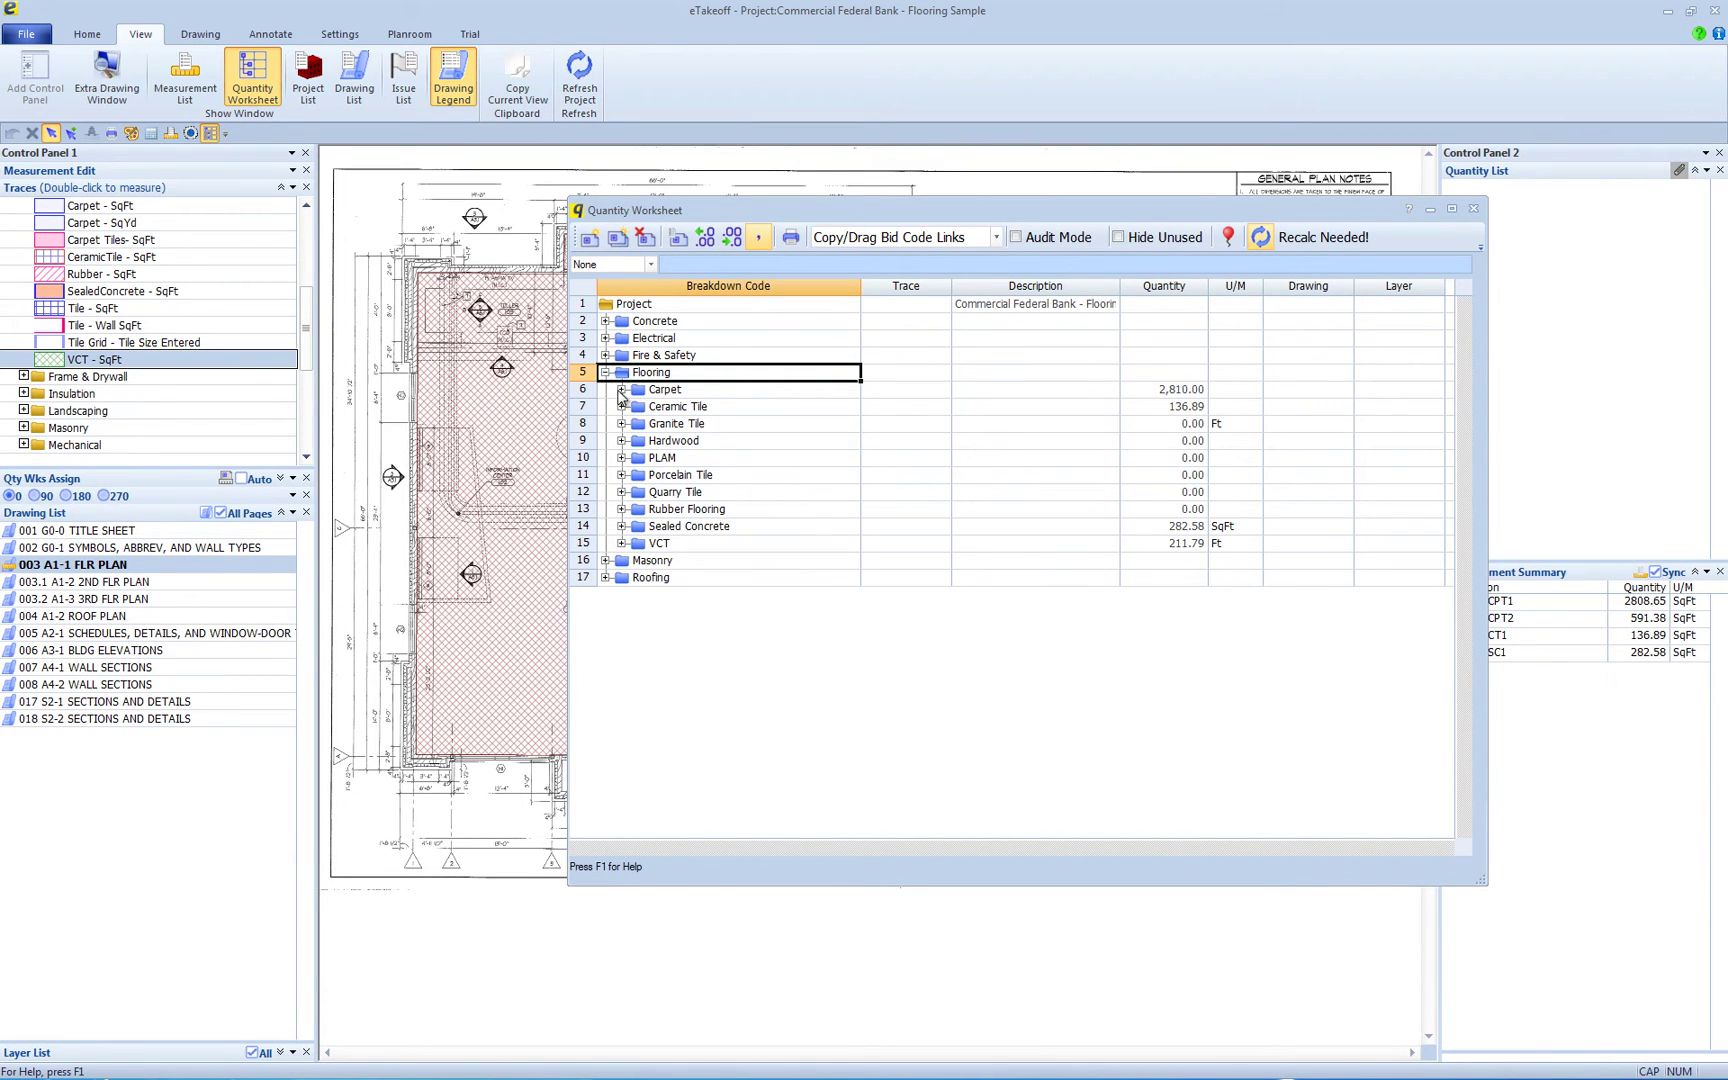
left_click(621, 390)
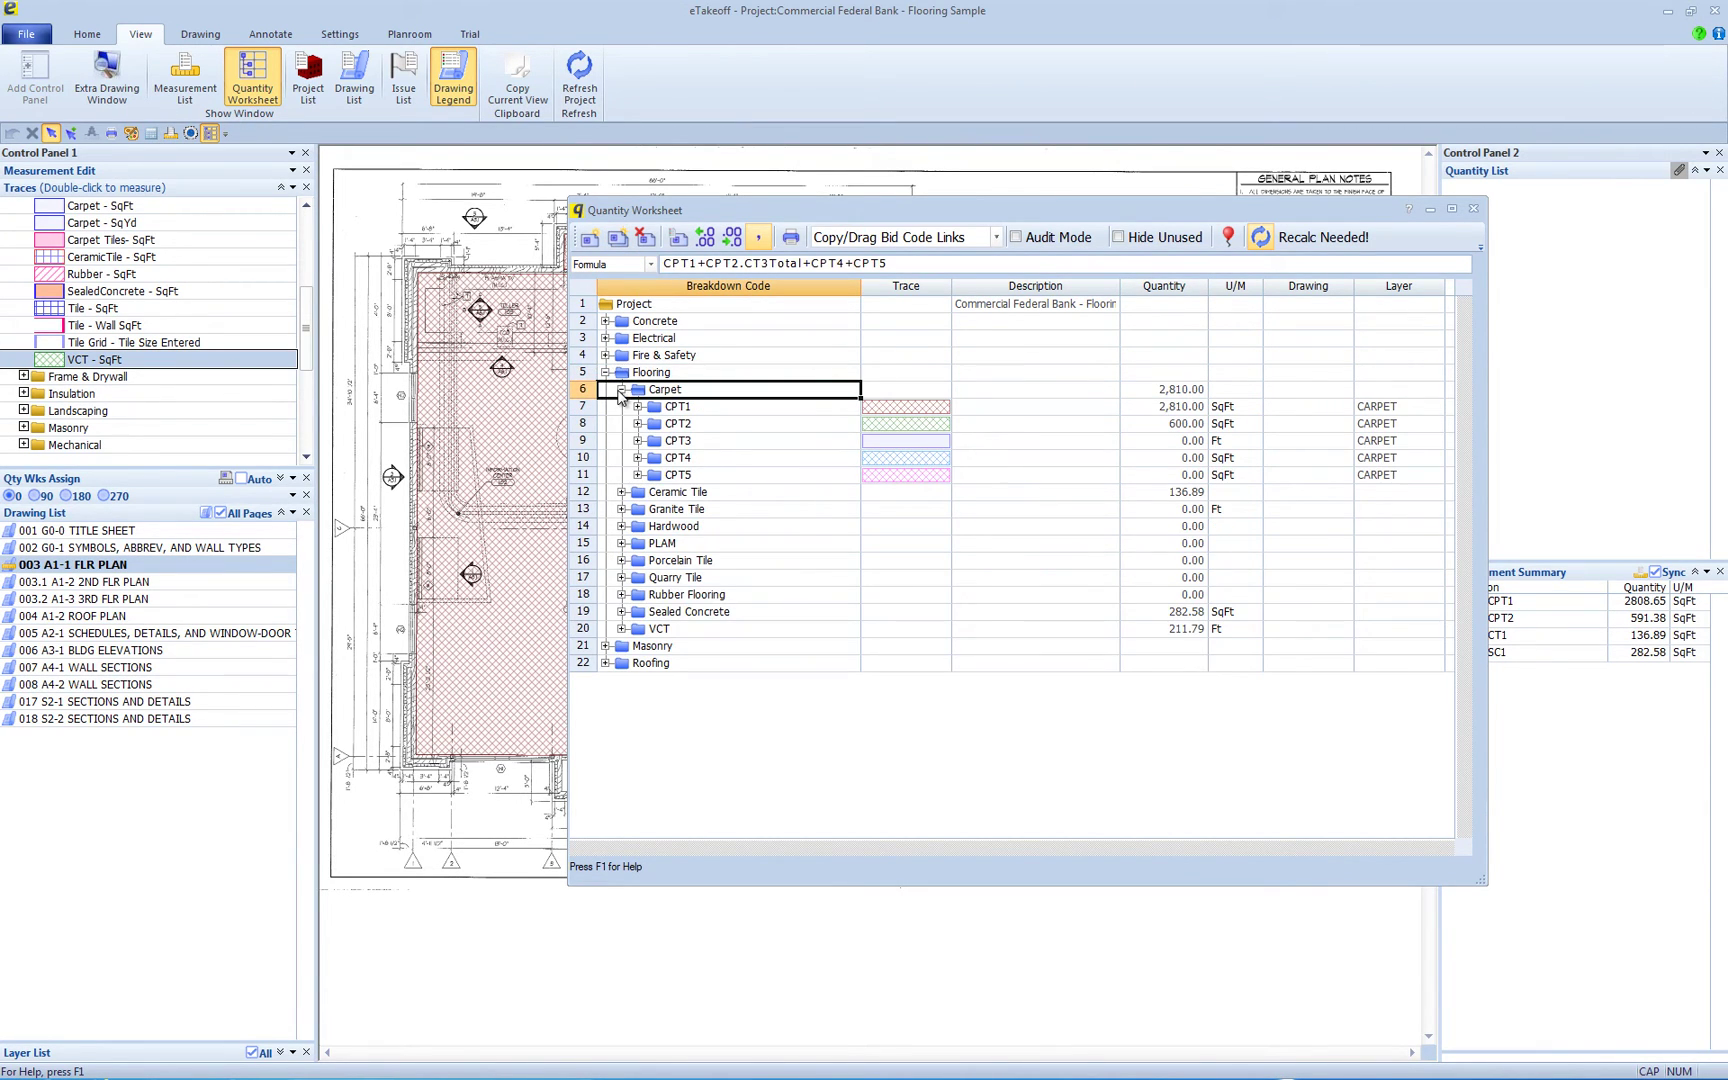
left_click(690, 410)
In CPT1's Item Properties, pick CPT-100 (Carpet 100) from the Bid Code Lookup and confirm
double_click(680, 410)
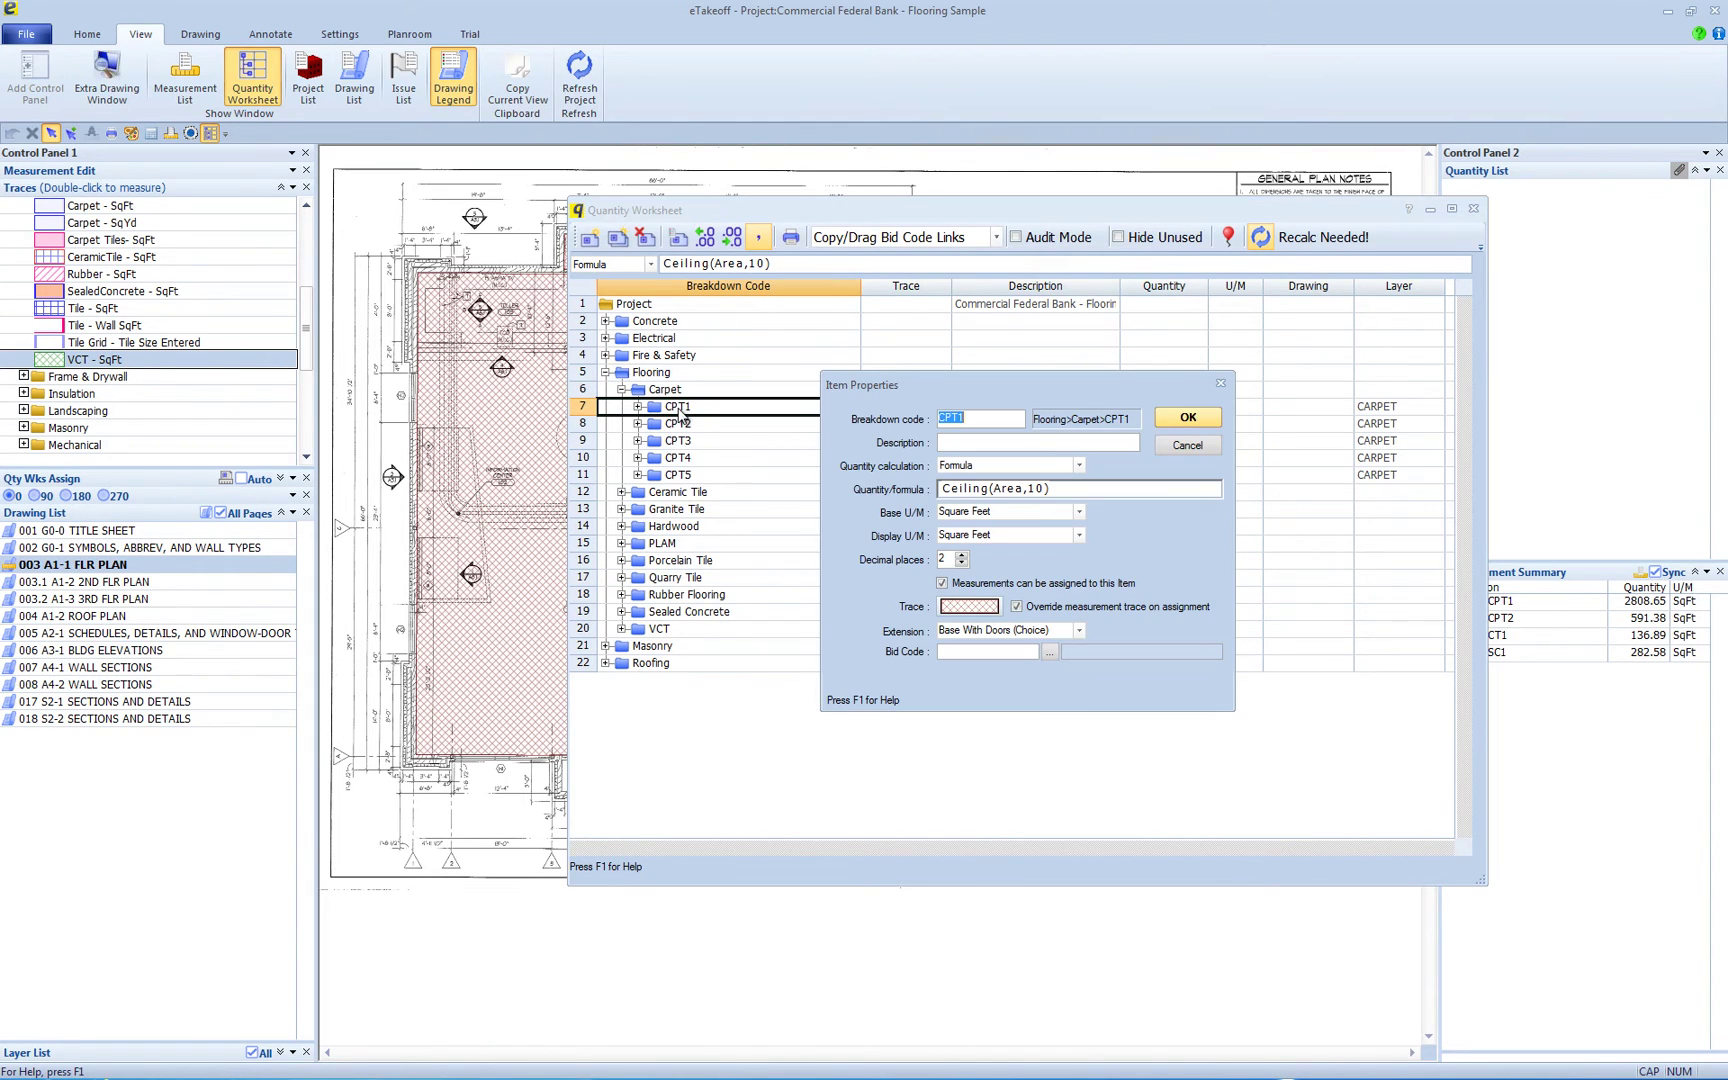
left_click(958, 651)
left_click(1050, 652)
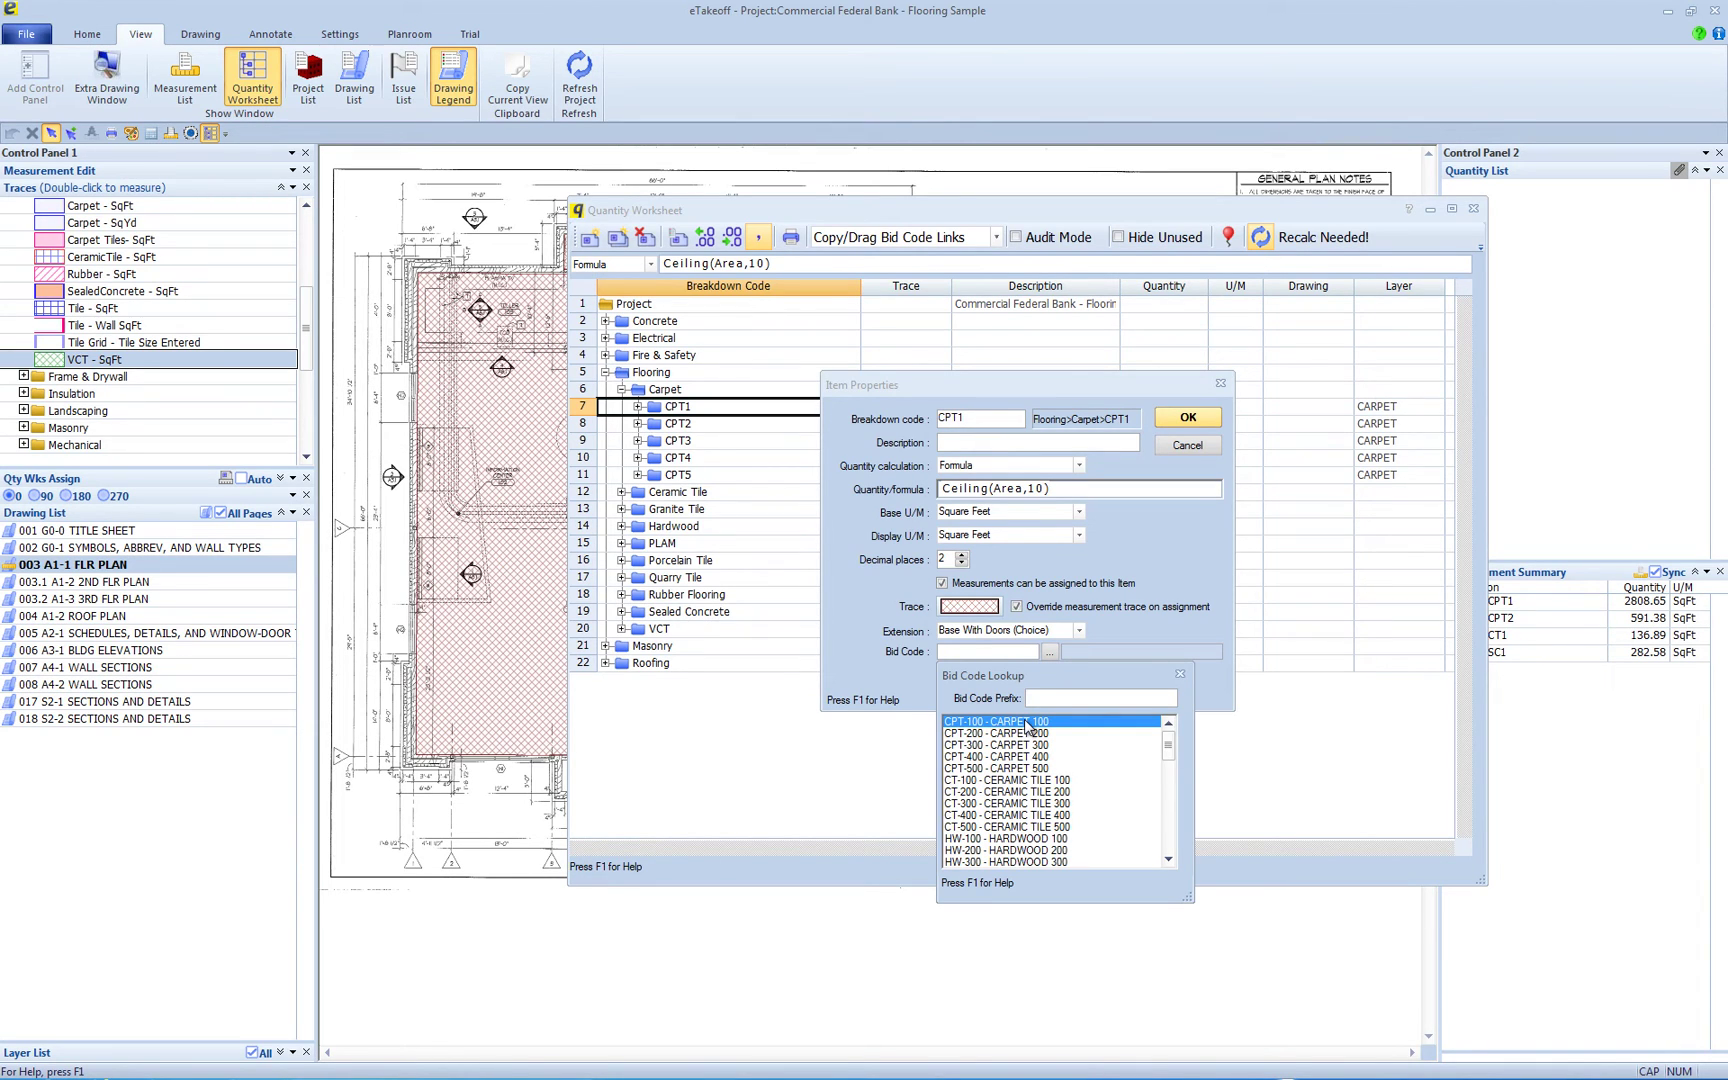
type("H")
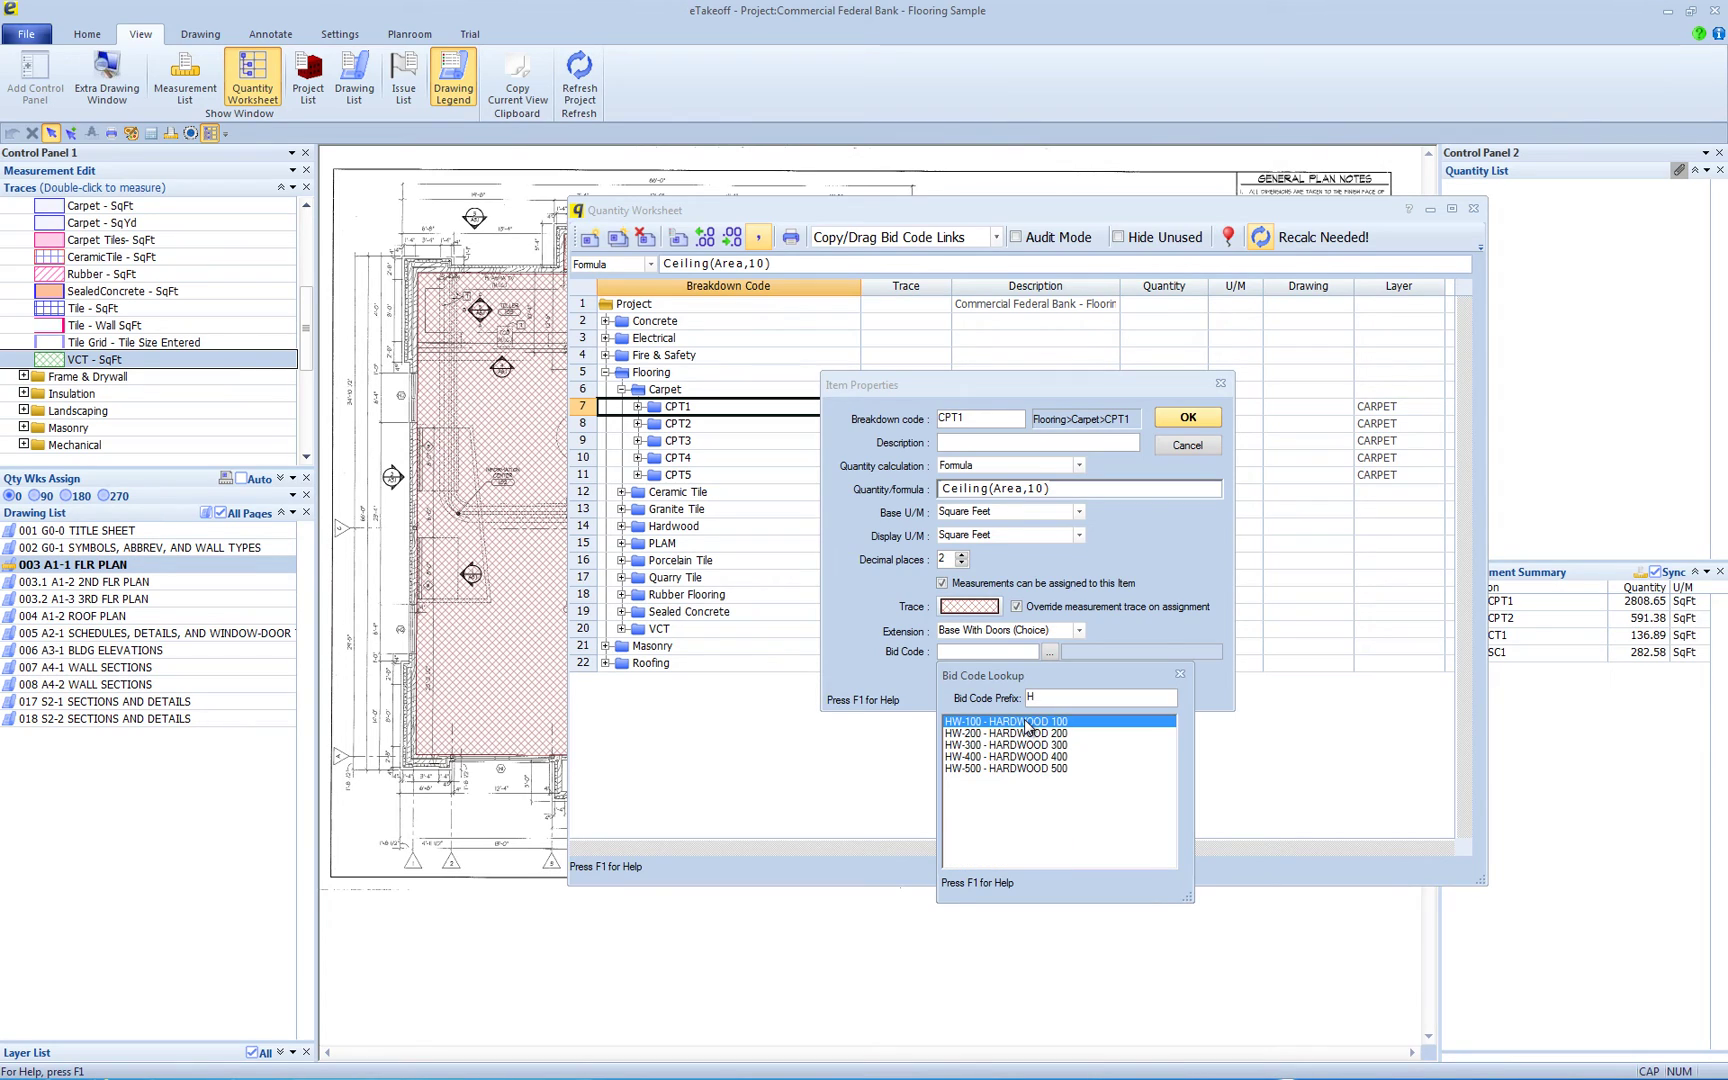
key("BackSpace")
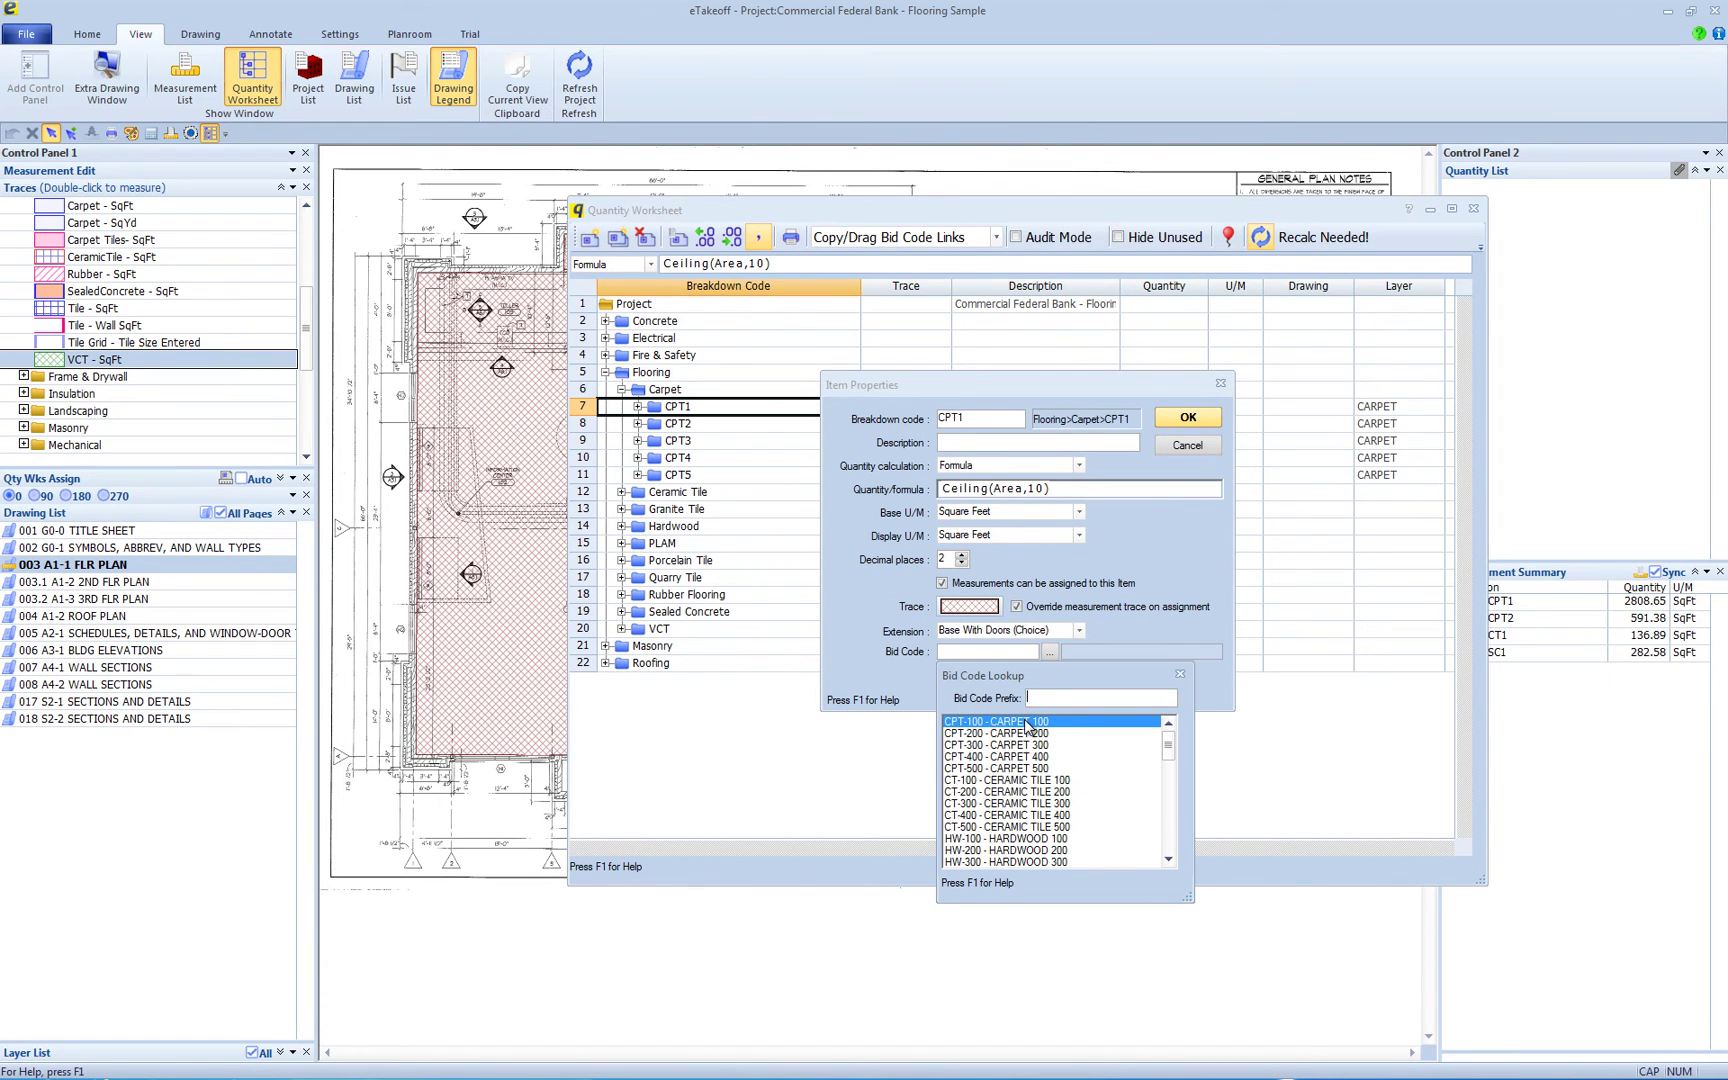
type("S")
key("BackSpace")
type("C")
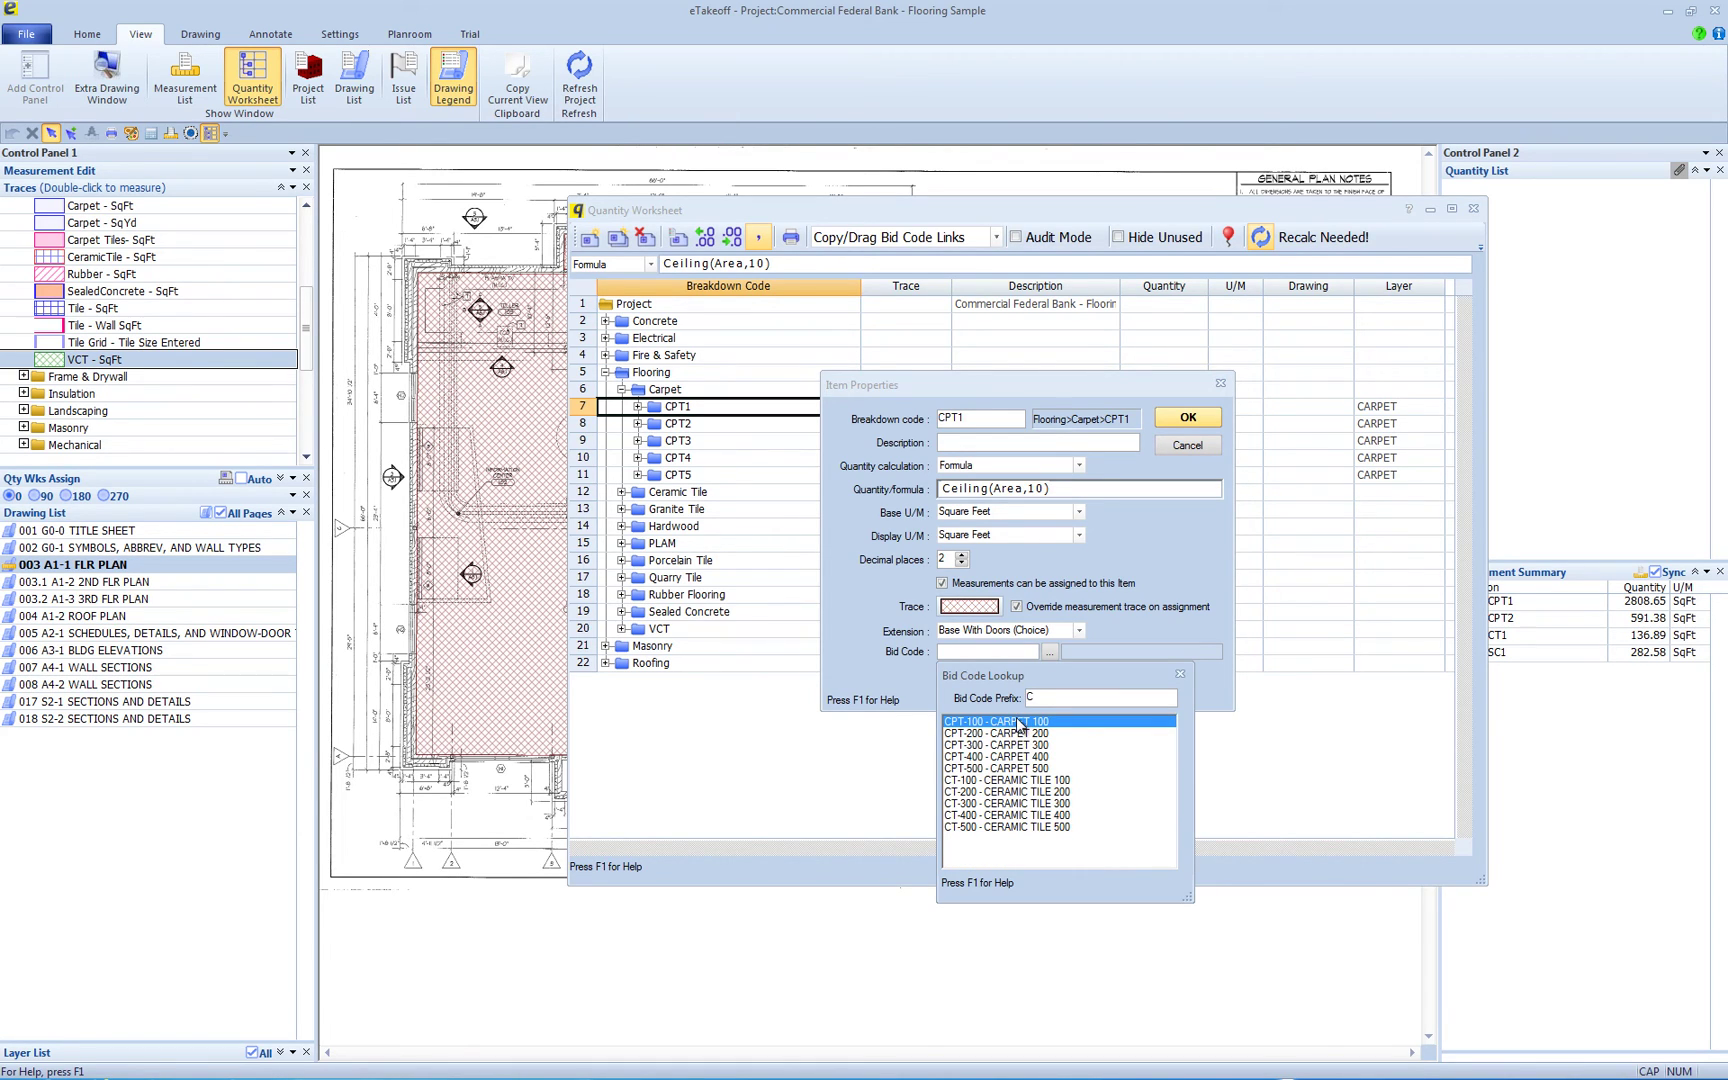
double_click(1020, 722)
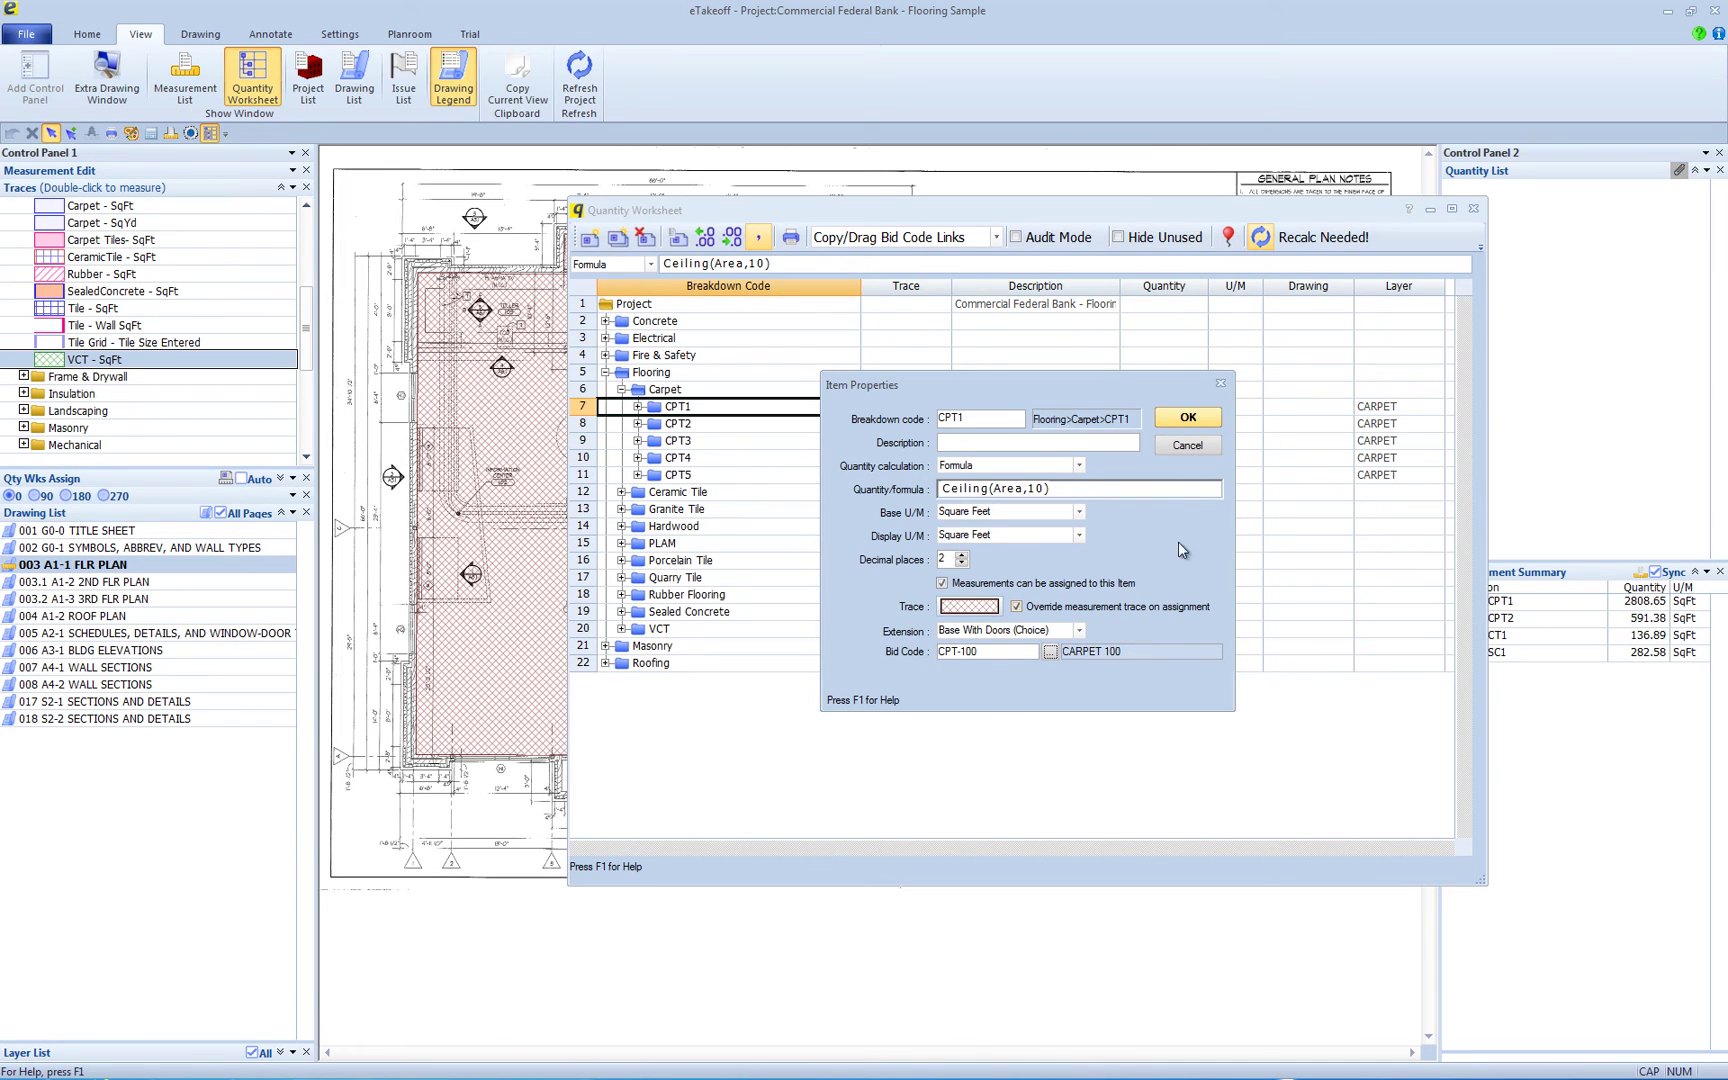
left_click(1183, 420)
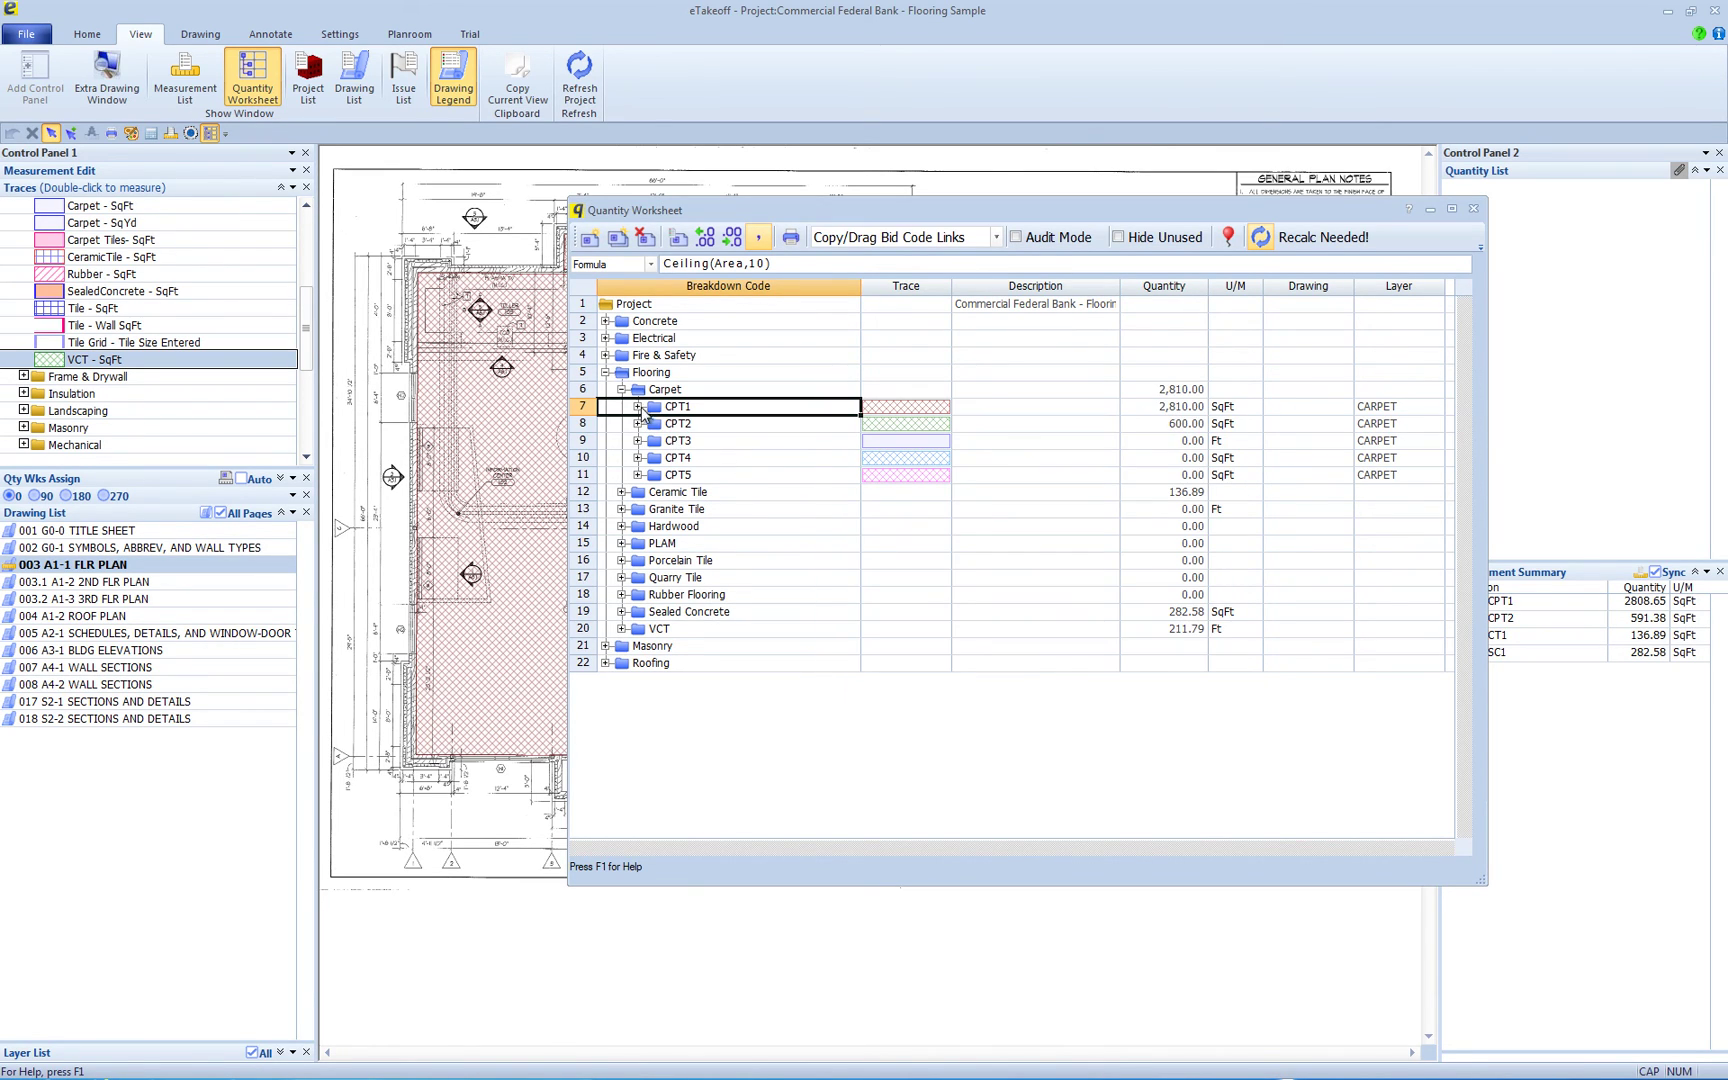
Insert a Bid Code column before Breakdown Code, then expand Carpet to show CPT-100 on CPT1
left_click(605, 372)
left_click(605, 372)
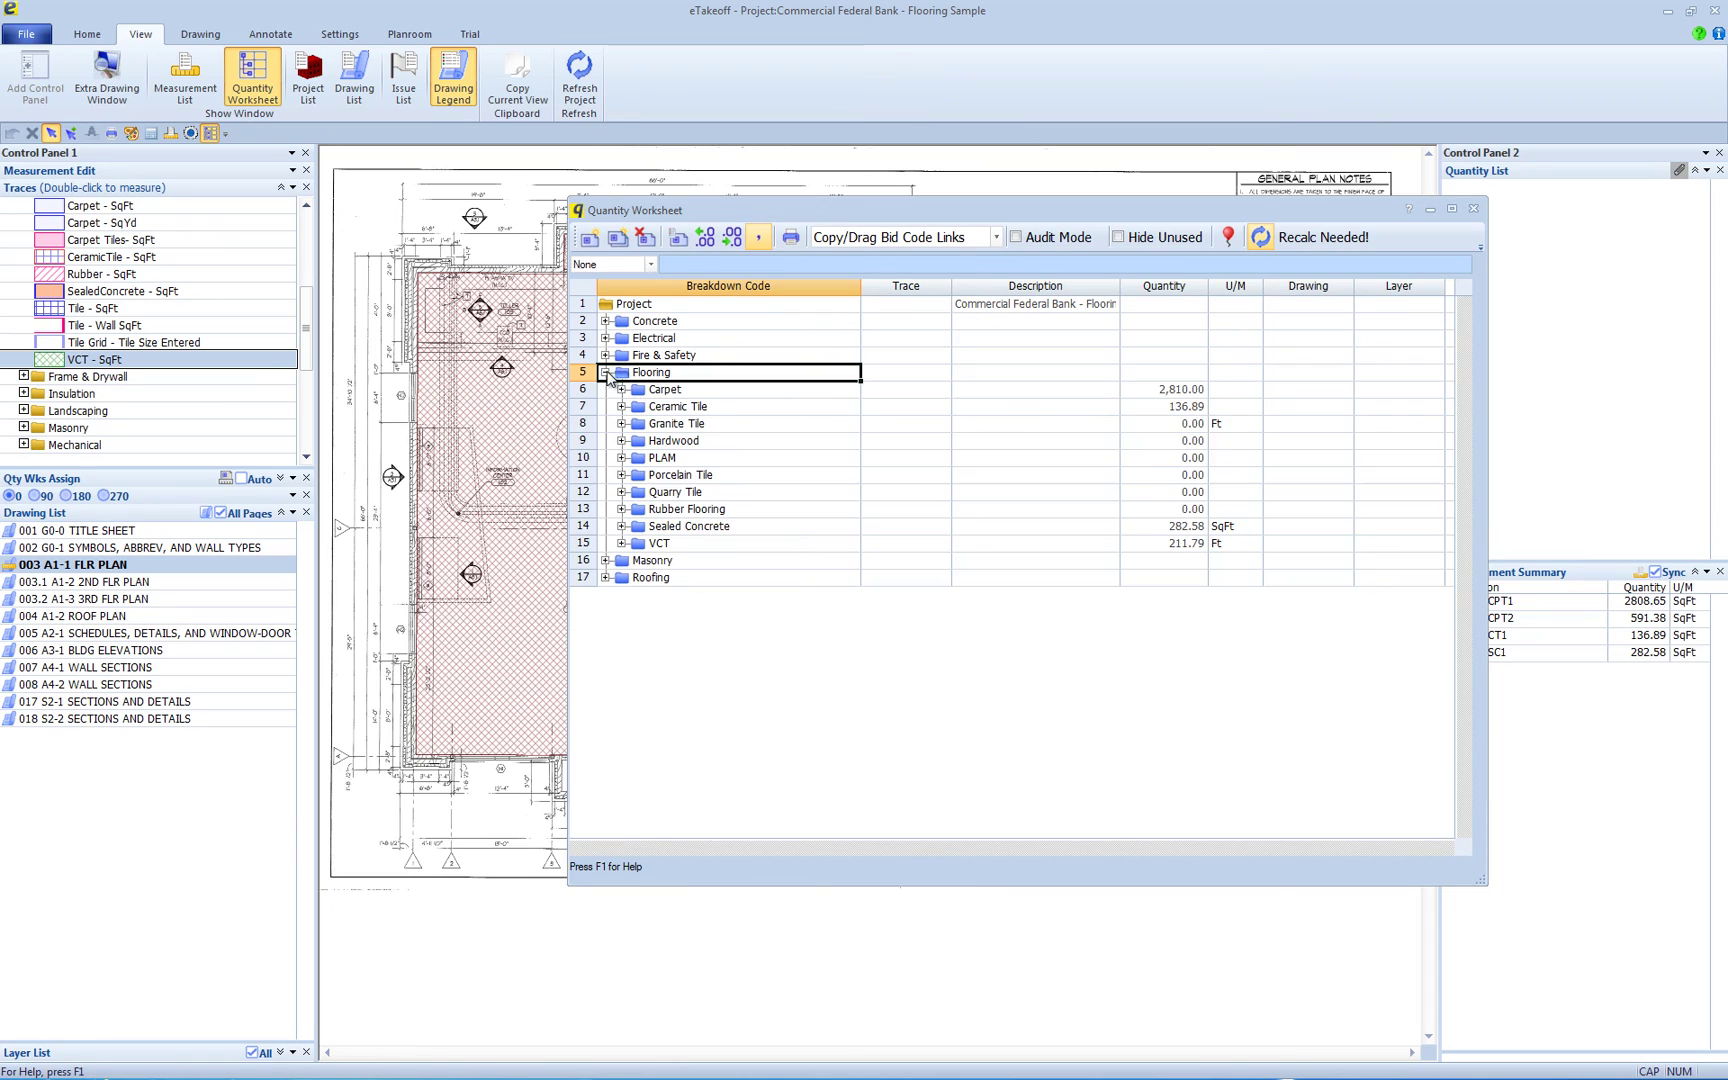
right_click(674, 291)
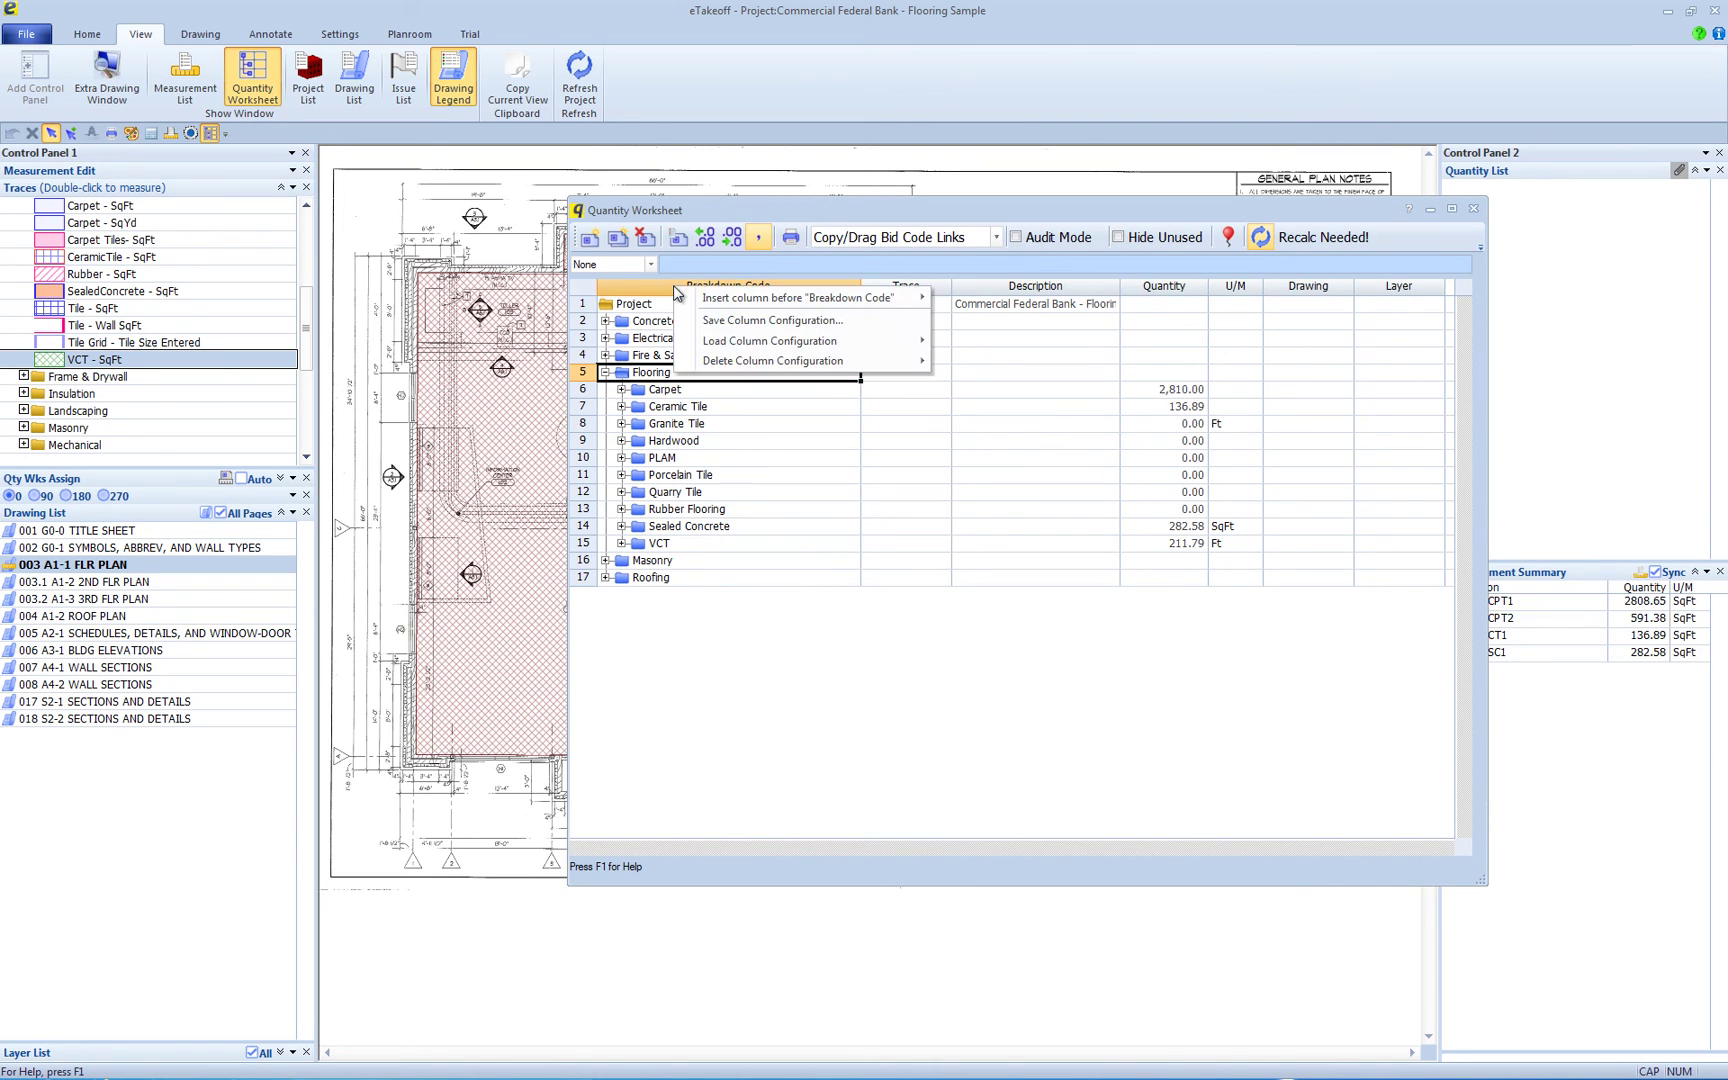
mouse_move(728, 300)
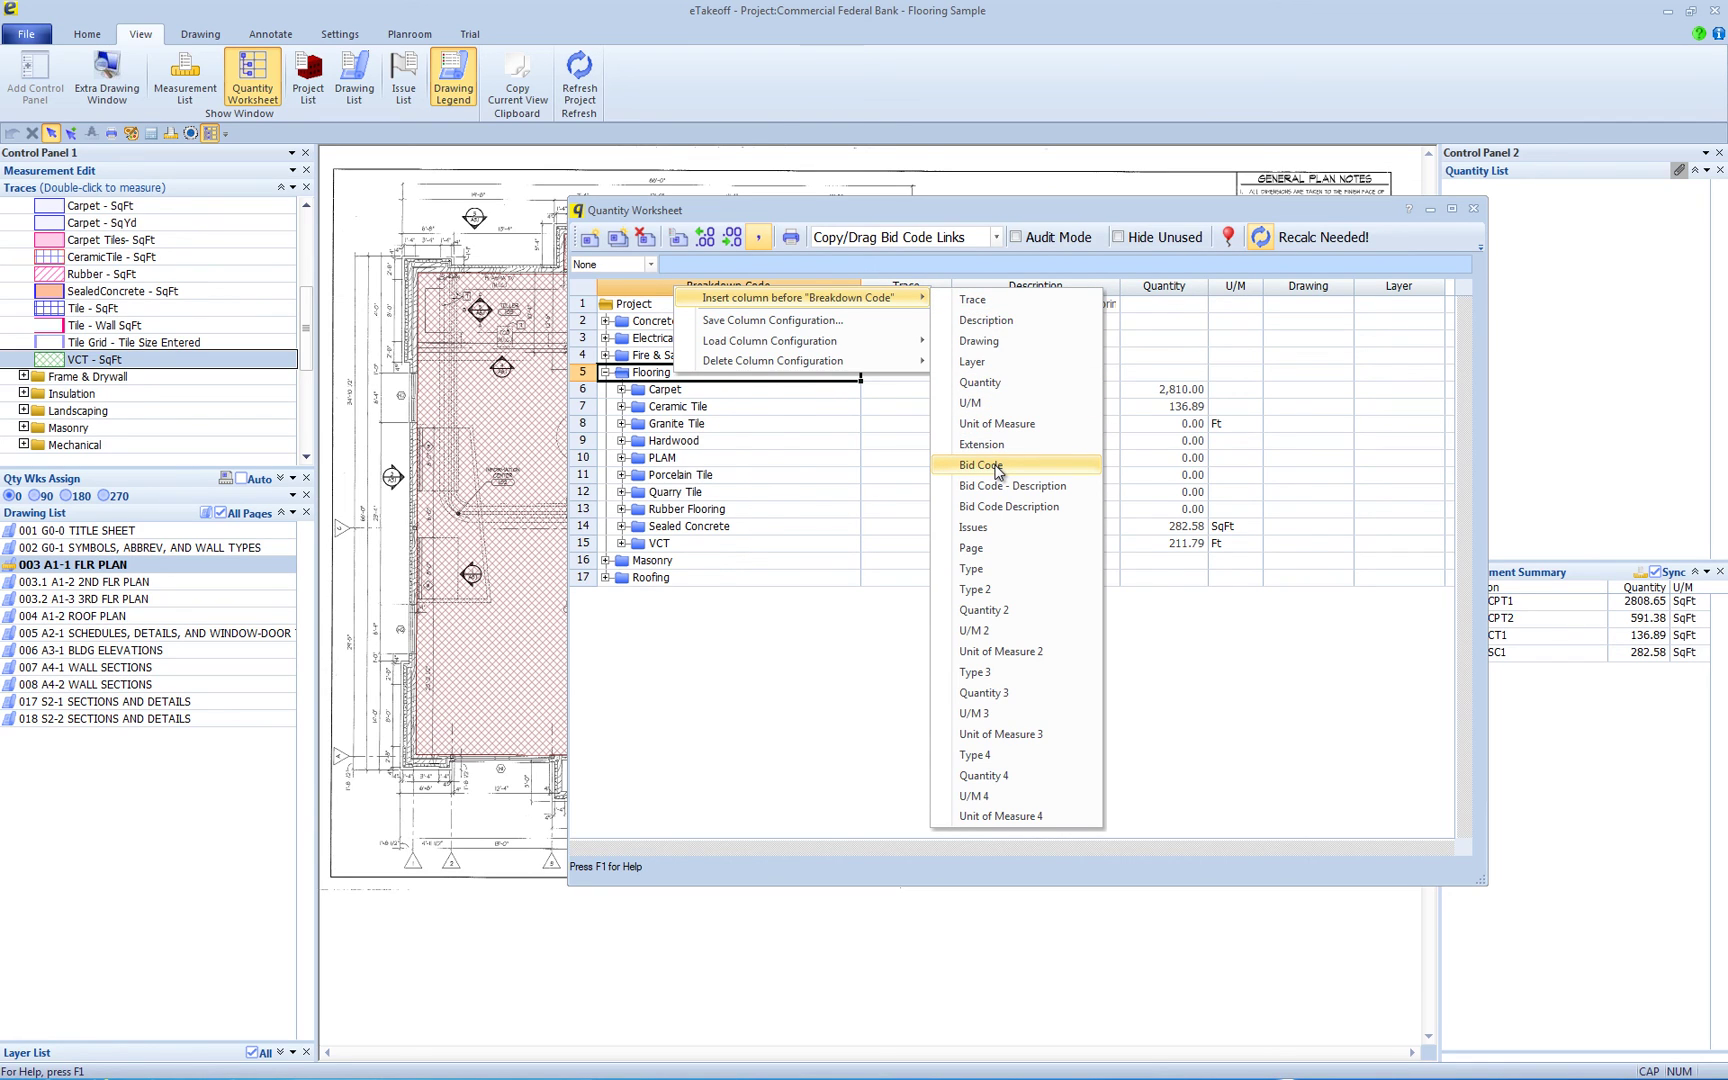
left_click(997, 466)
left_click(713, 390)
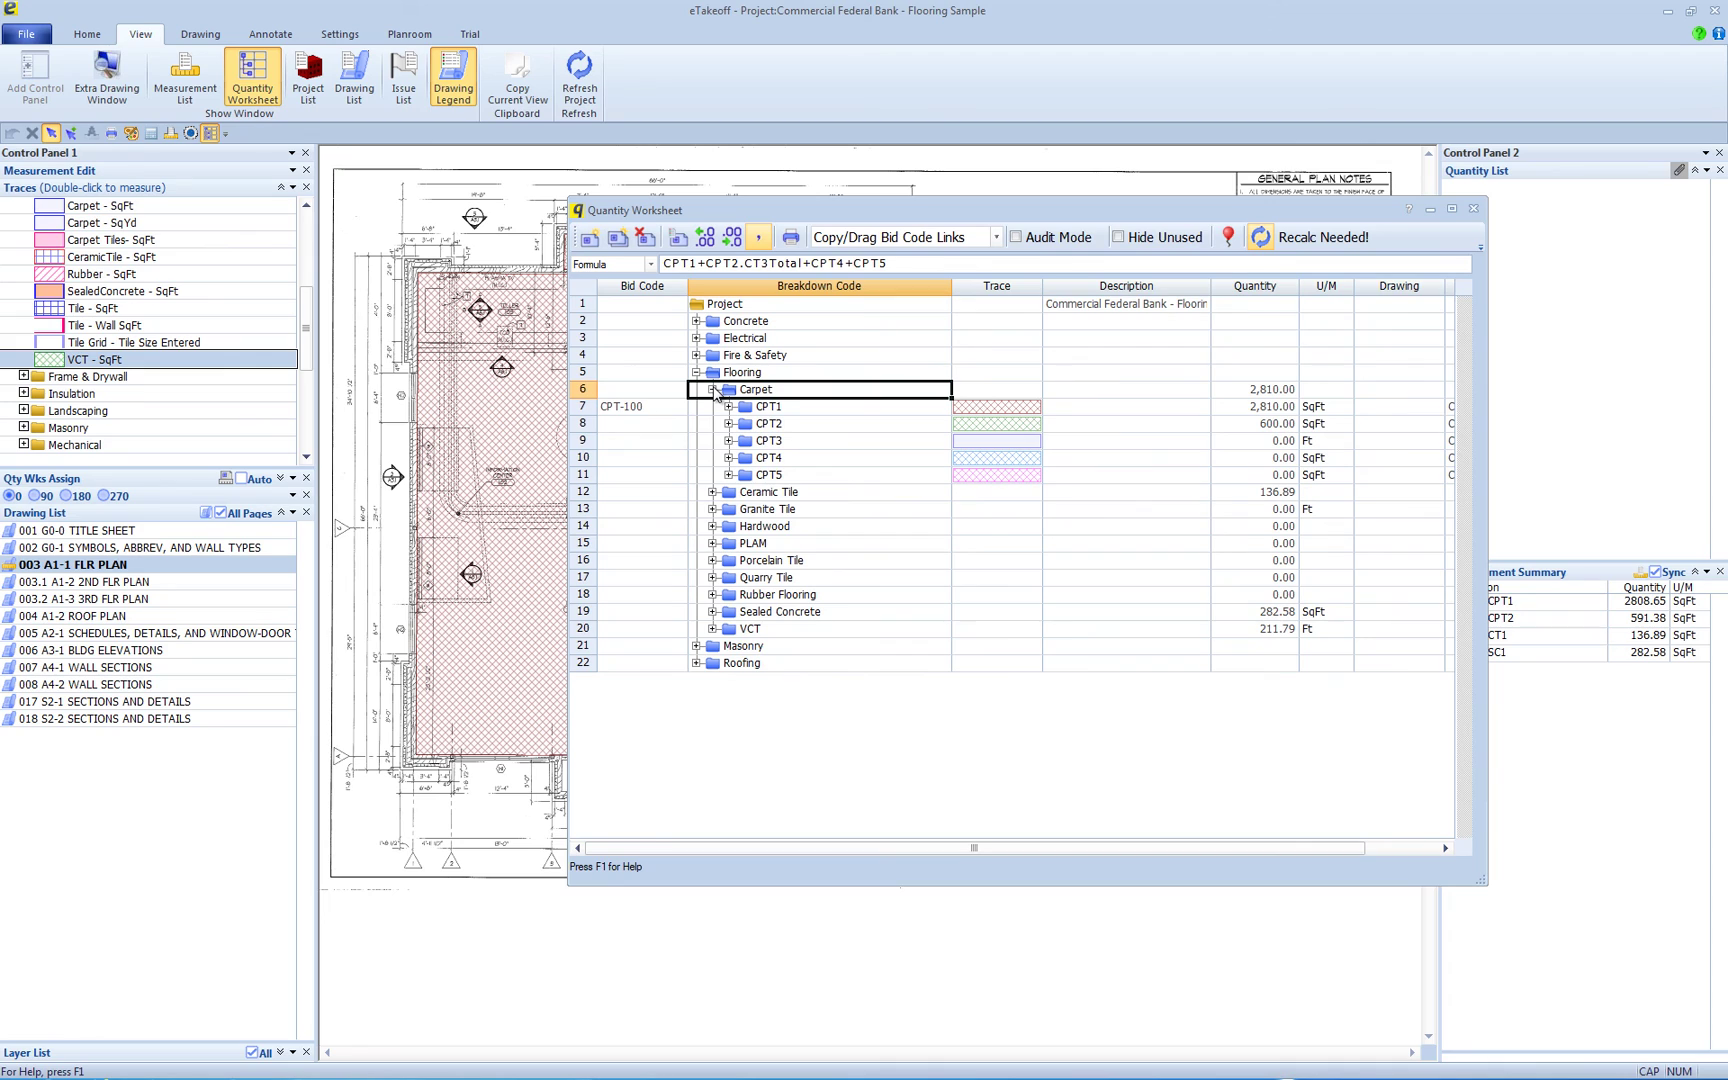
left_click(645, 408)
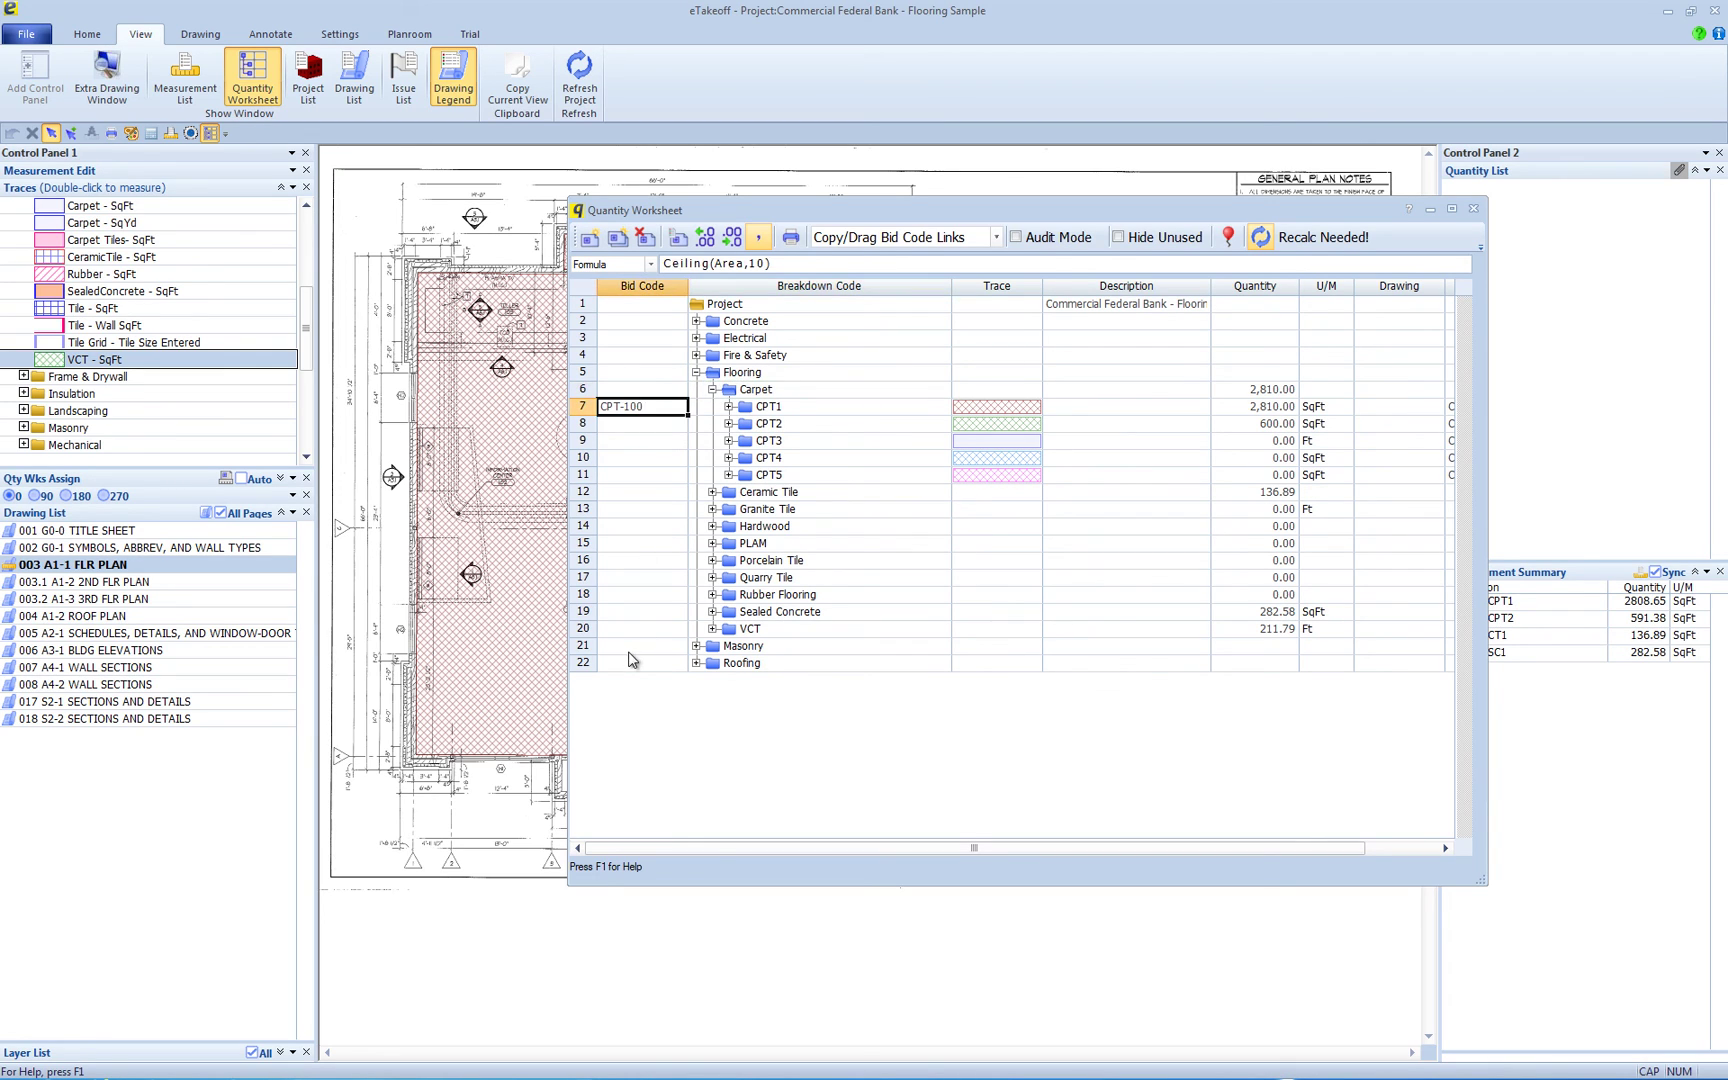